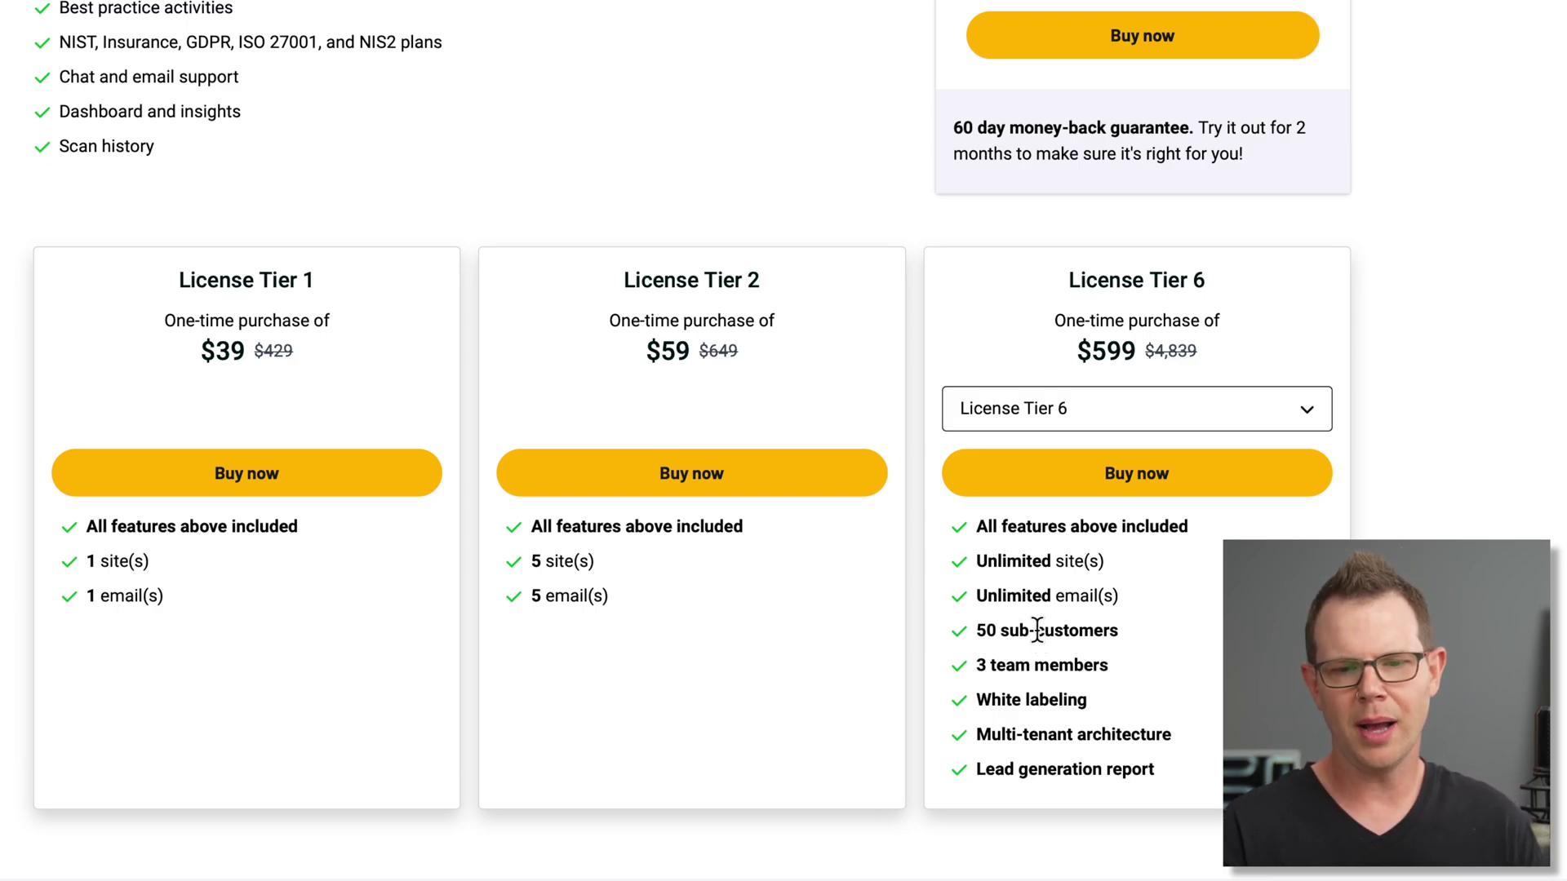
# Look over the list of license tiers and close it without changing the tier
pyautogui.click(1060, 417)
pyautogui.press('Escape')
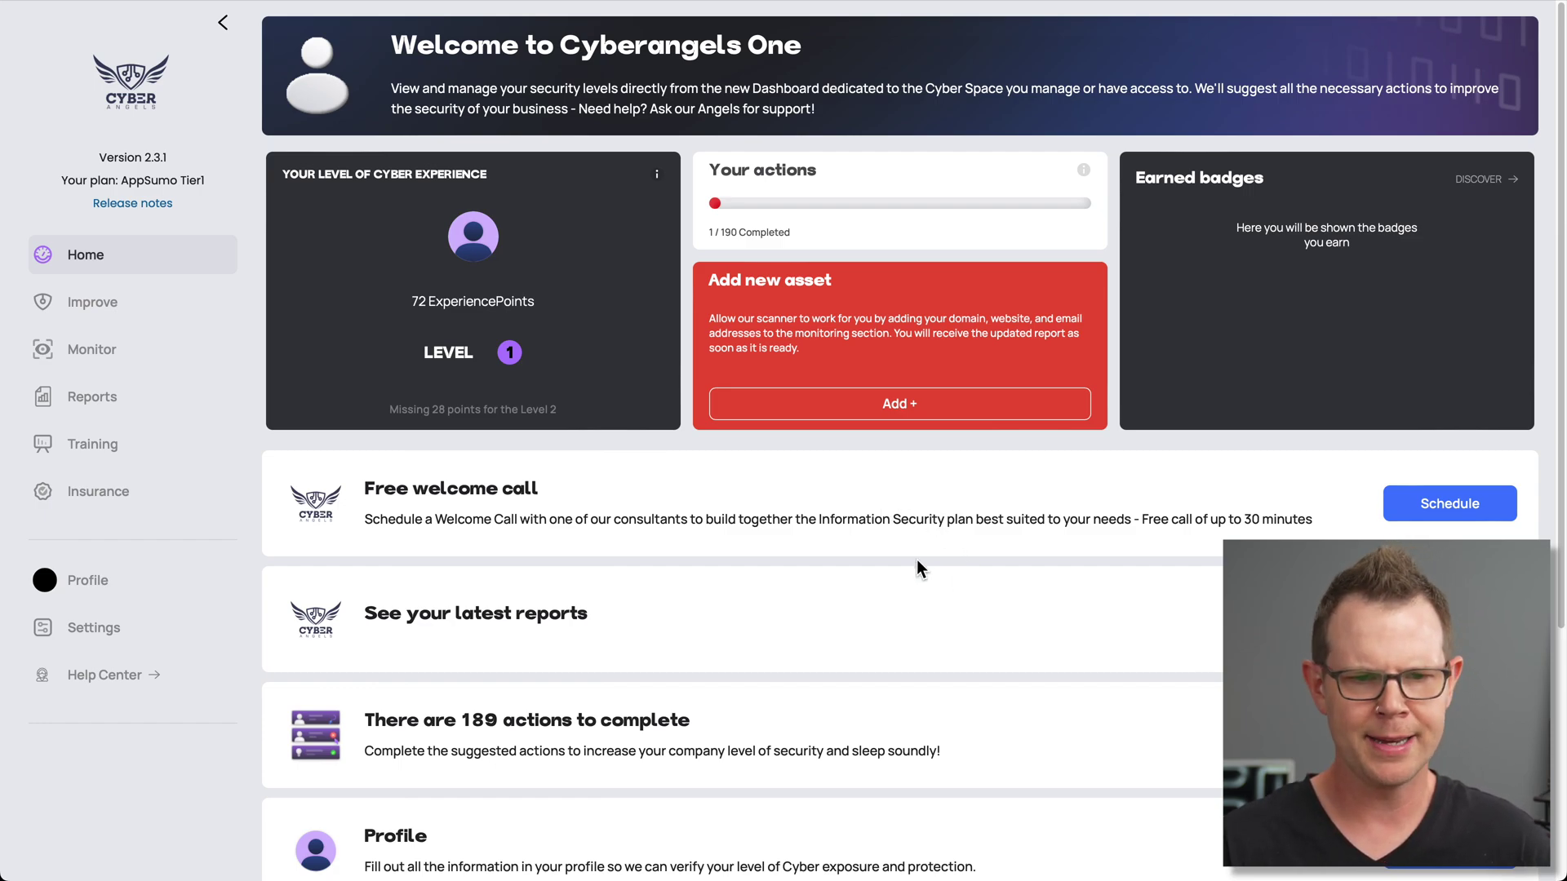
# Start adding a new monitored asset, then switch to the Emails Under Monitoring list
pyautogui.click(889, 412)
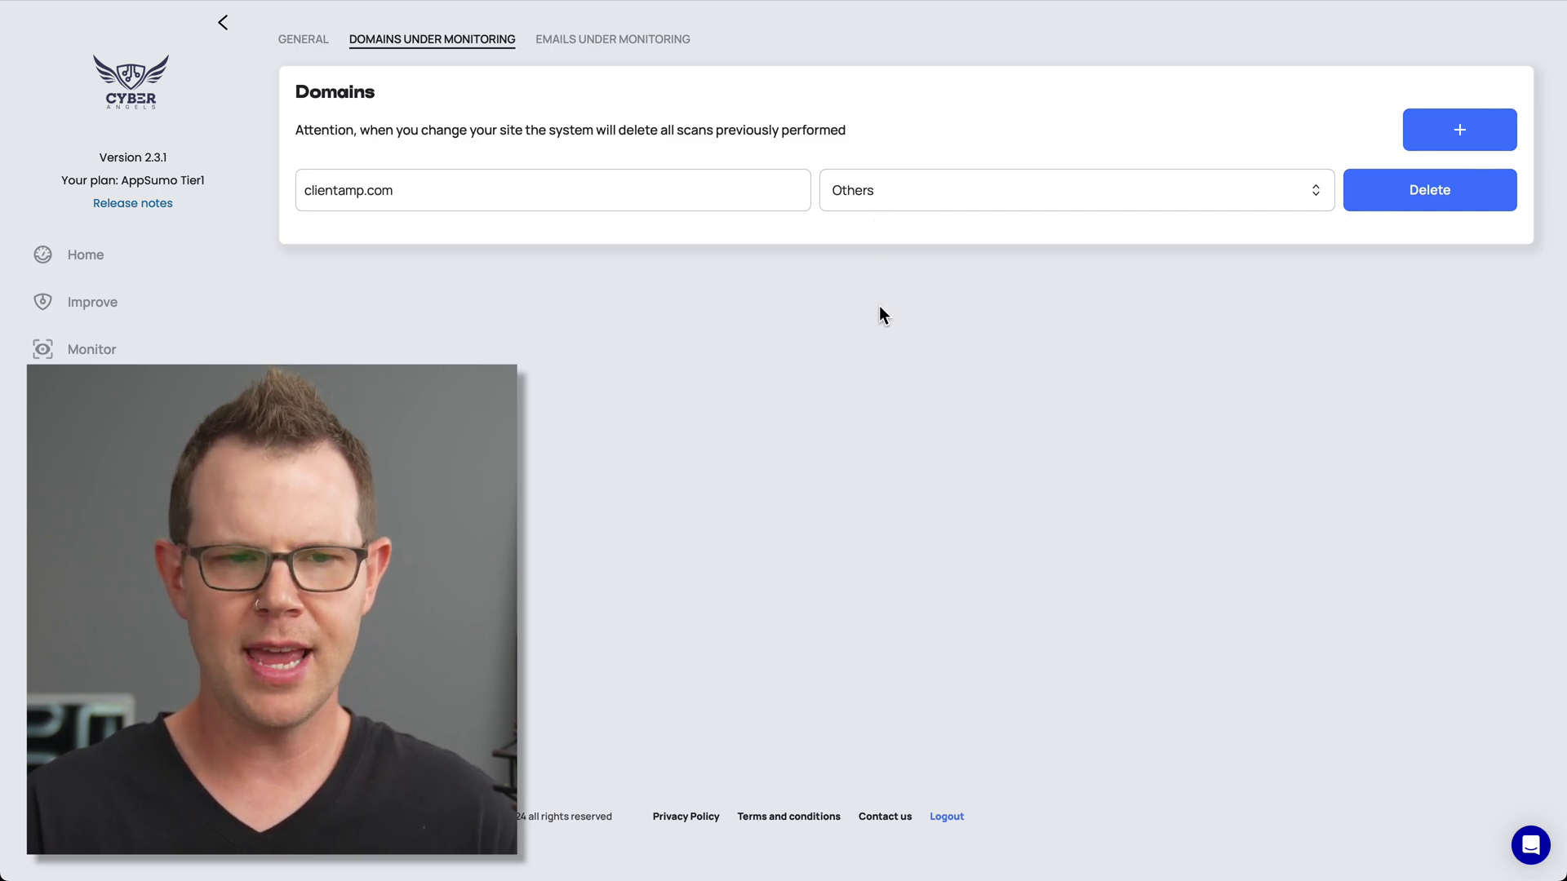
pyautogui.click(615, 49)
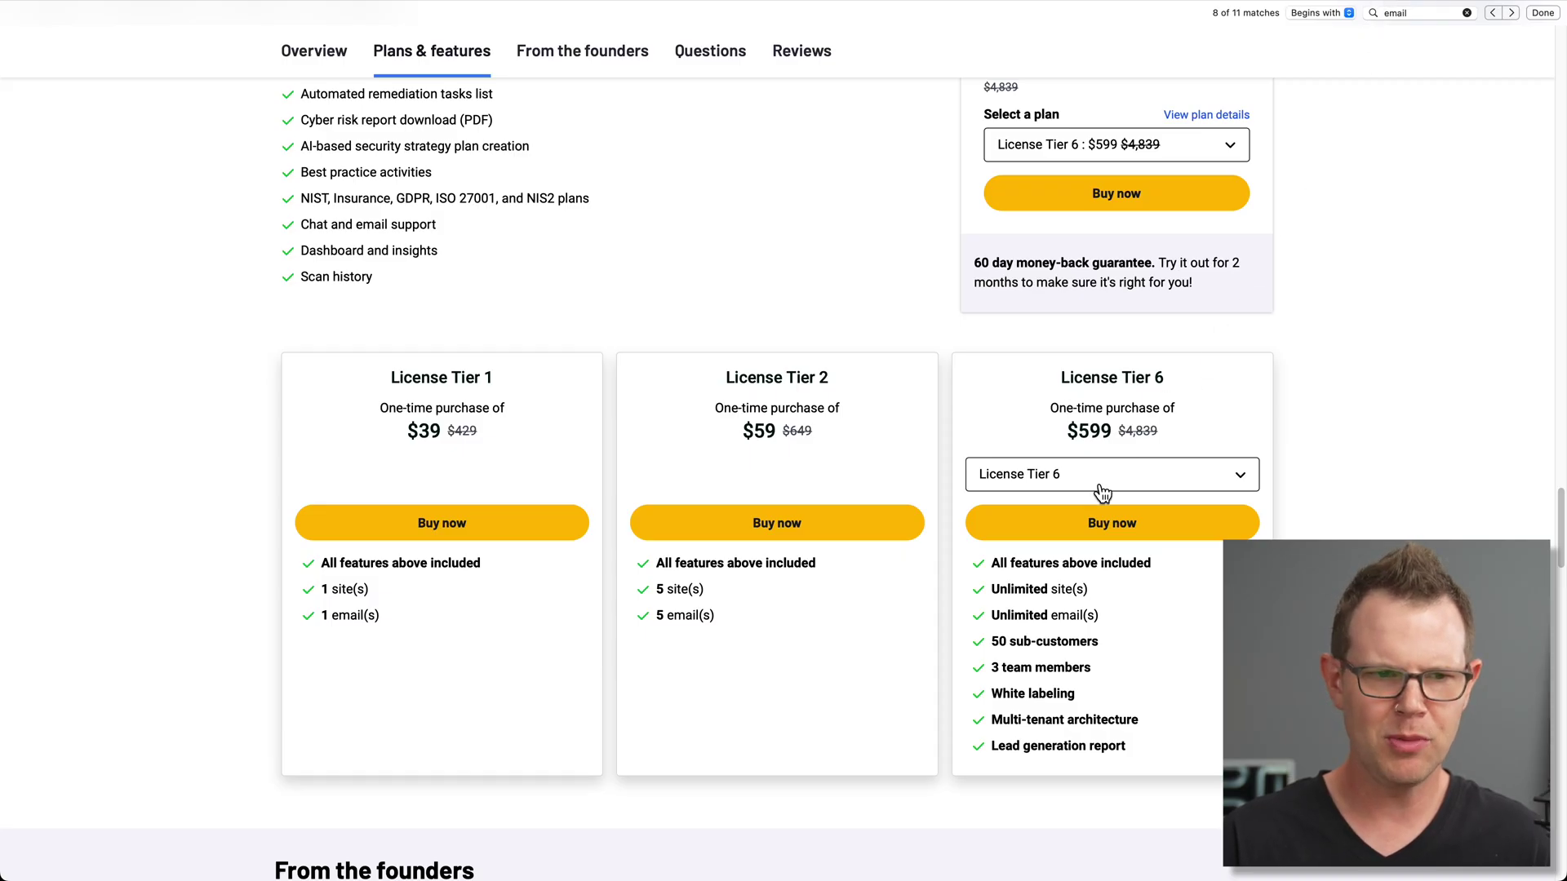
# Search the AppSumo deal page for 'gmail' and 'microsoft', finding no matches
pyautogui.scroll(10, 1098, 493)
pyautogui.scroll(8, 1056, 563)
pyautogui.press('super+f')
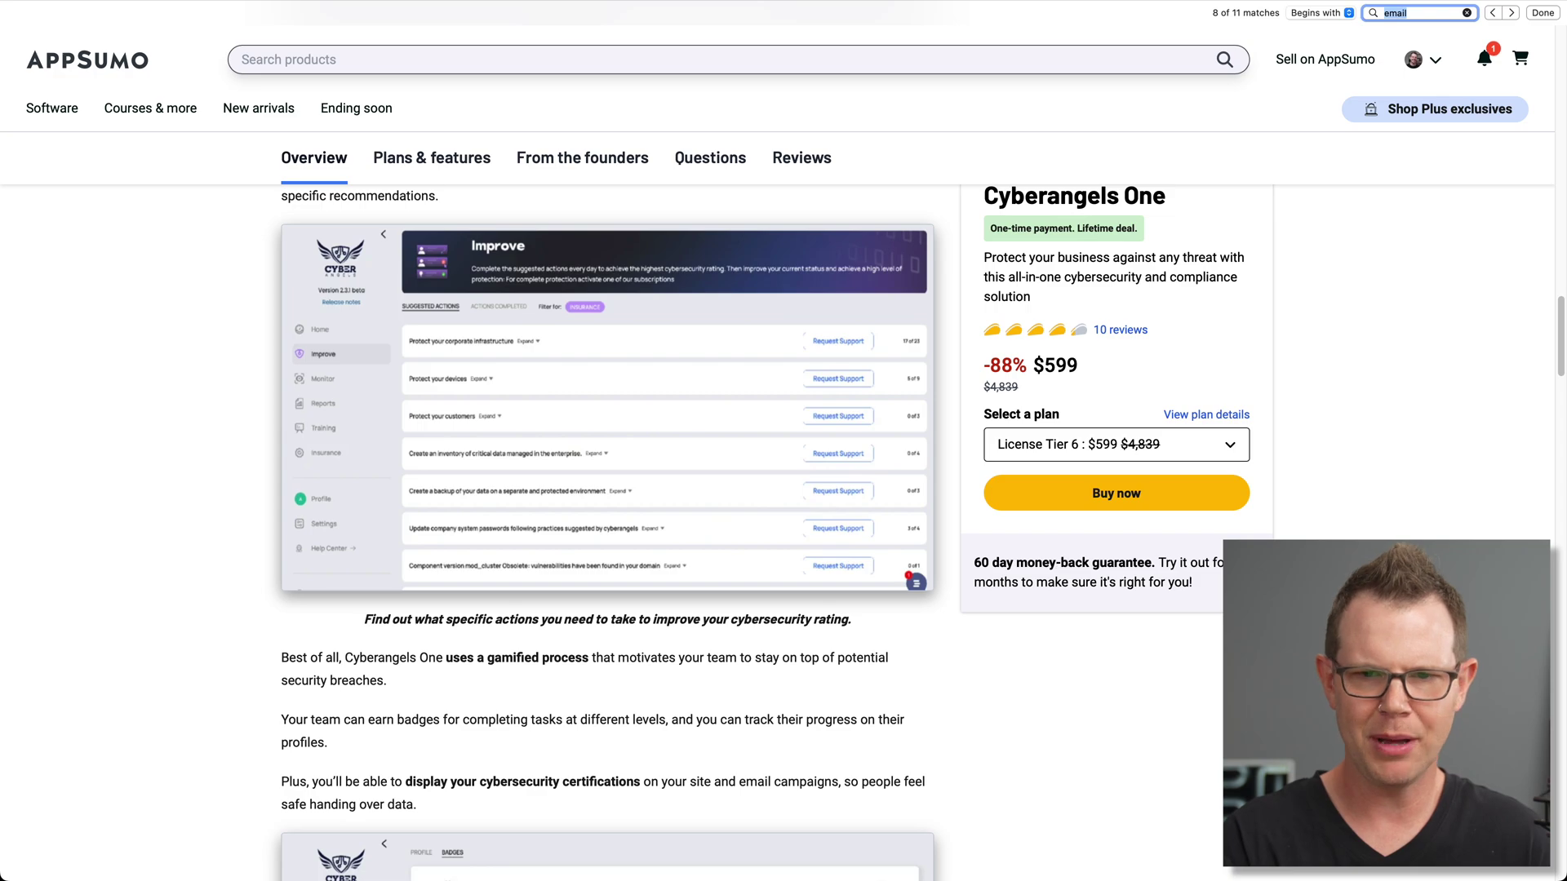
pyautogui.write('gmail')
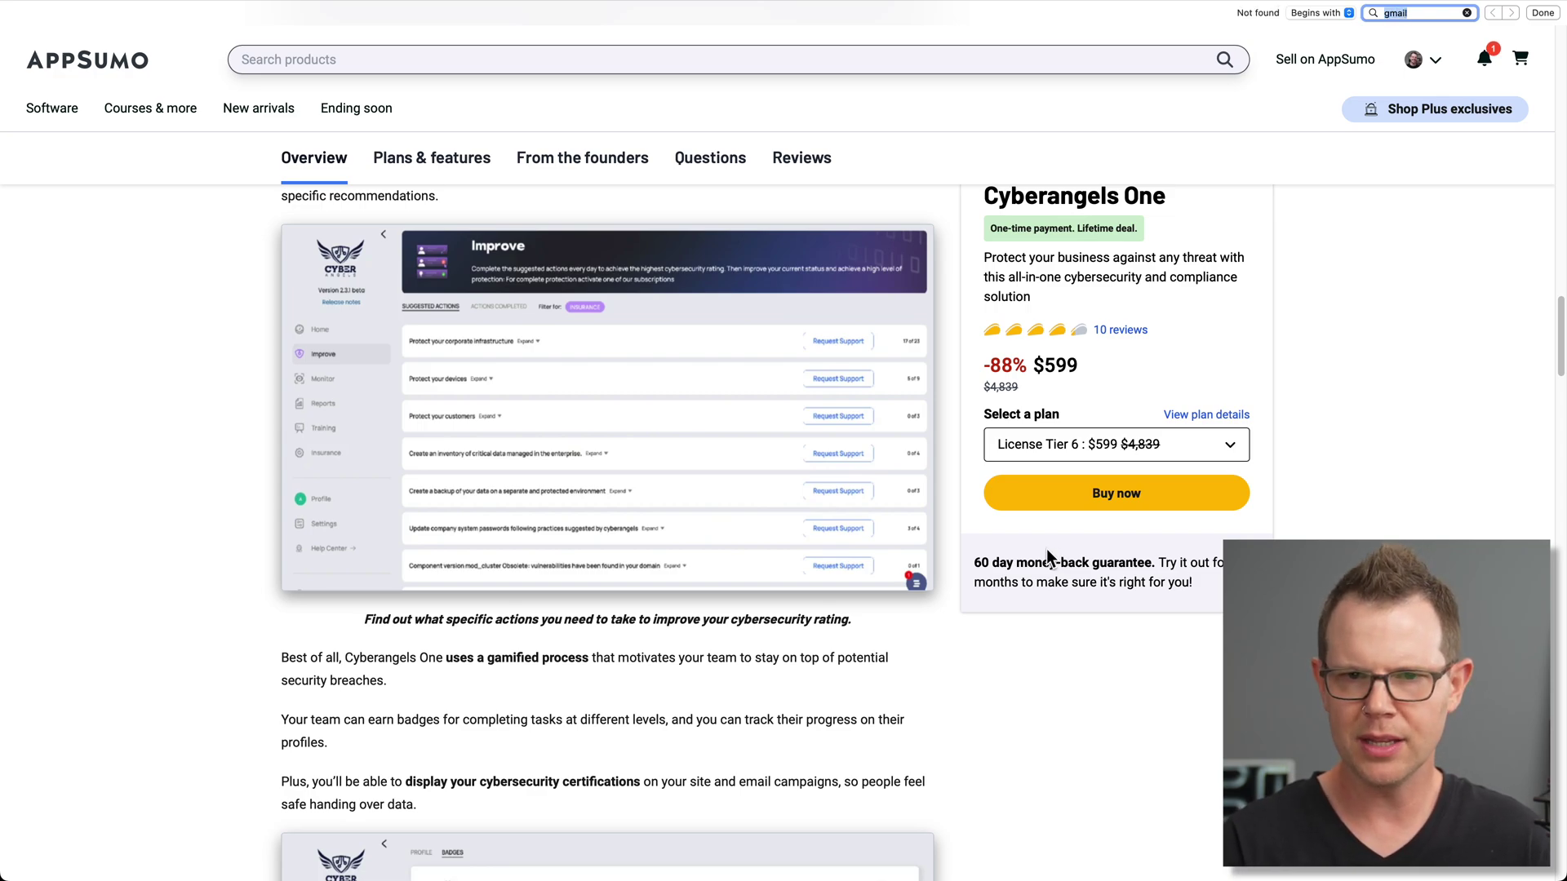
pyautogui.write('microsoft')
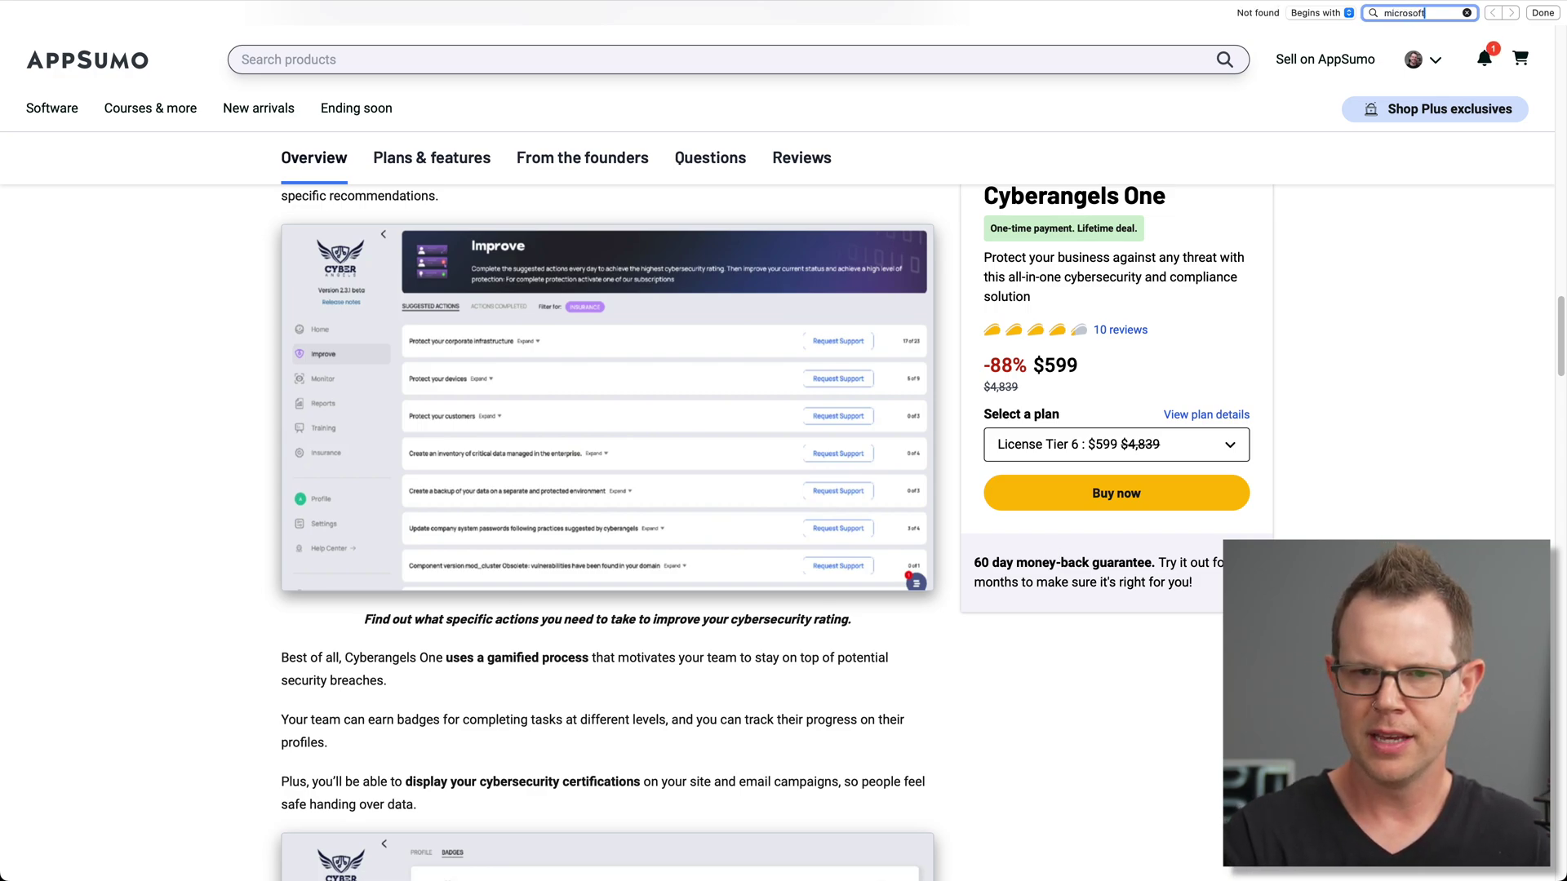
pyautogui.press('super+f')
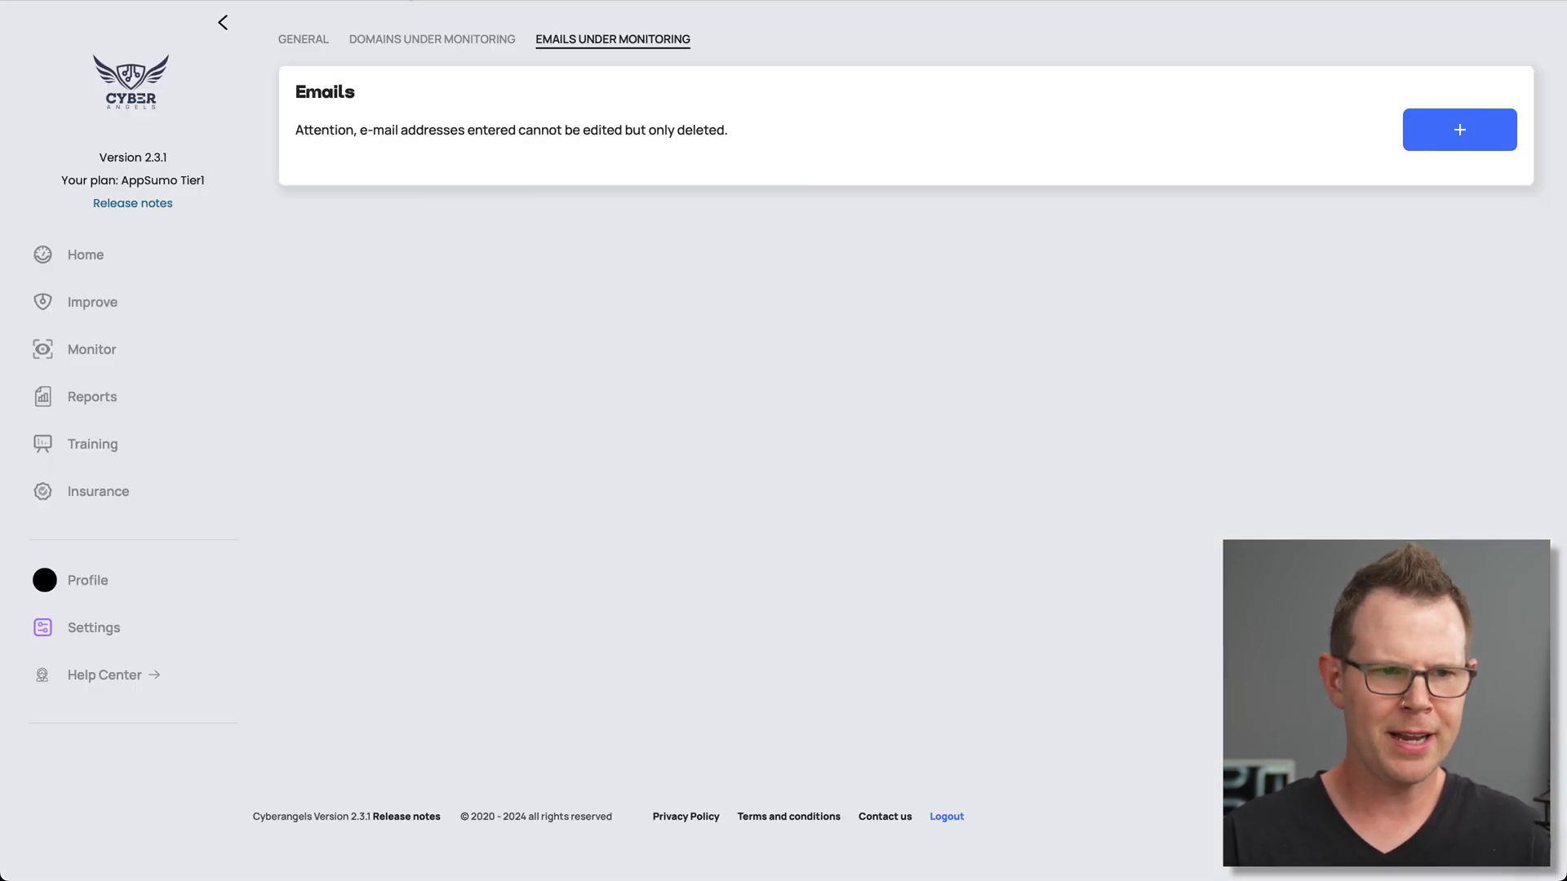
# Try adding the company email address for monitoring, which fails with an Unknown error
pyautogui.click(1465, 136)
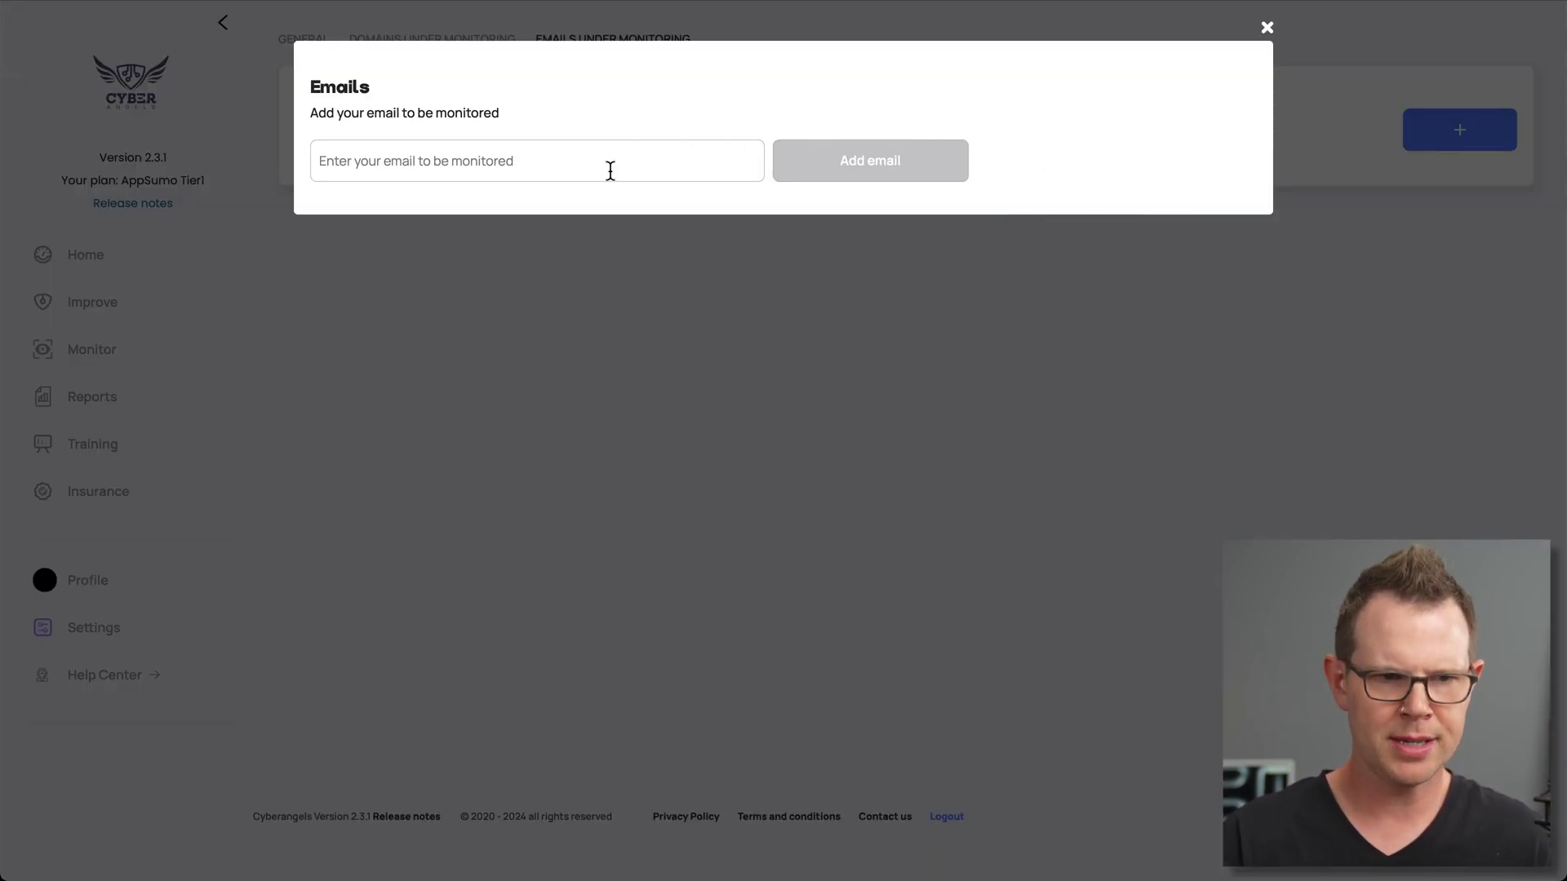
pyautogui.click(609, 168)
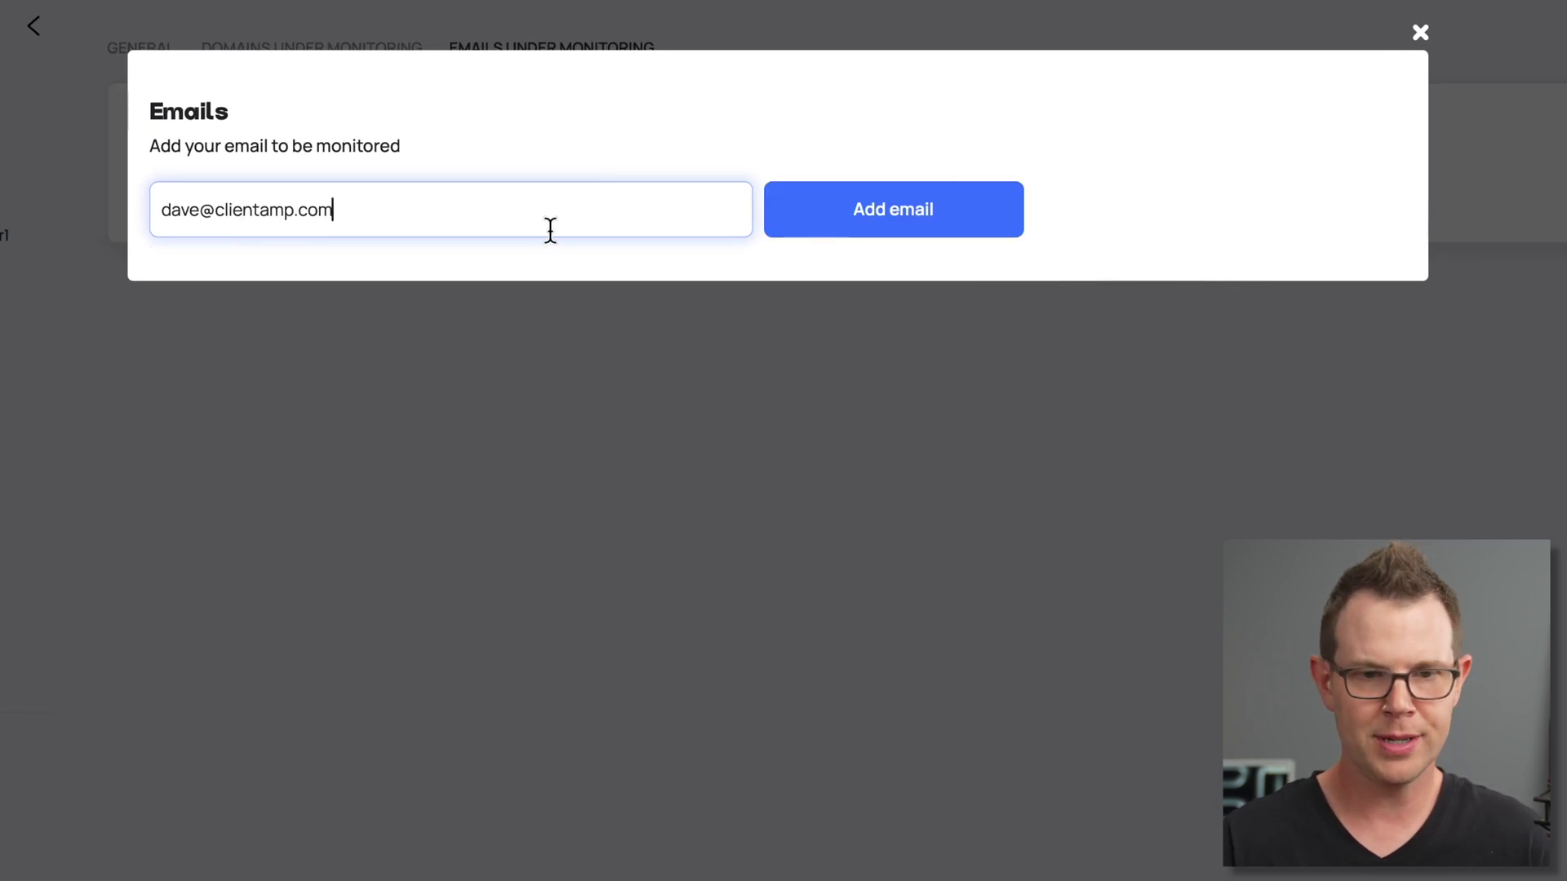
pyautogui.click(944, 221)
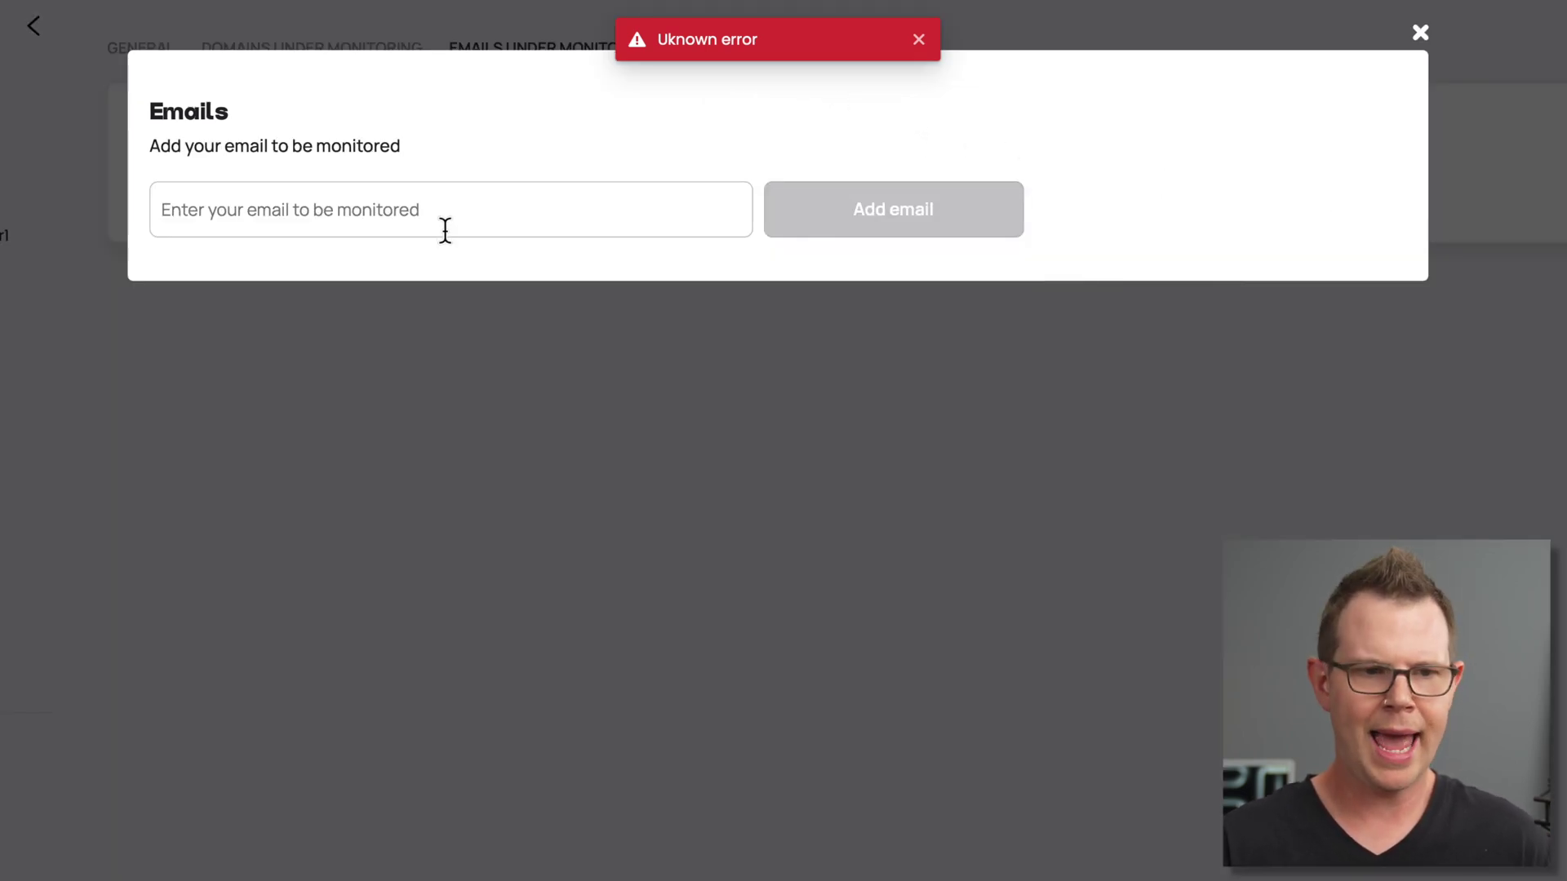
# Enter a Gmail address instead and add it to the monitored emails
pyautogui.click(424, 213)
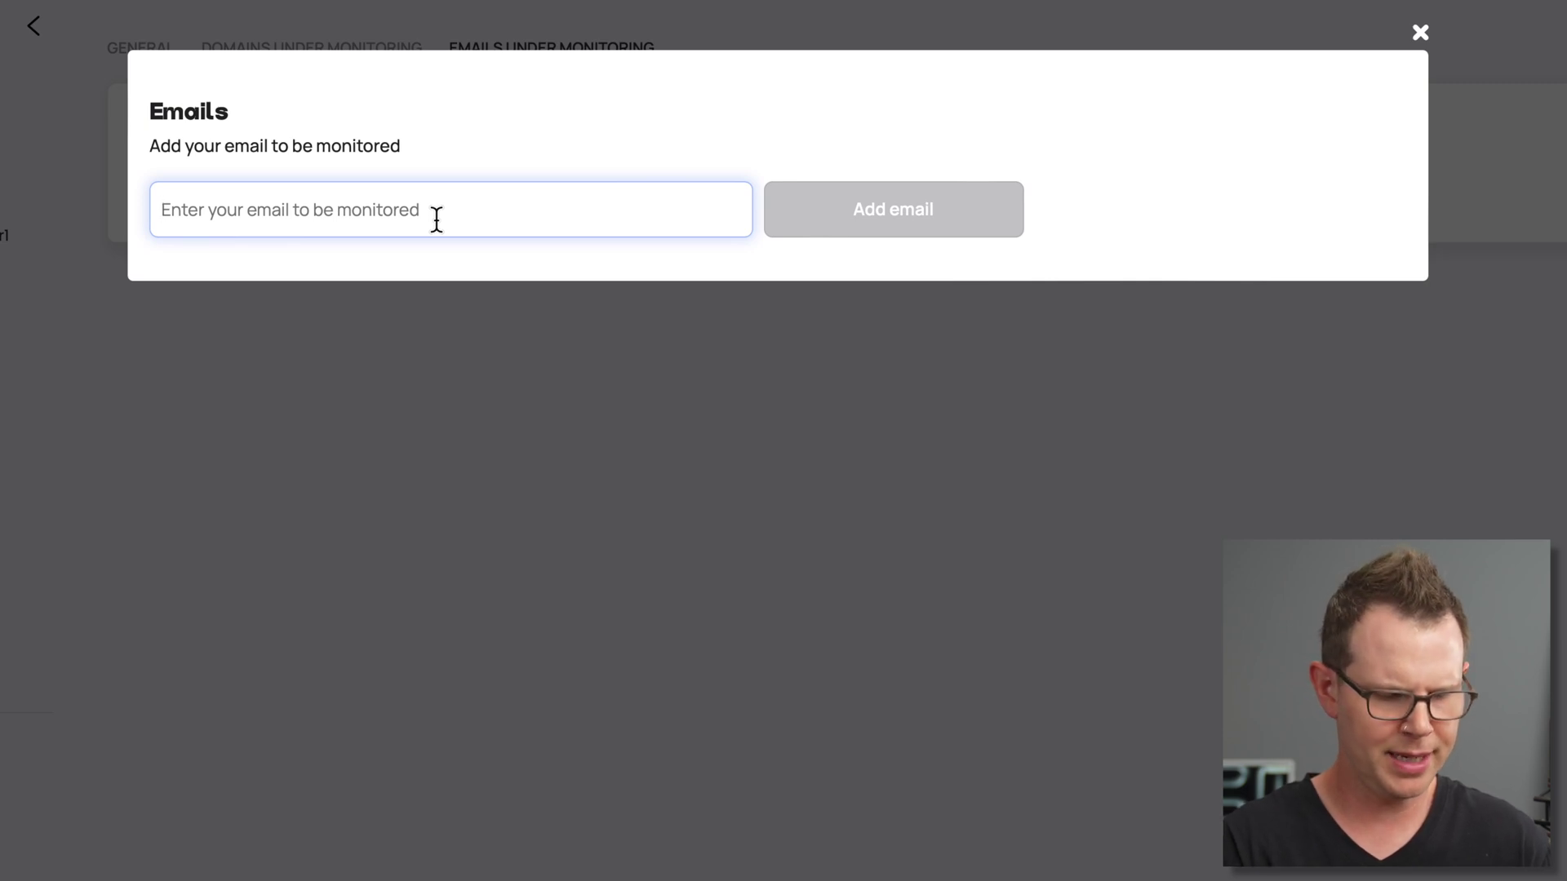
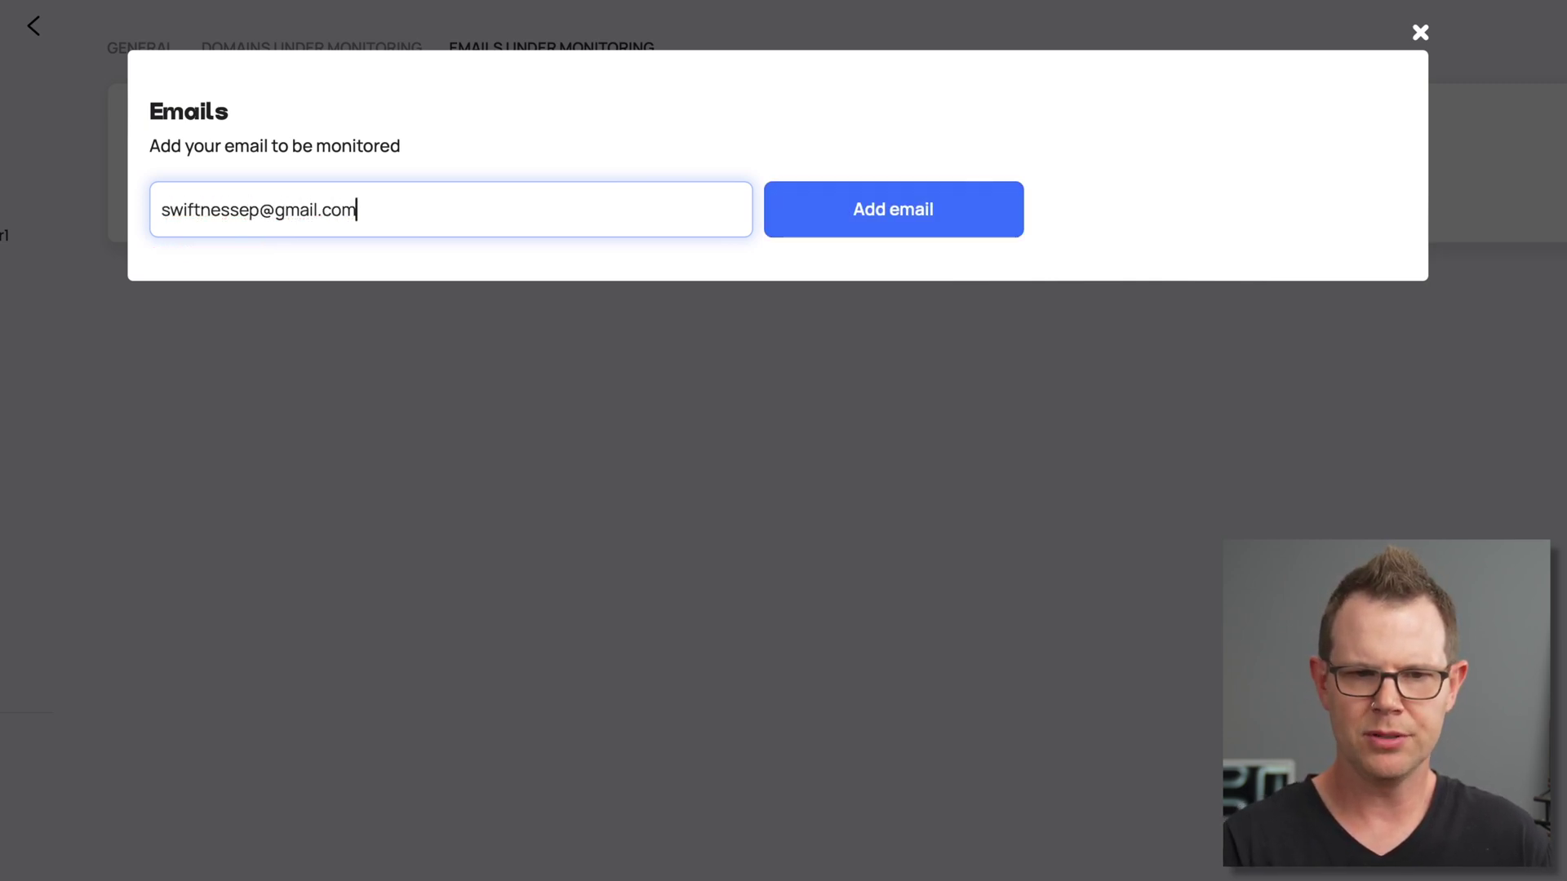
pyautogui.click(943, 232)
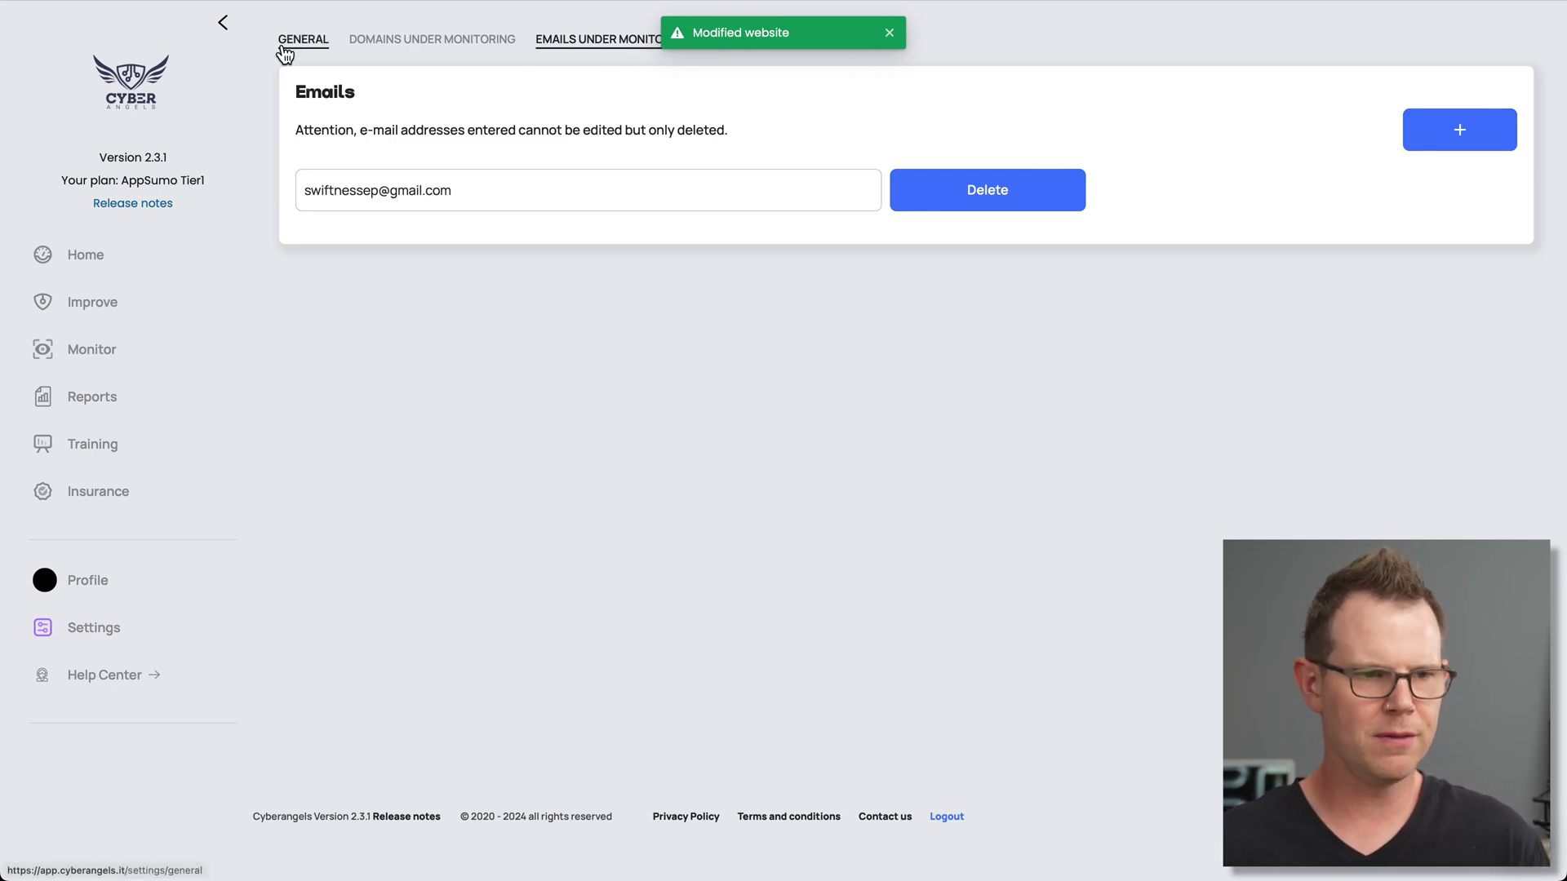
# Return to the home dashboard showing the free 30-minute welcome call offer
pyautogui.click(226, 257)
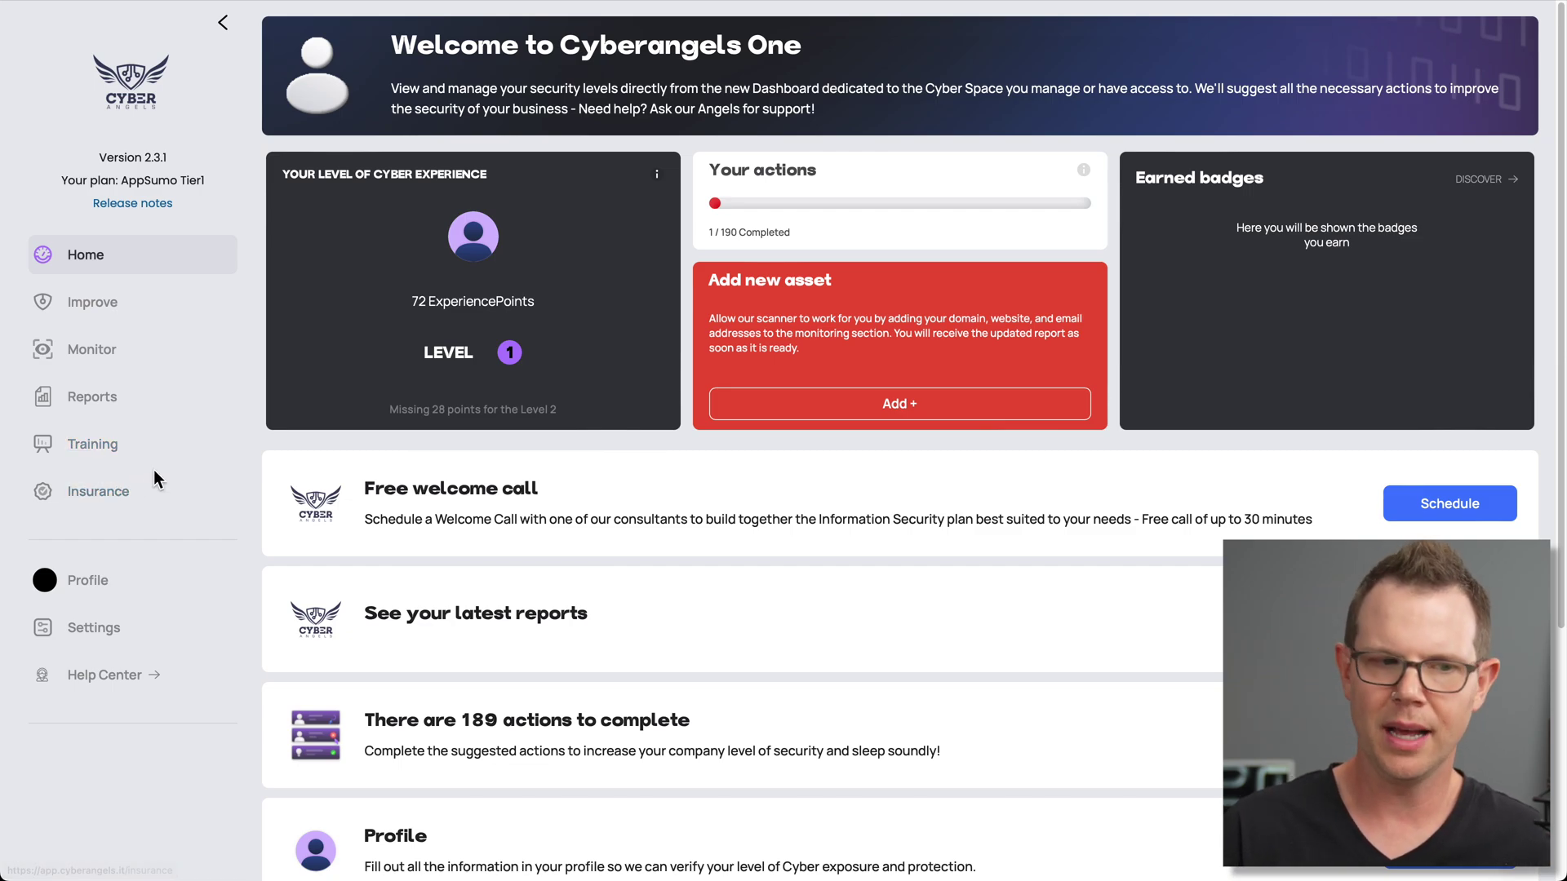
# Open Insurance and expand Recover financially, Recover your reputation and Recover your systems
pyautogui.click(112, 492)
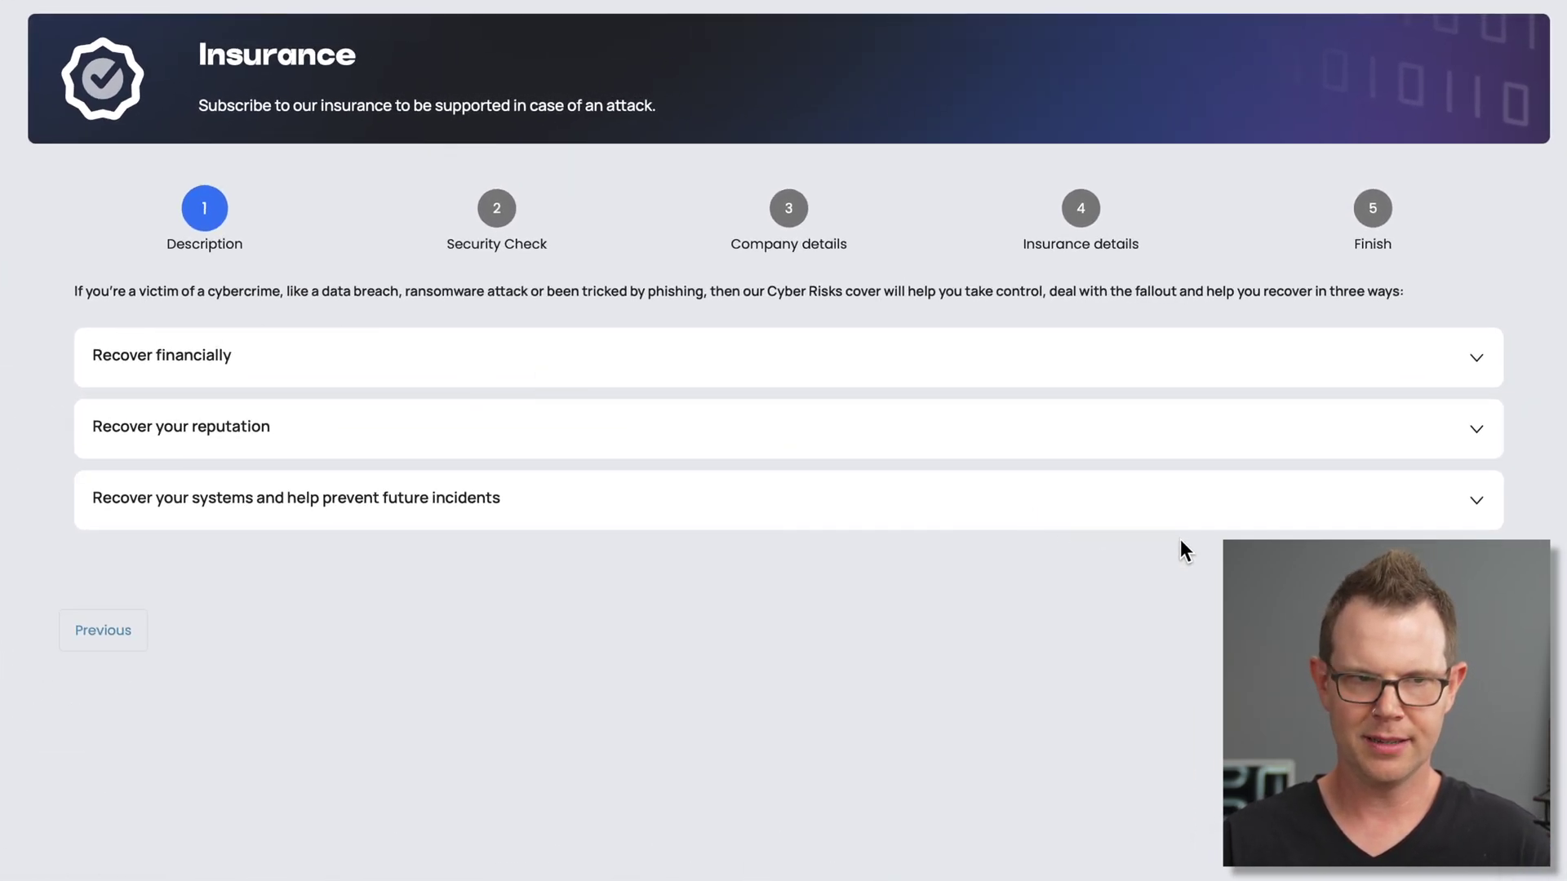
pyautogui.click(1328, 369)
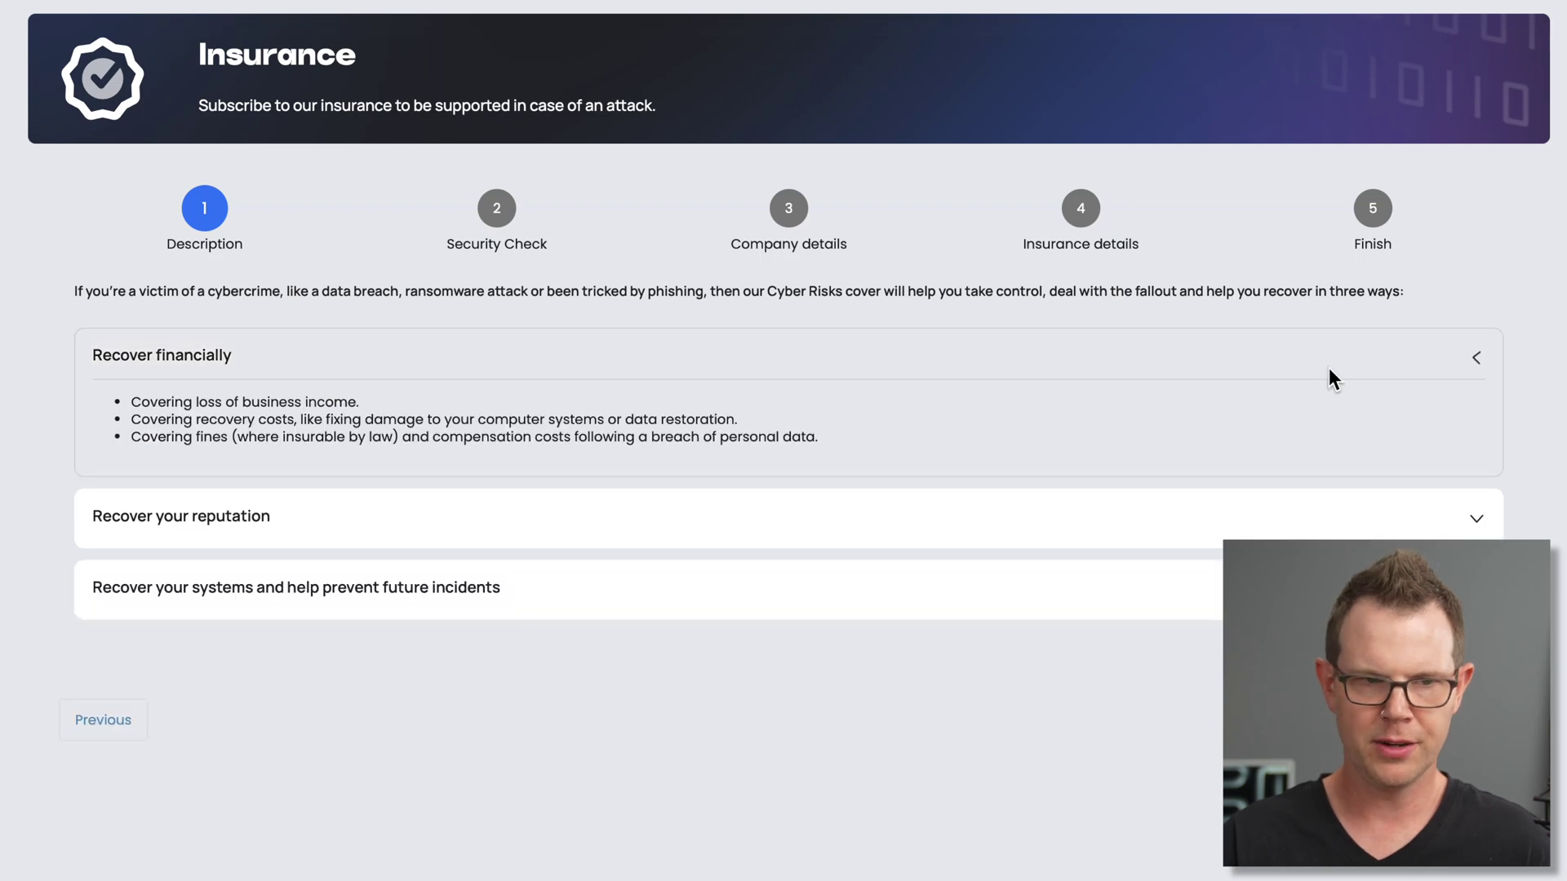
pyautogui.click(1028, 522)
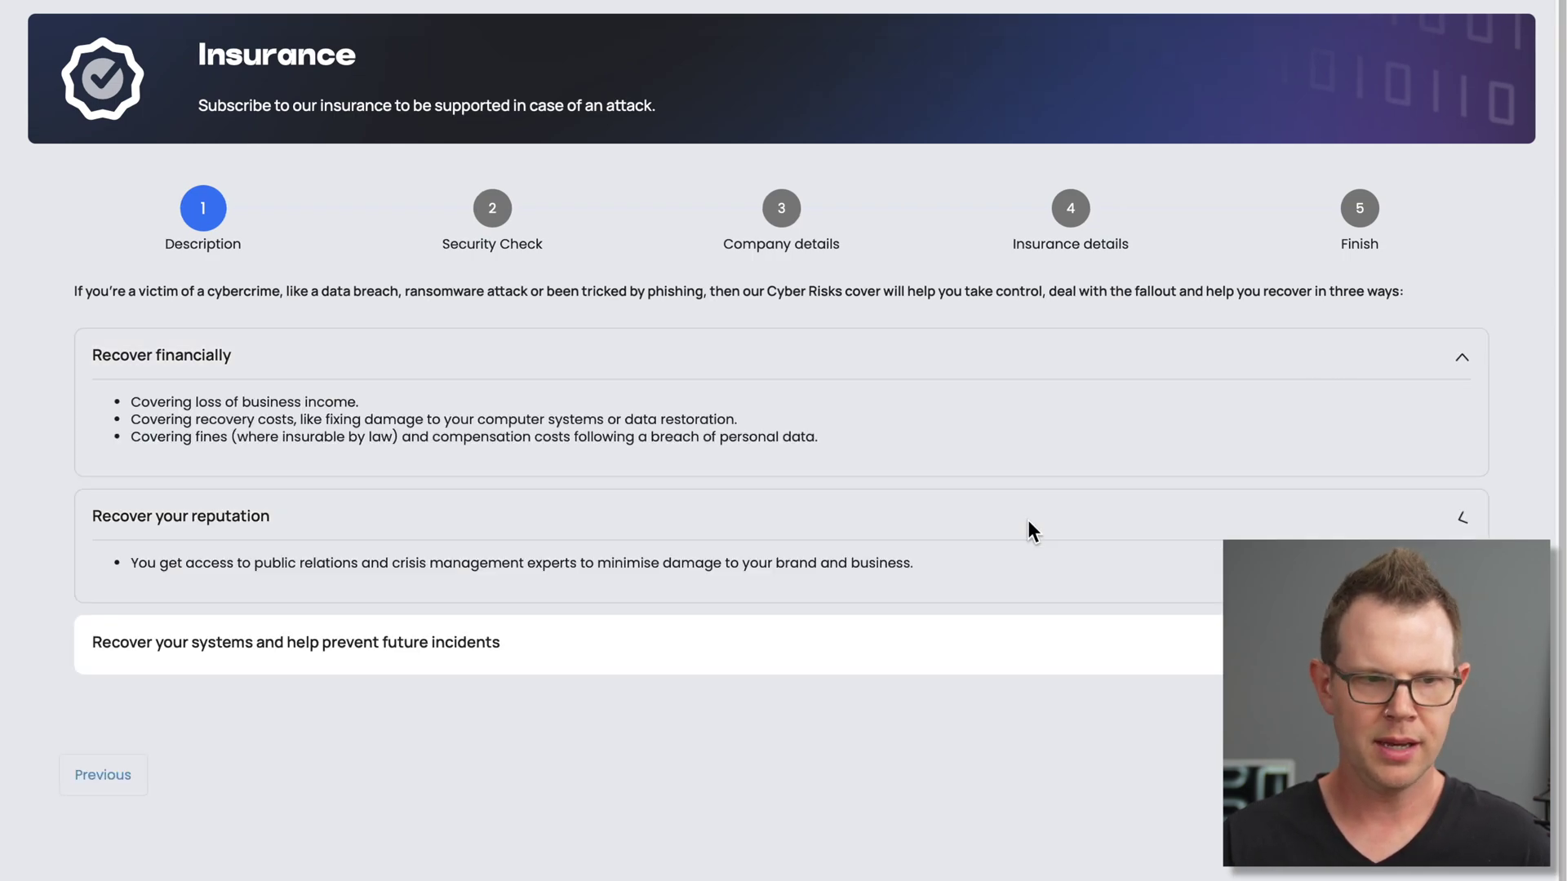
pyautogui.click(883, 626)
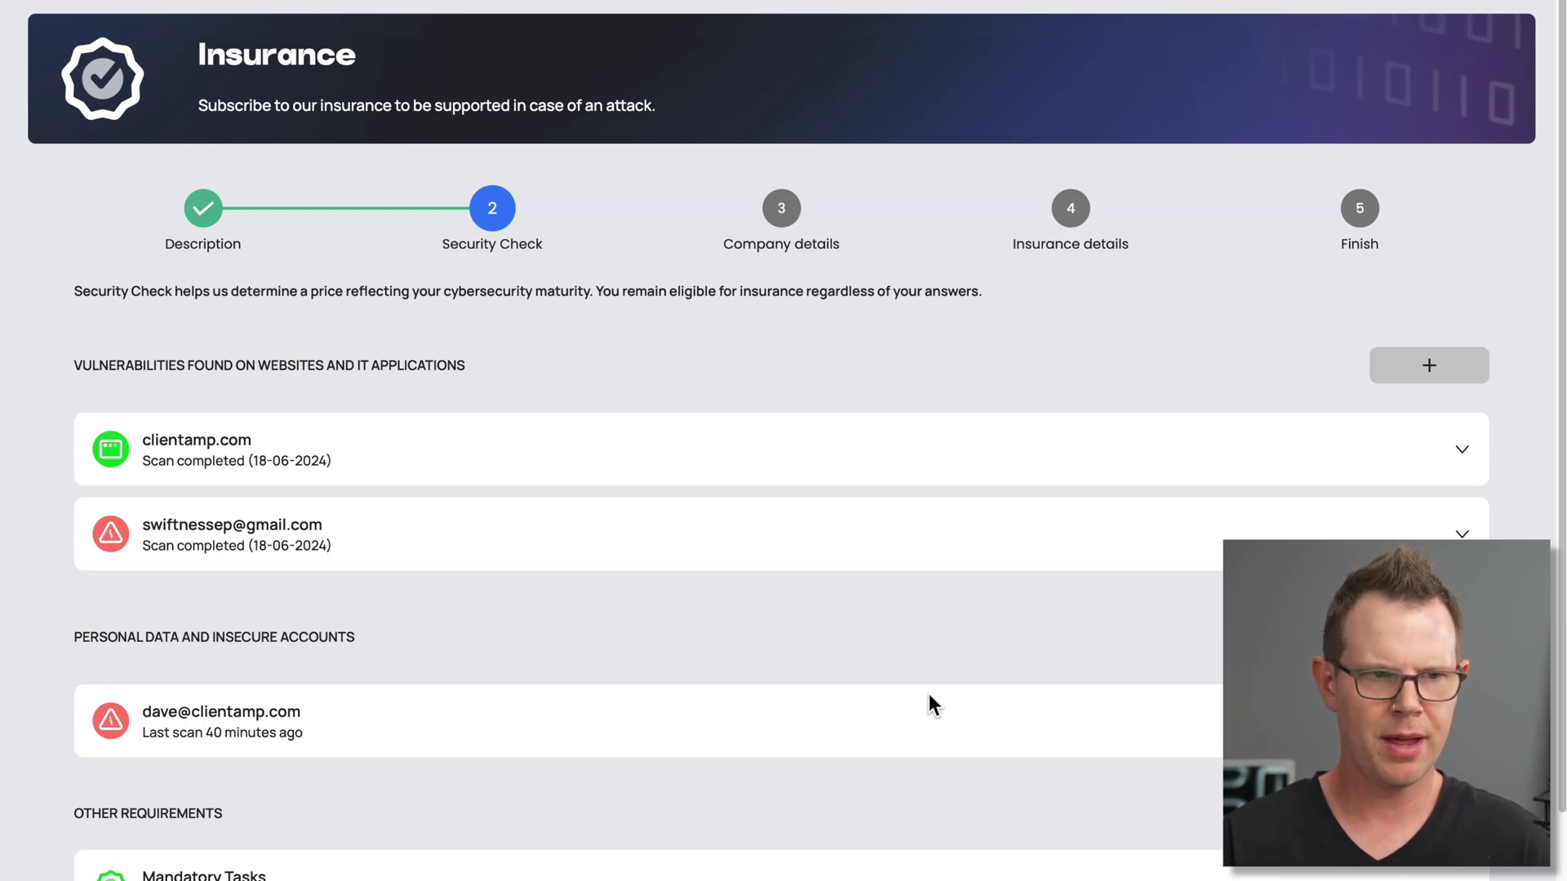
# Scroll through the insurance sign-up page, then return to the home dashboard
pyautogui.scroll(-1, 933, 704)
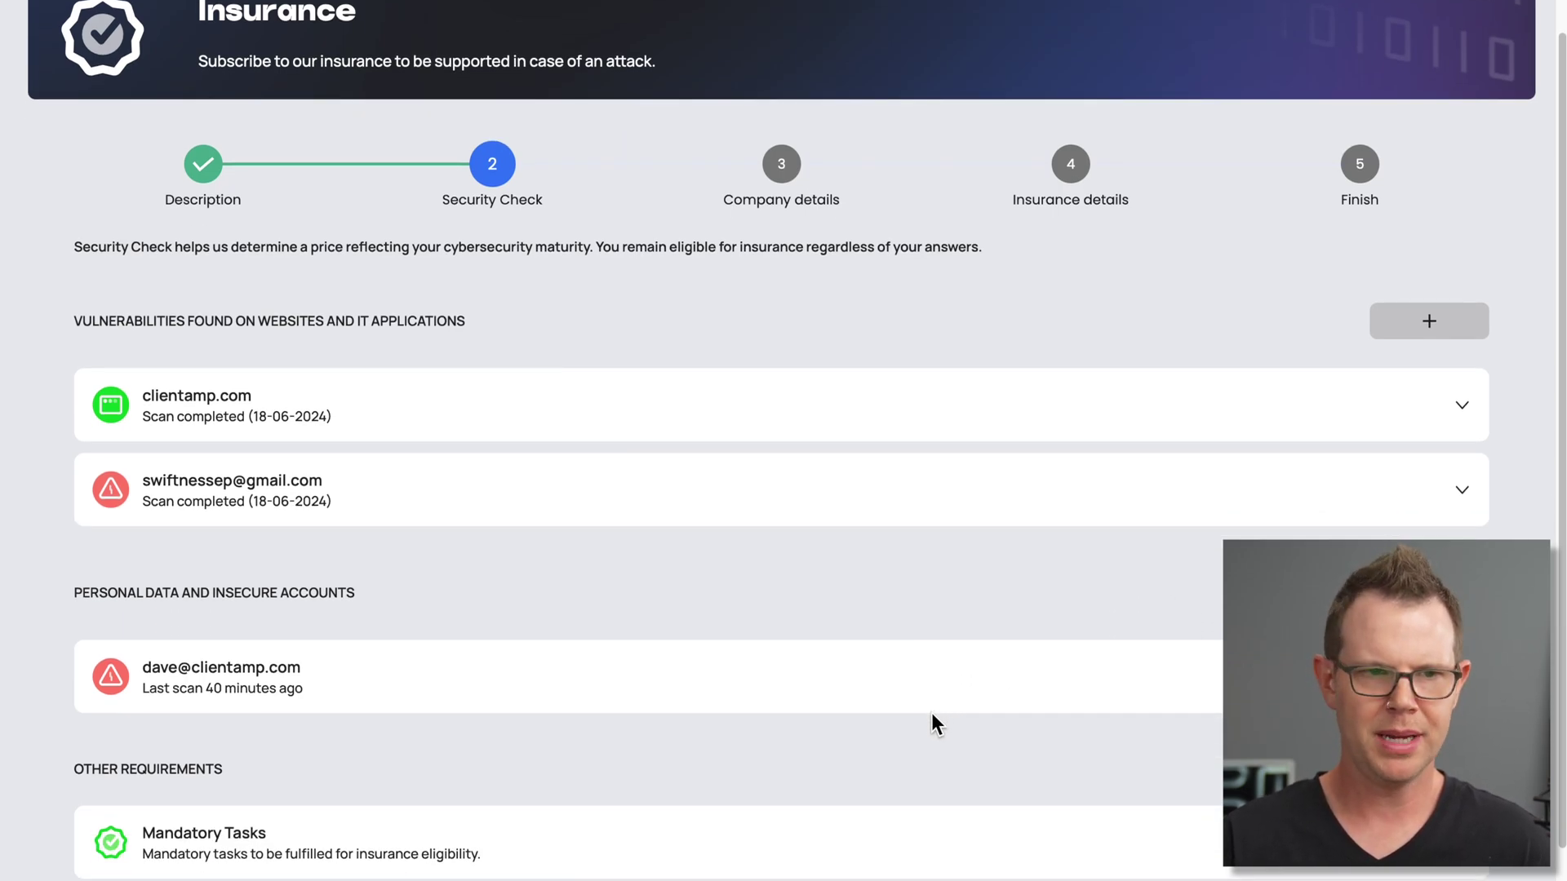
pyautogui.scroll(1, 931, 710)
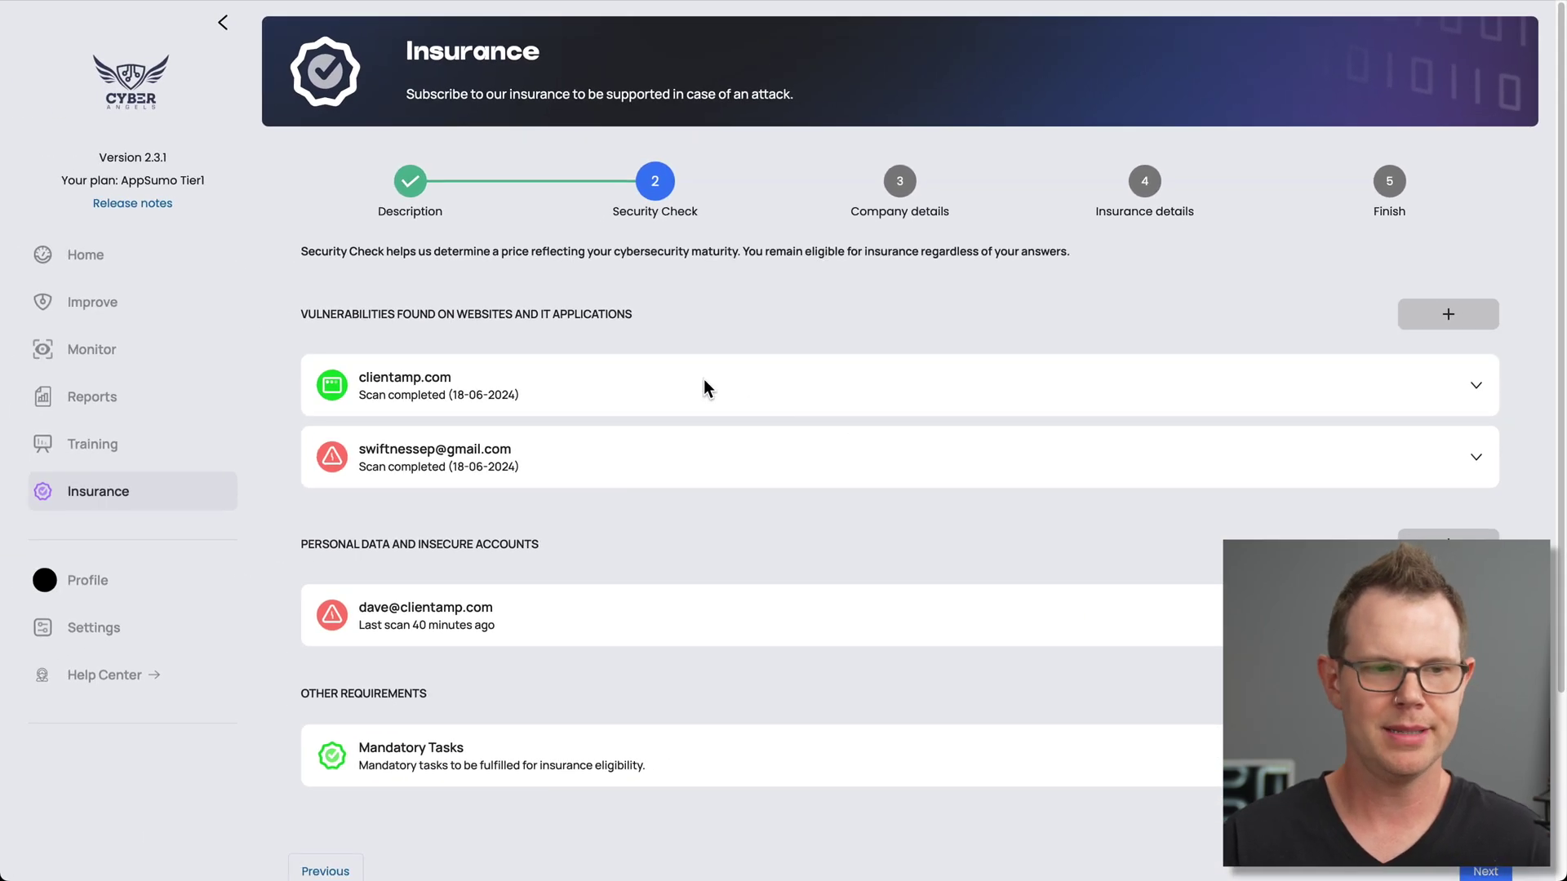
pyautogui.click(92, 255)
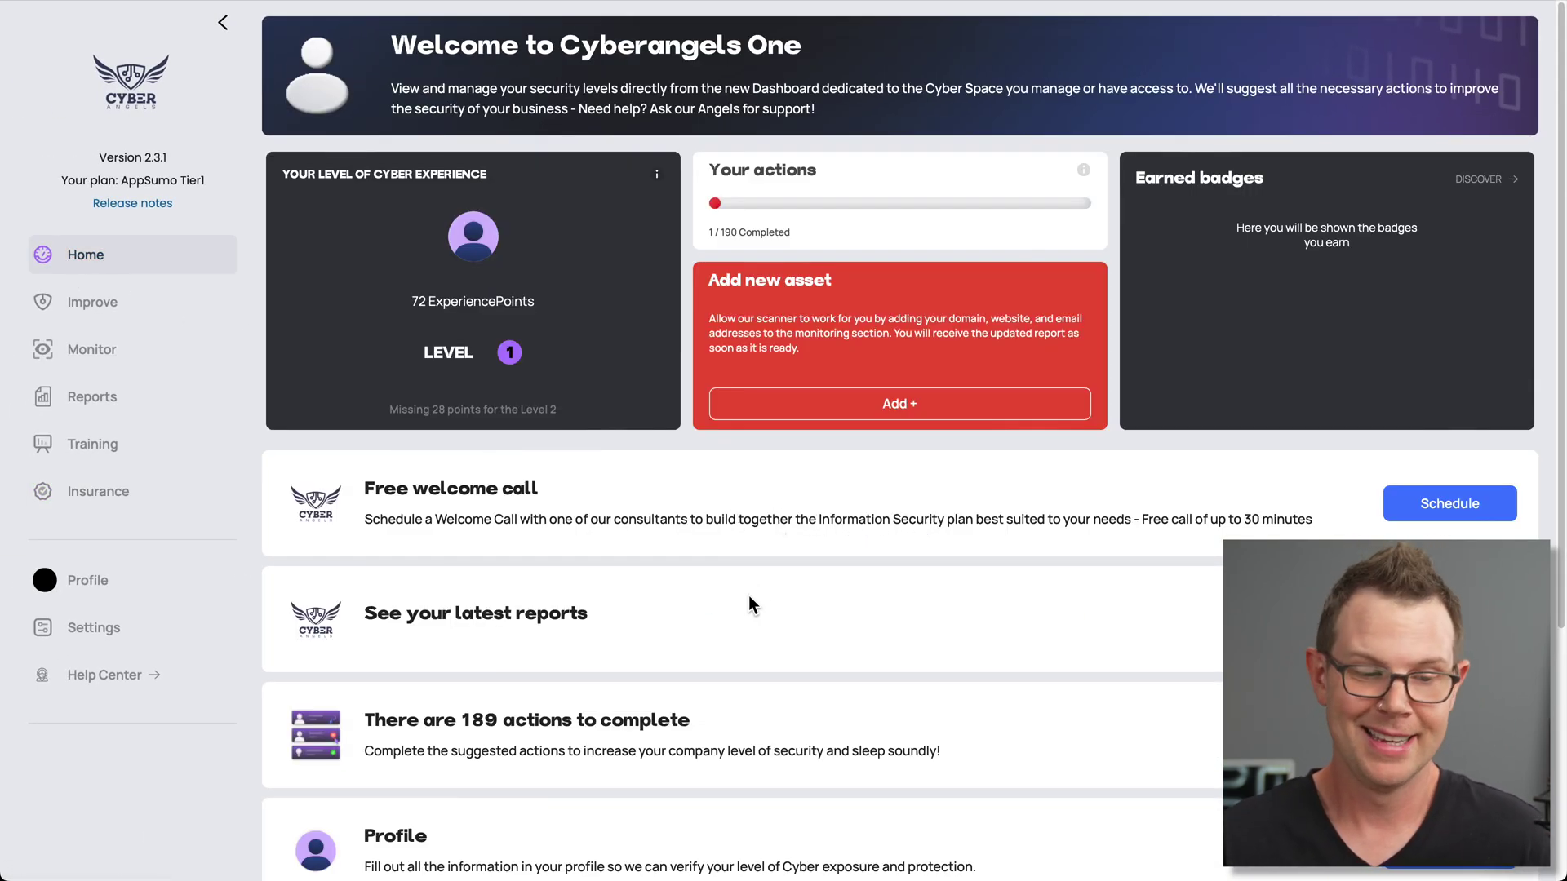
# Scroll the dashboard and open the latest reports from the See your latest reports card
pyautogui.scroll(-1, 775, 561)
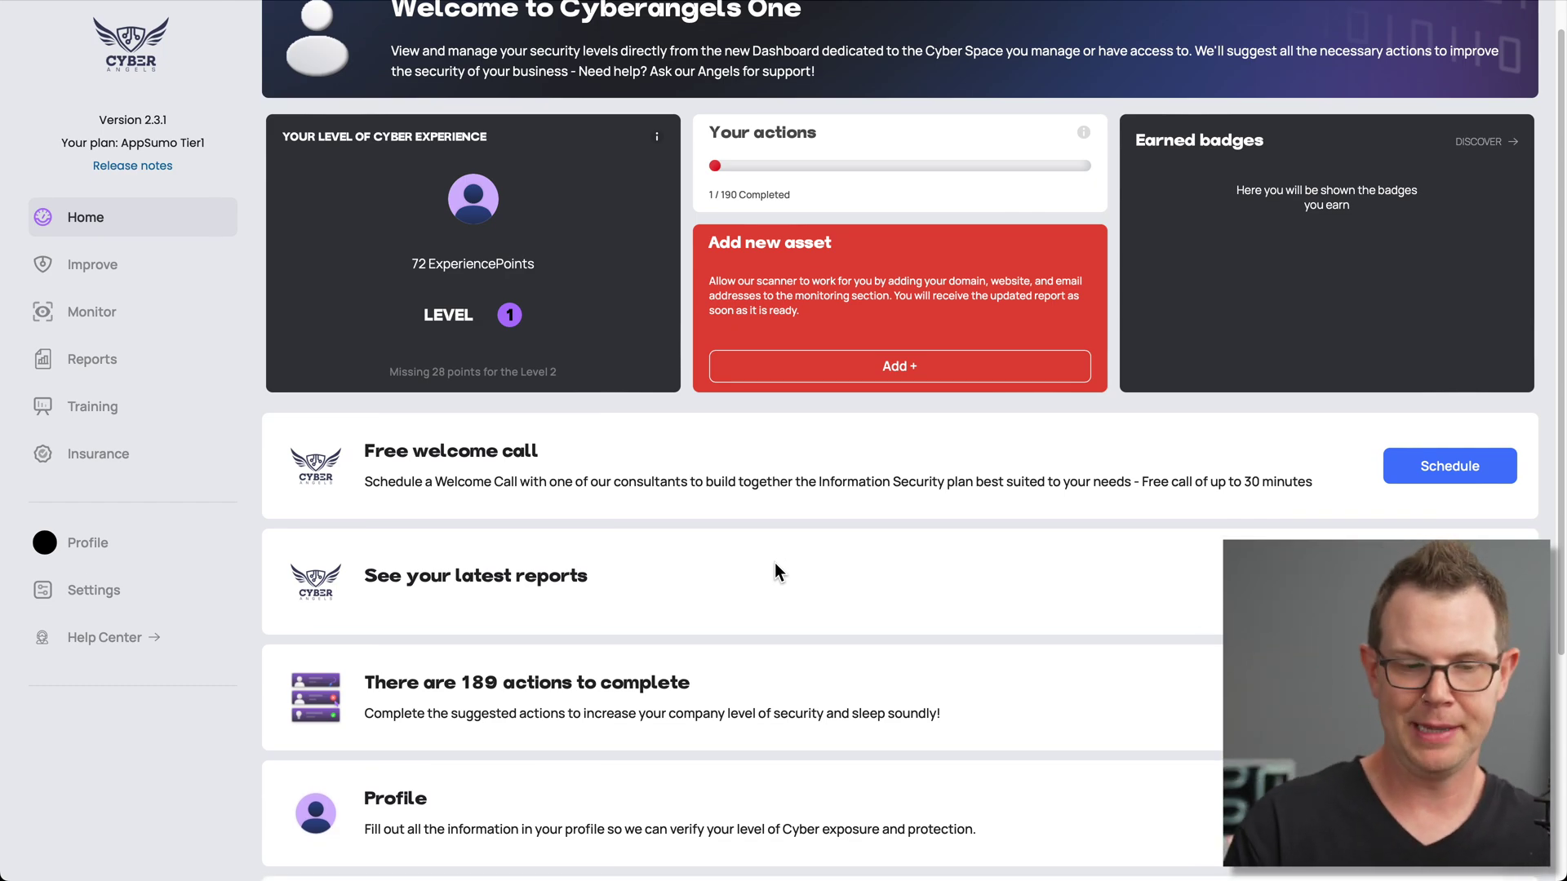
pyautogui.scroll(-2, 774, 567)
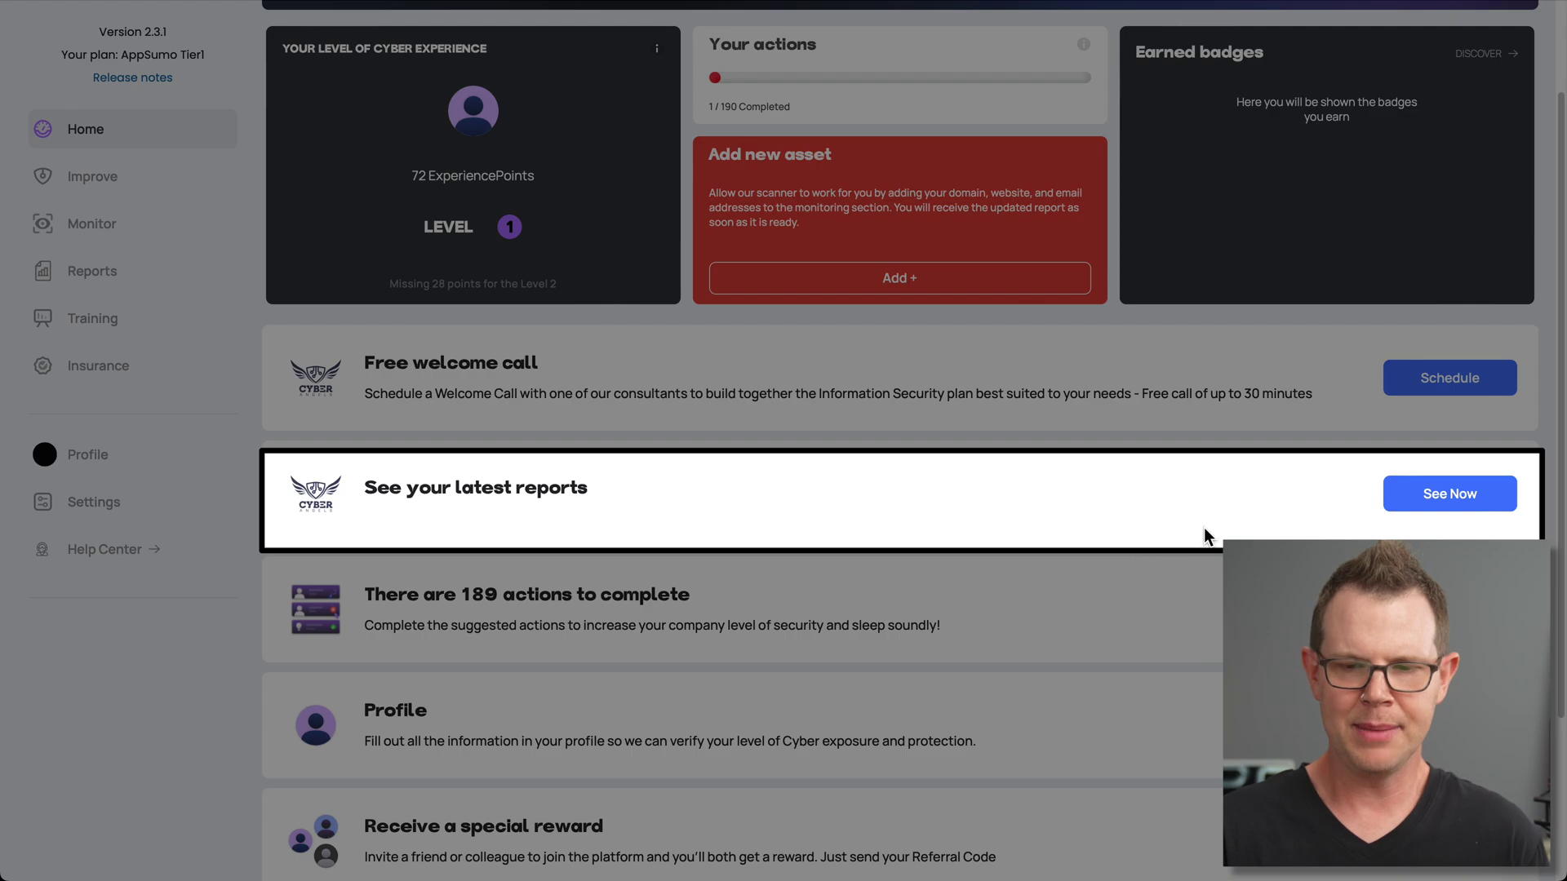
pyautogui.click(1428, 499)
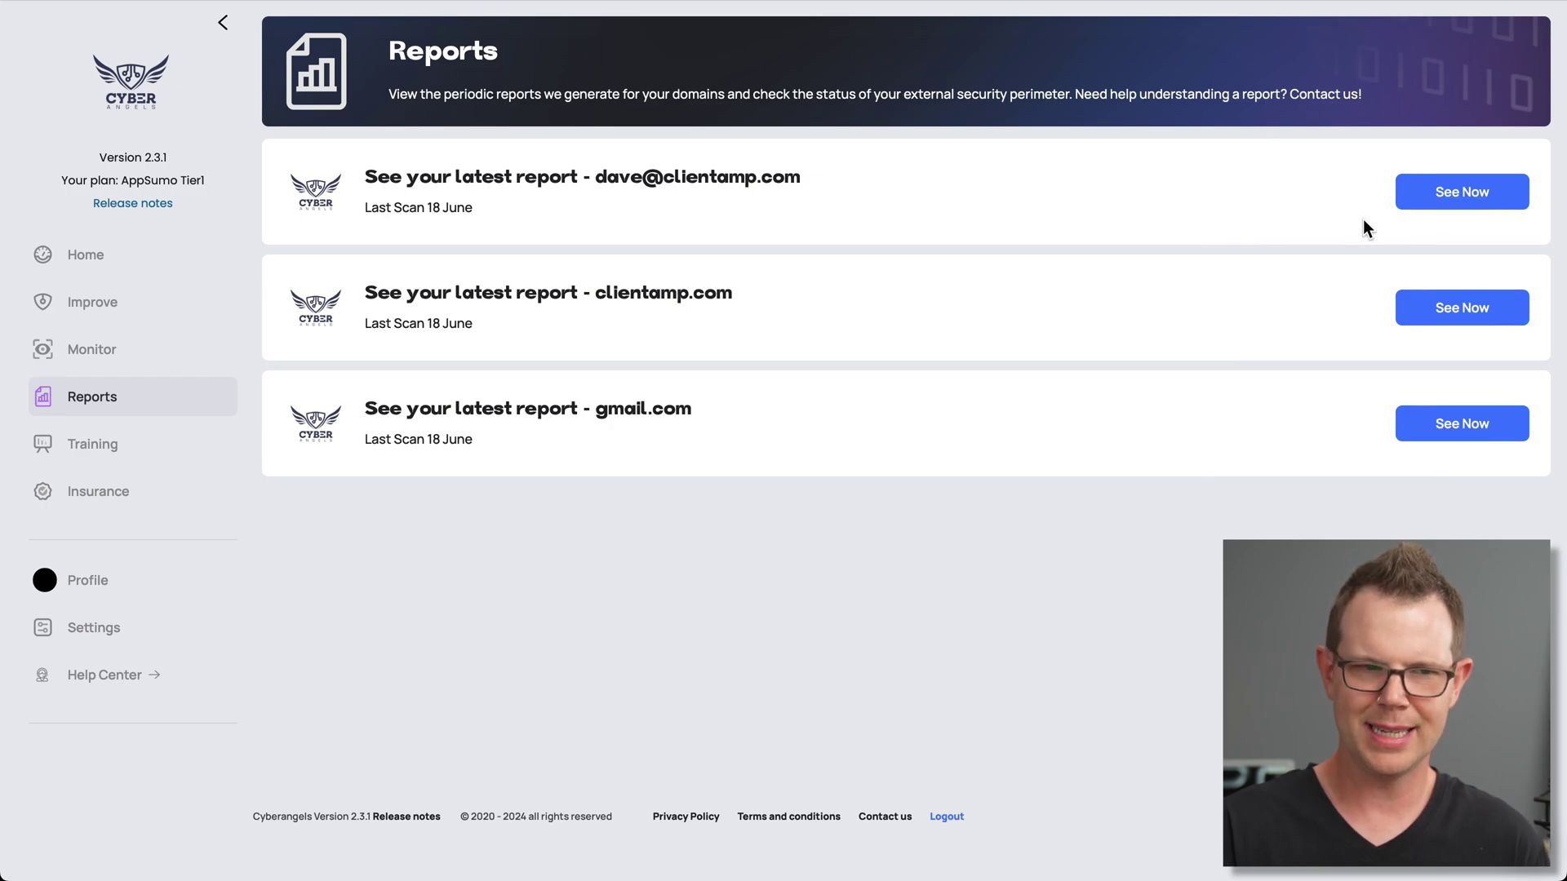
pyautogui.click(95, 348)
pyautogui.scroll(-2, 798, 569)
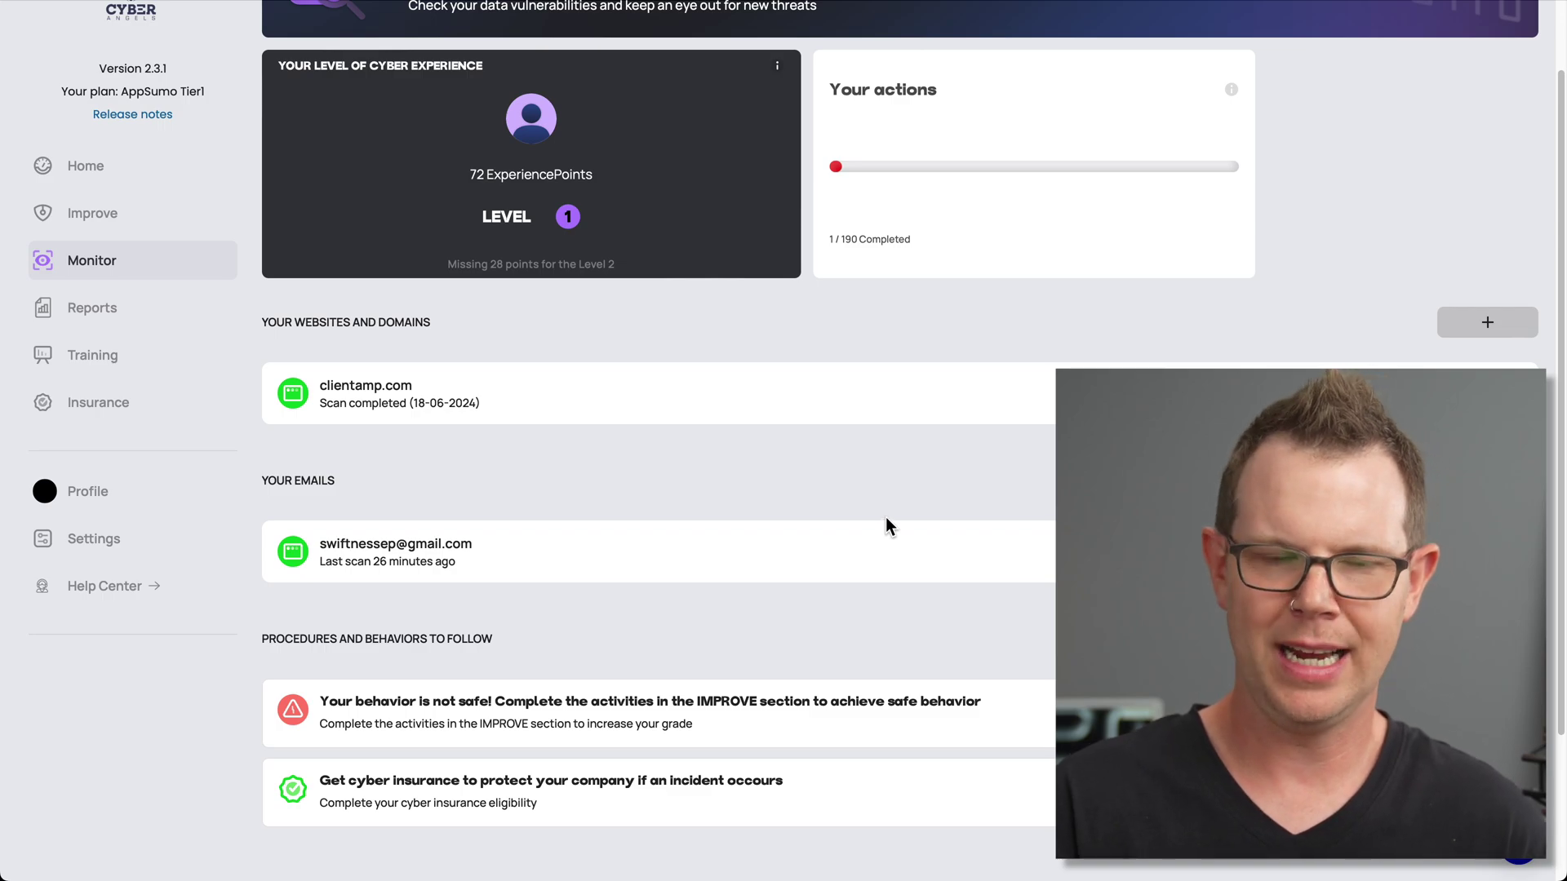
pyautogui.click(106, 308)
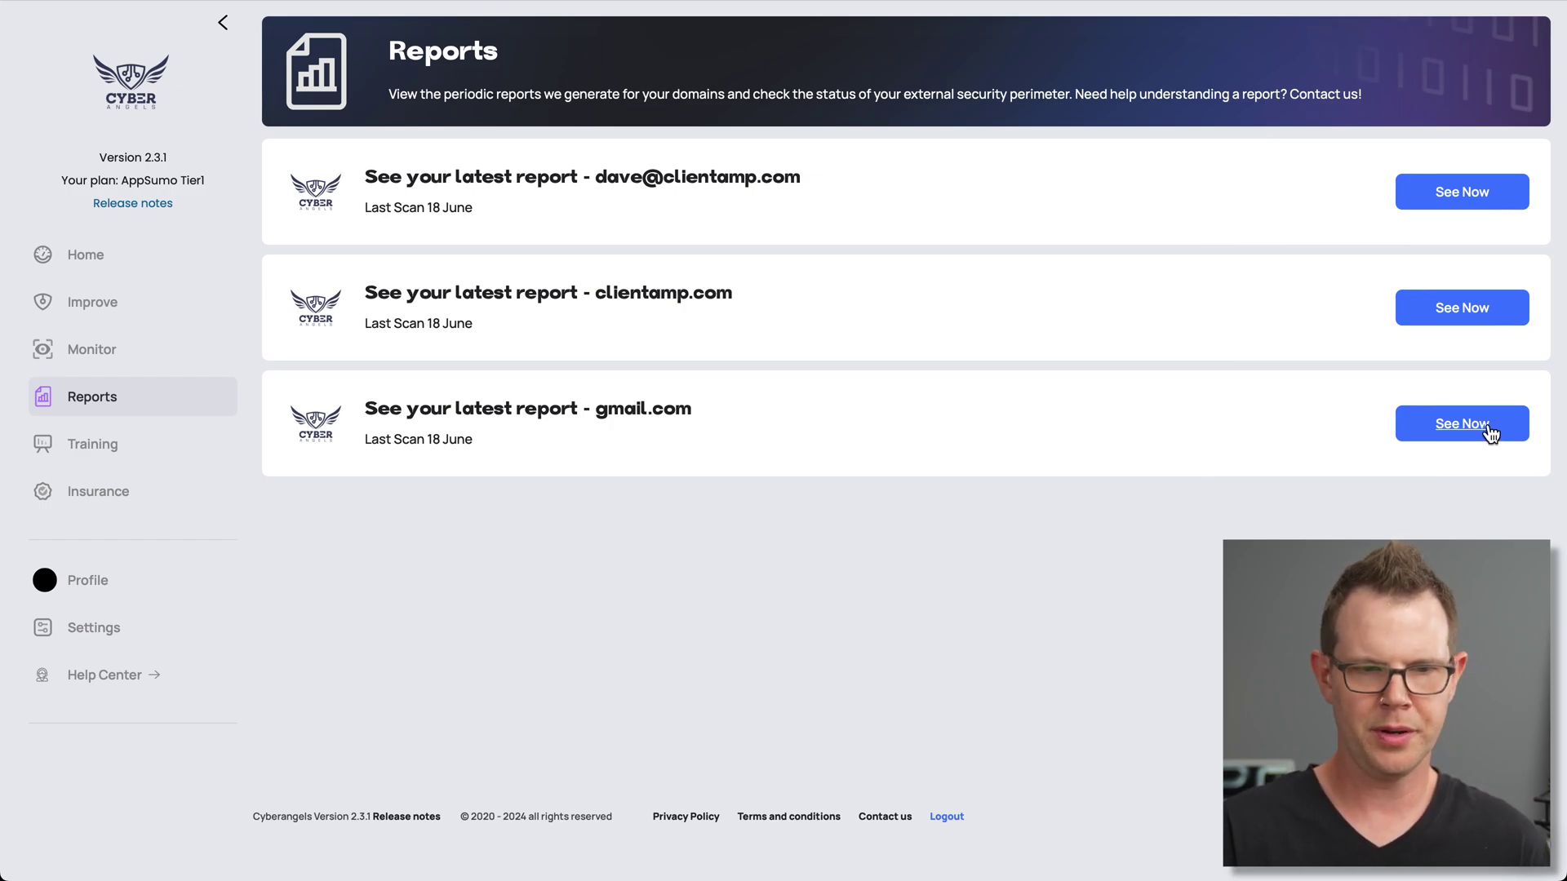
pyautogui.click(1472, 319)
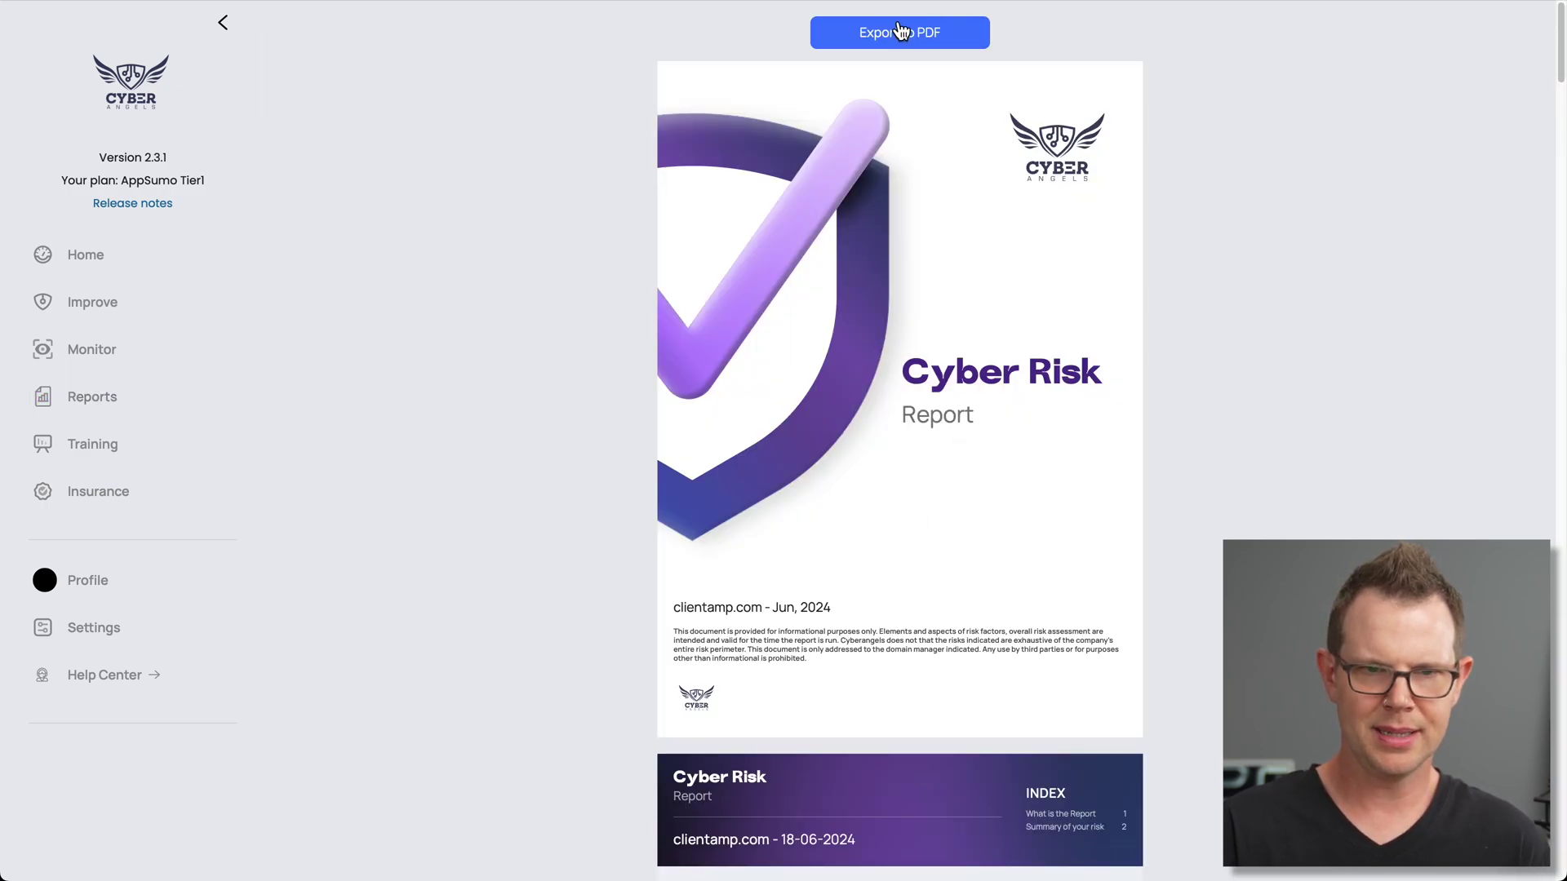
pyautogui.scroll(-15, 849, 610)
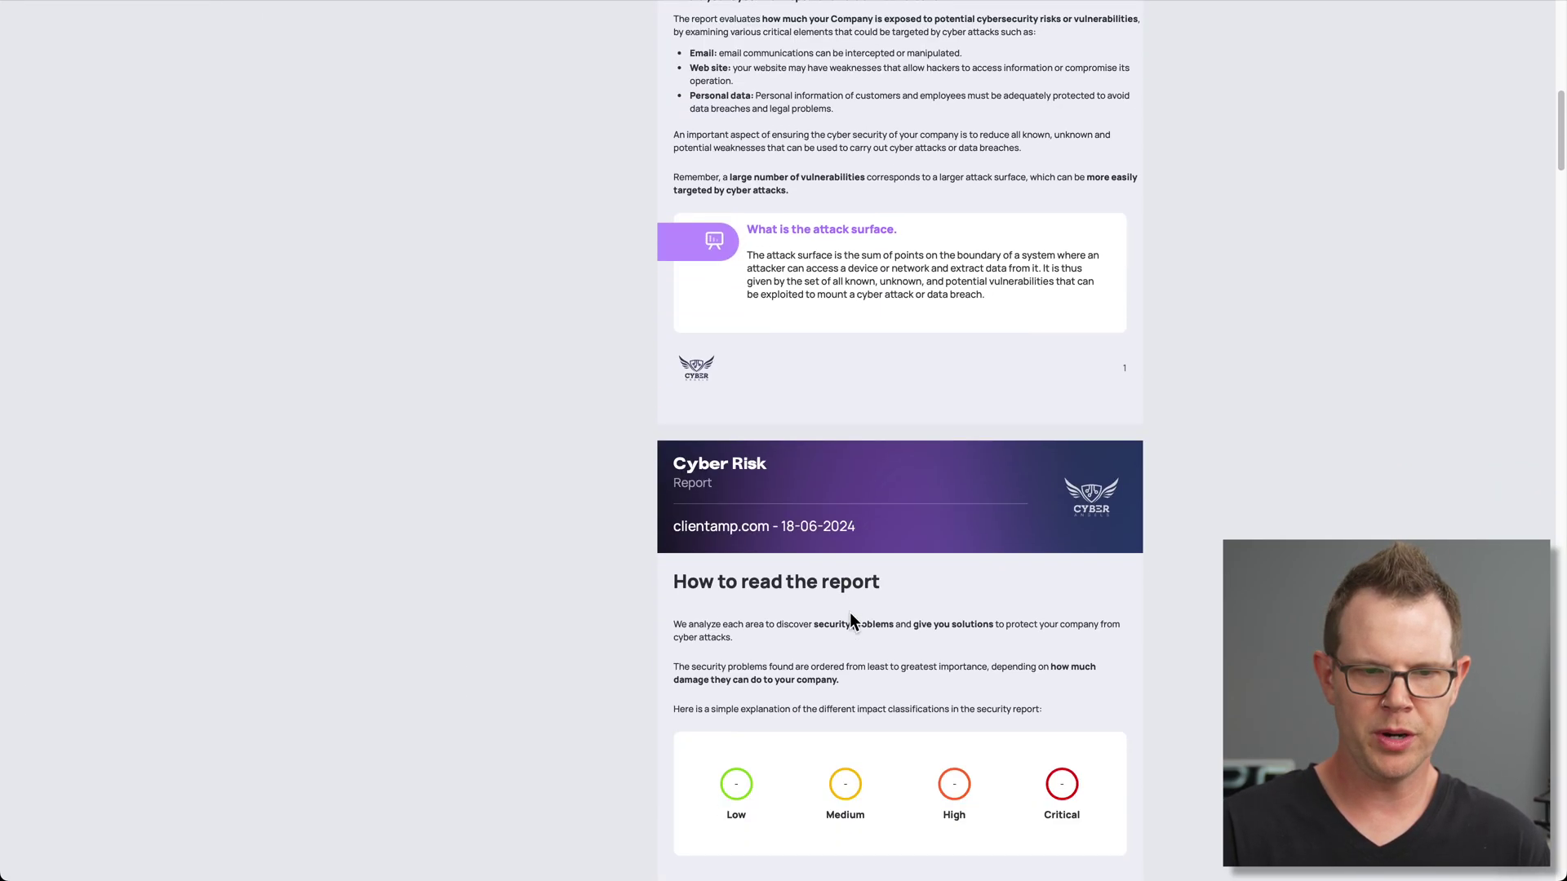
pyautogui.scroll(-15, 849, 622)
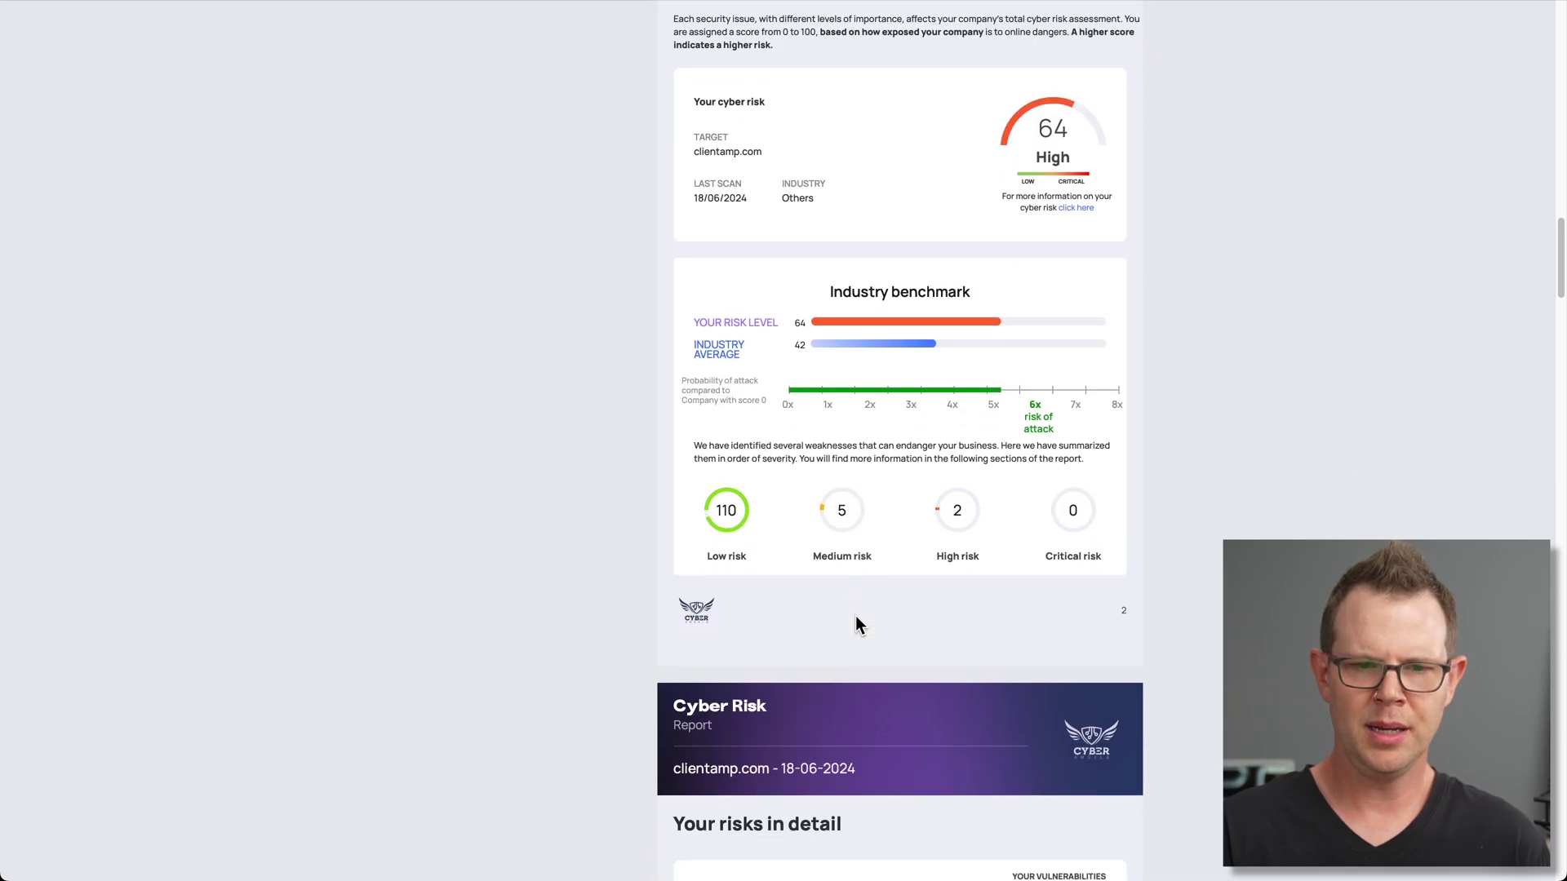
pyautogui.scroll(-9, 855, 623)
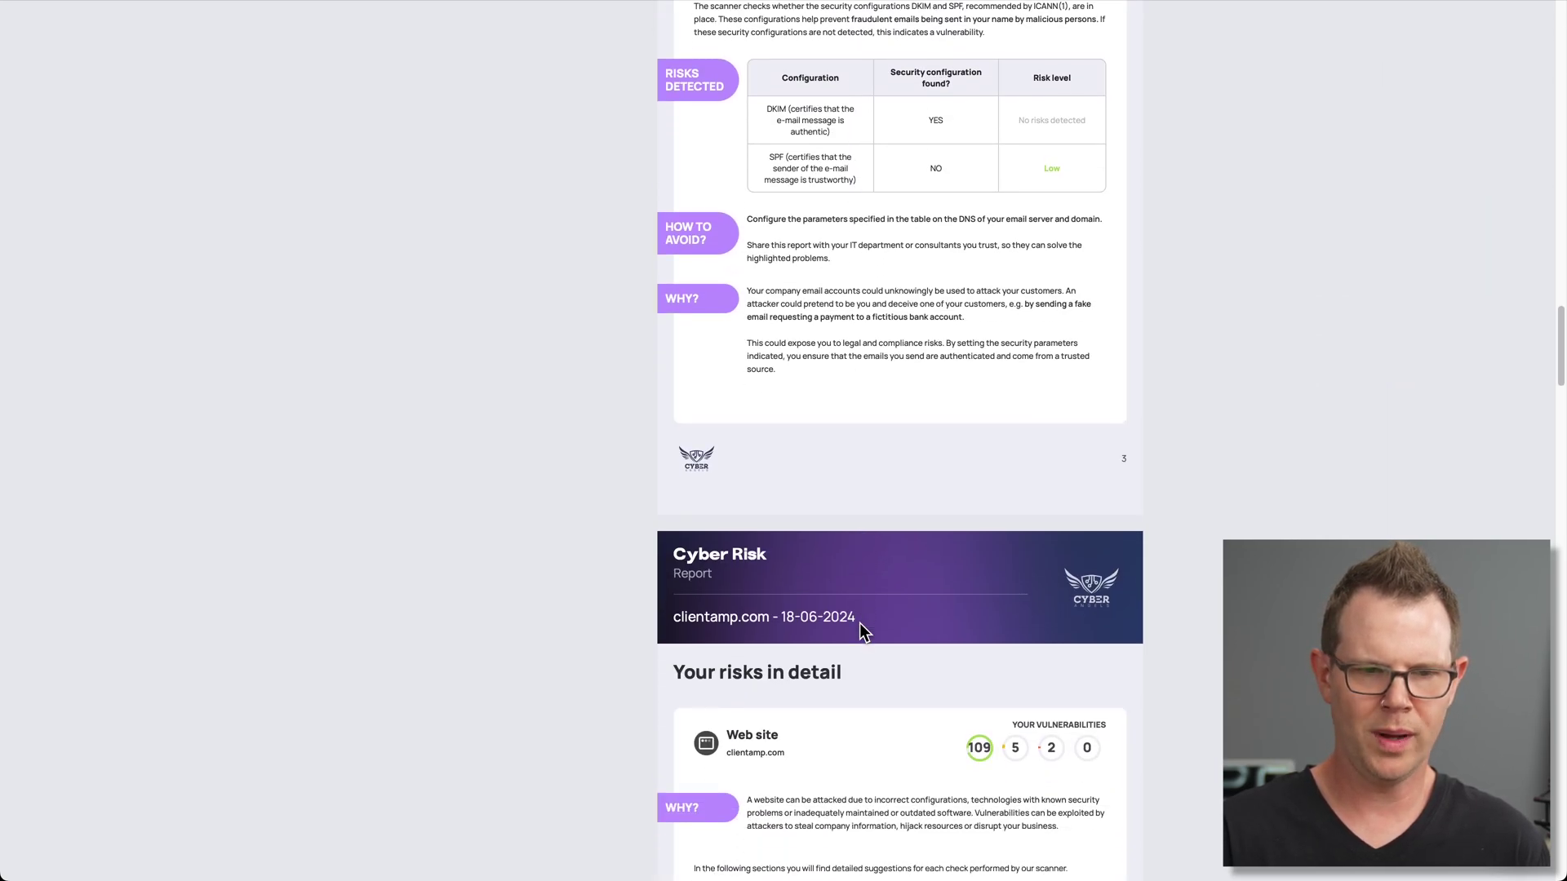
pyautogui.scroll(-7, 867, 638)
pyautogui.scroll(10, 873, 643)
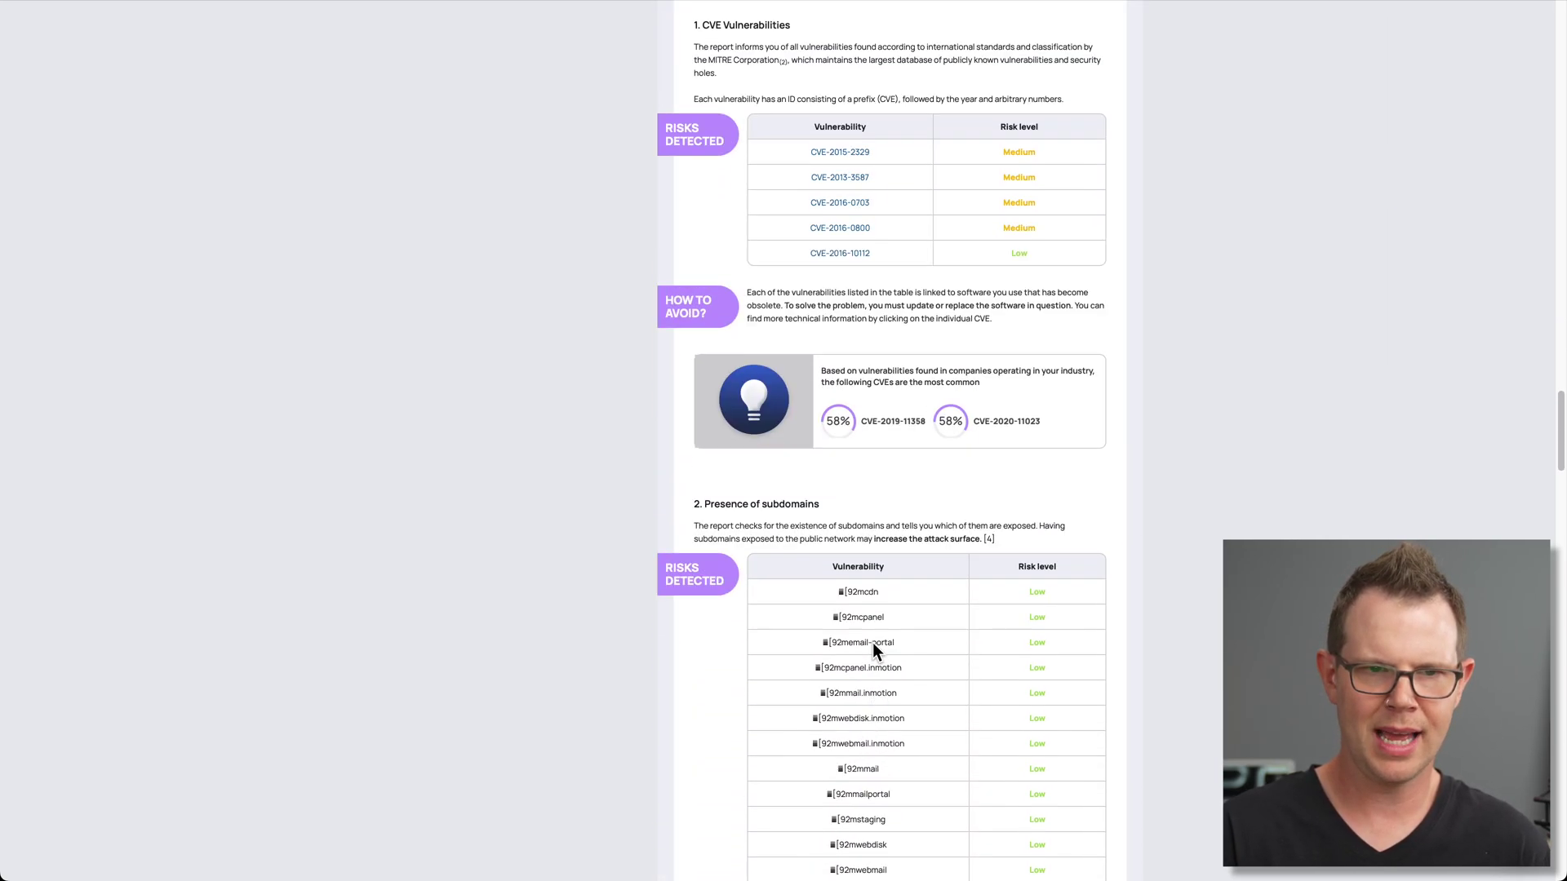
pyautogui.scroll(20, 874, 643)
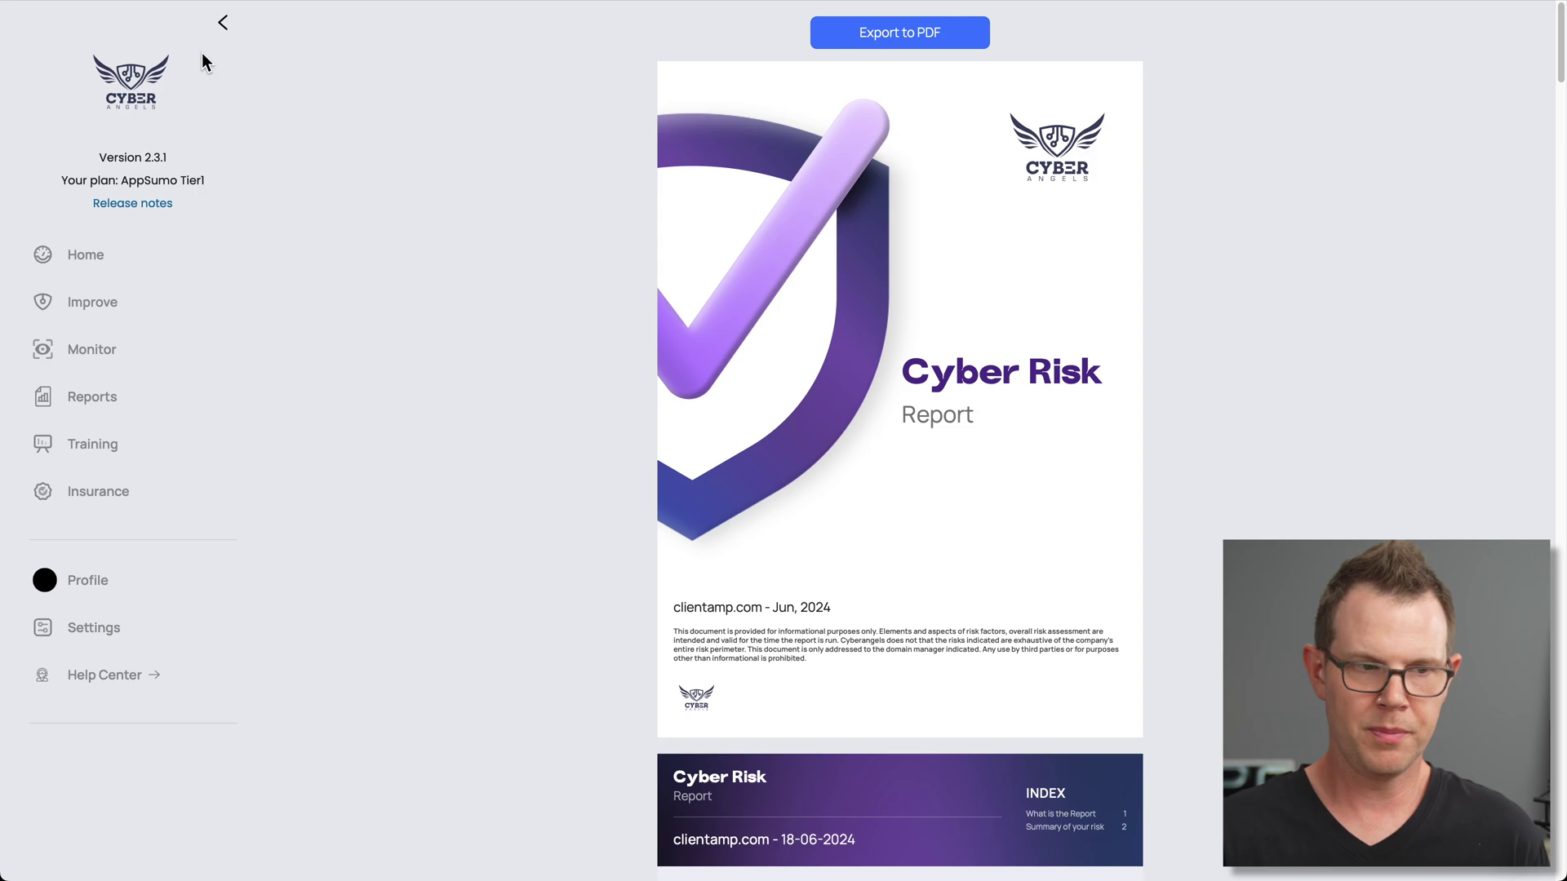
# Expand clientamp.com on the Monitor page to confirm it is up to date with a security certificate
pyautogui.click(92, 352)
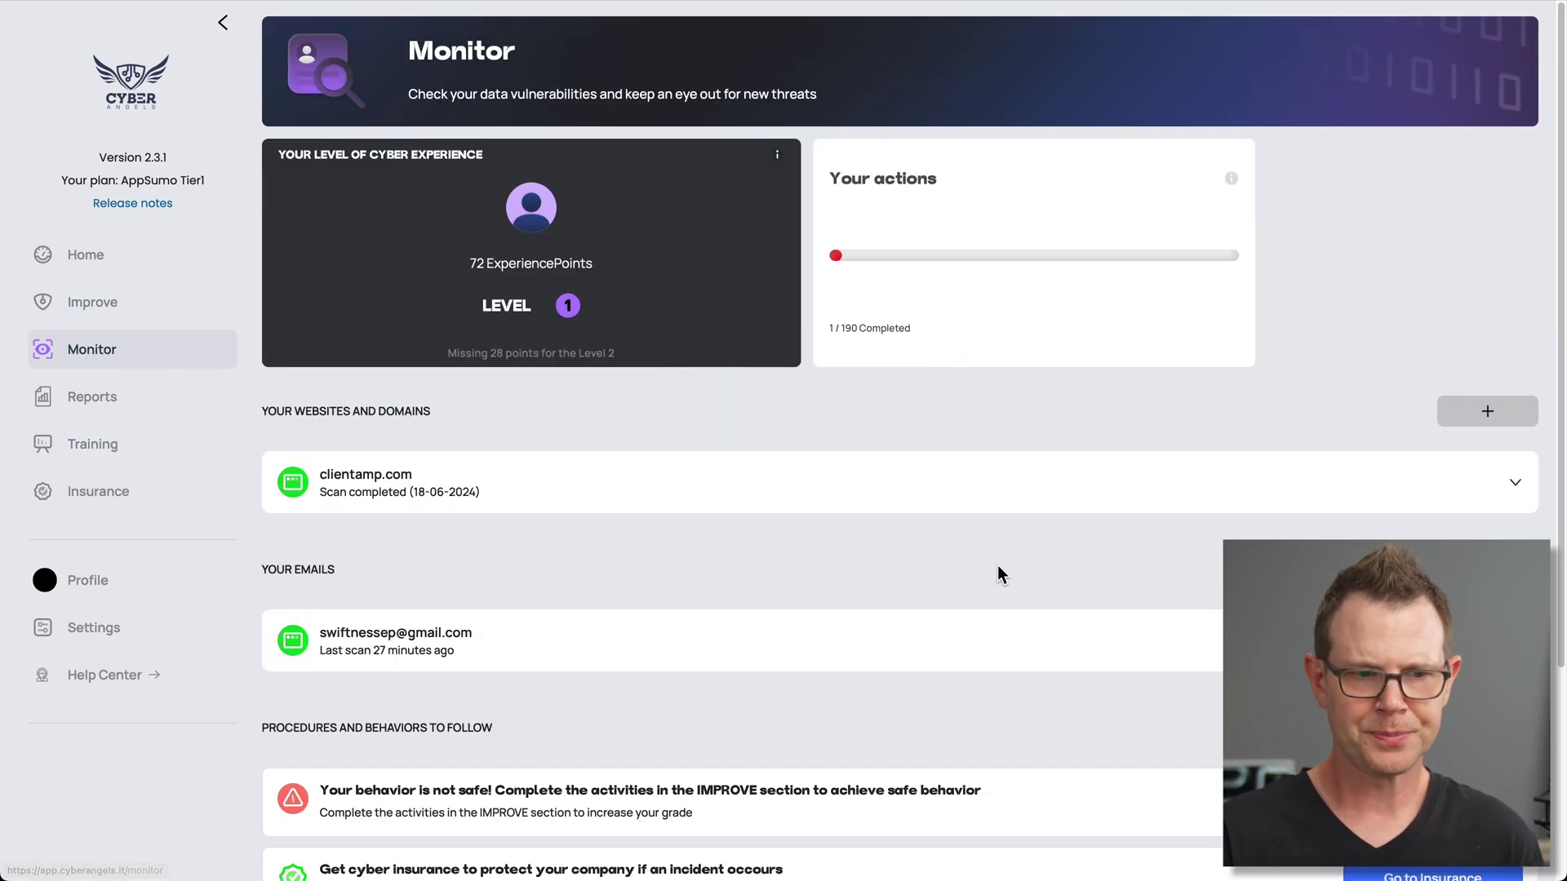
pyautogui.scroll(-1, 1256, 510)
pyautogui.click(1513, 451)
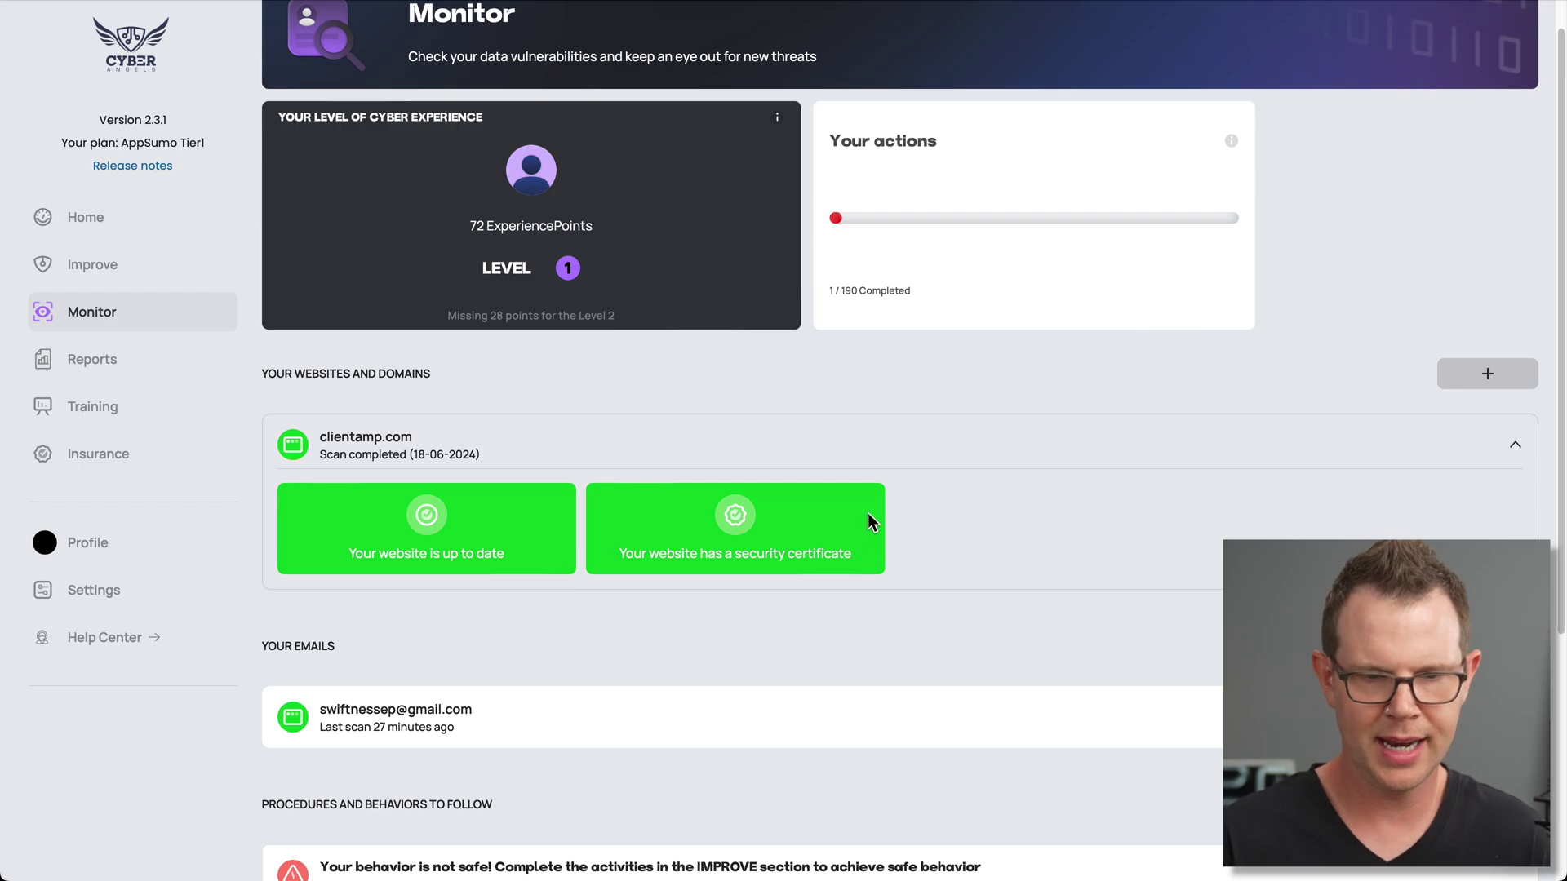
pyautogui.scroll(-2, 836, 512)
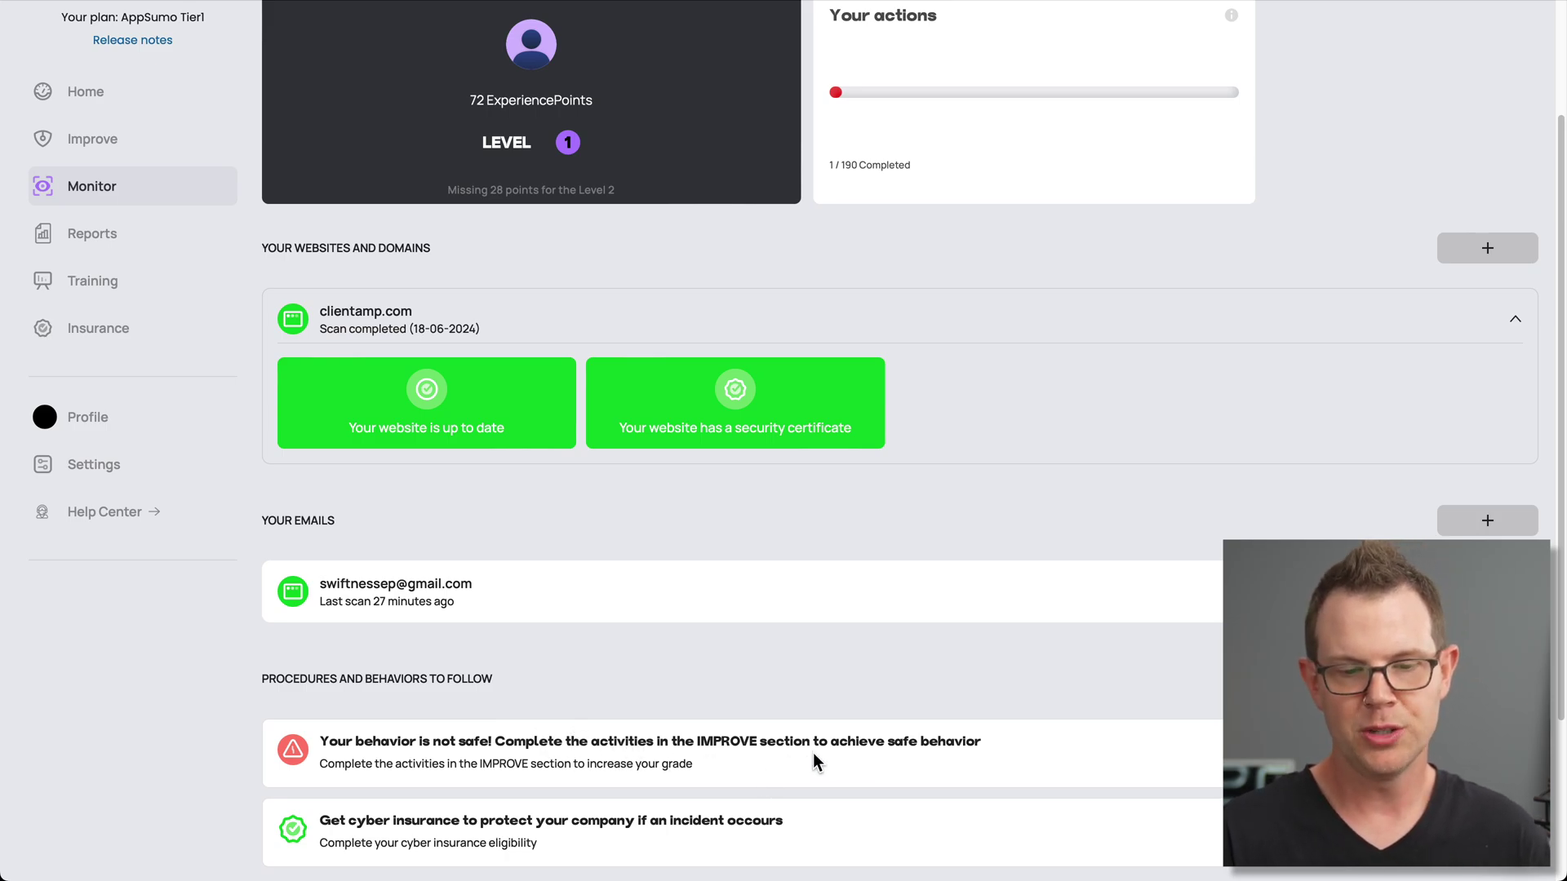
pyautogui.scroll(2, 752, 674)
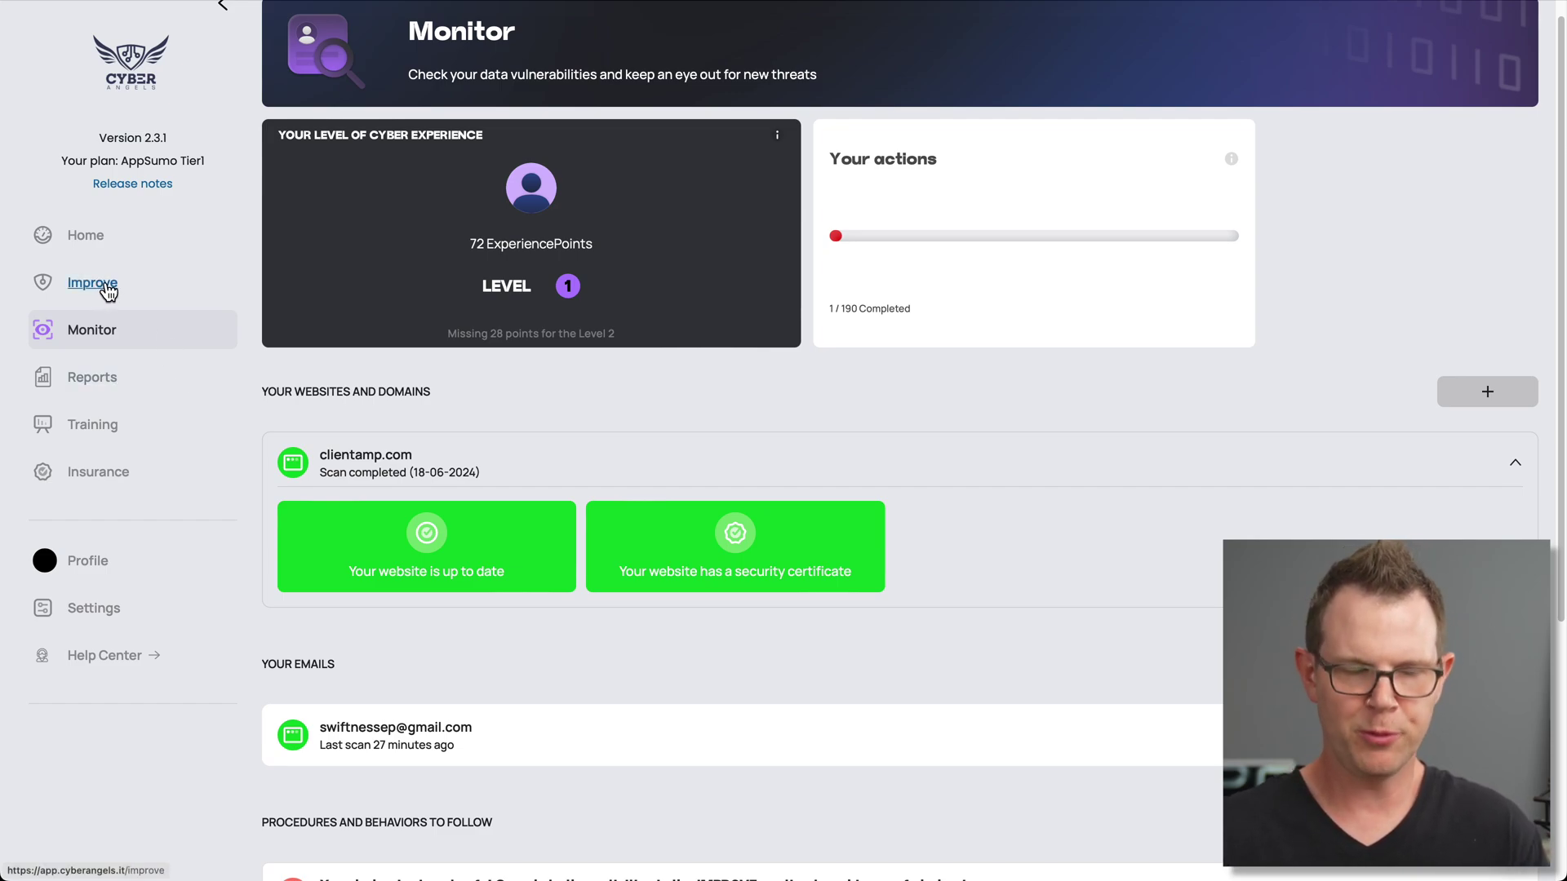
# Return home, scroll the dashboard, then open the Improve list of suggested actions
pyautogui.click(85, 236)
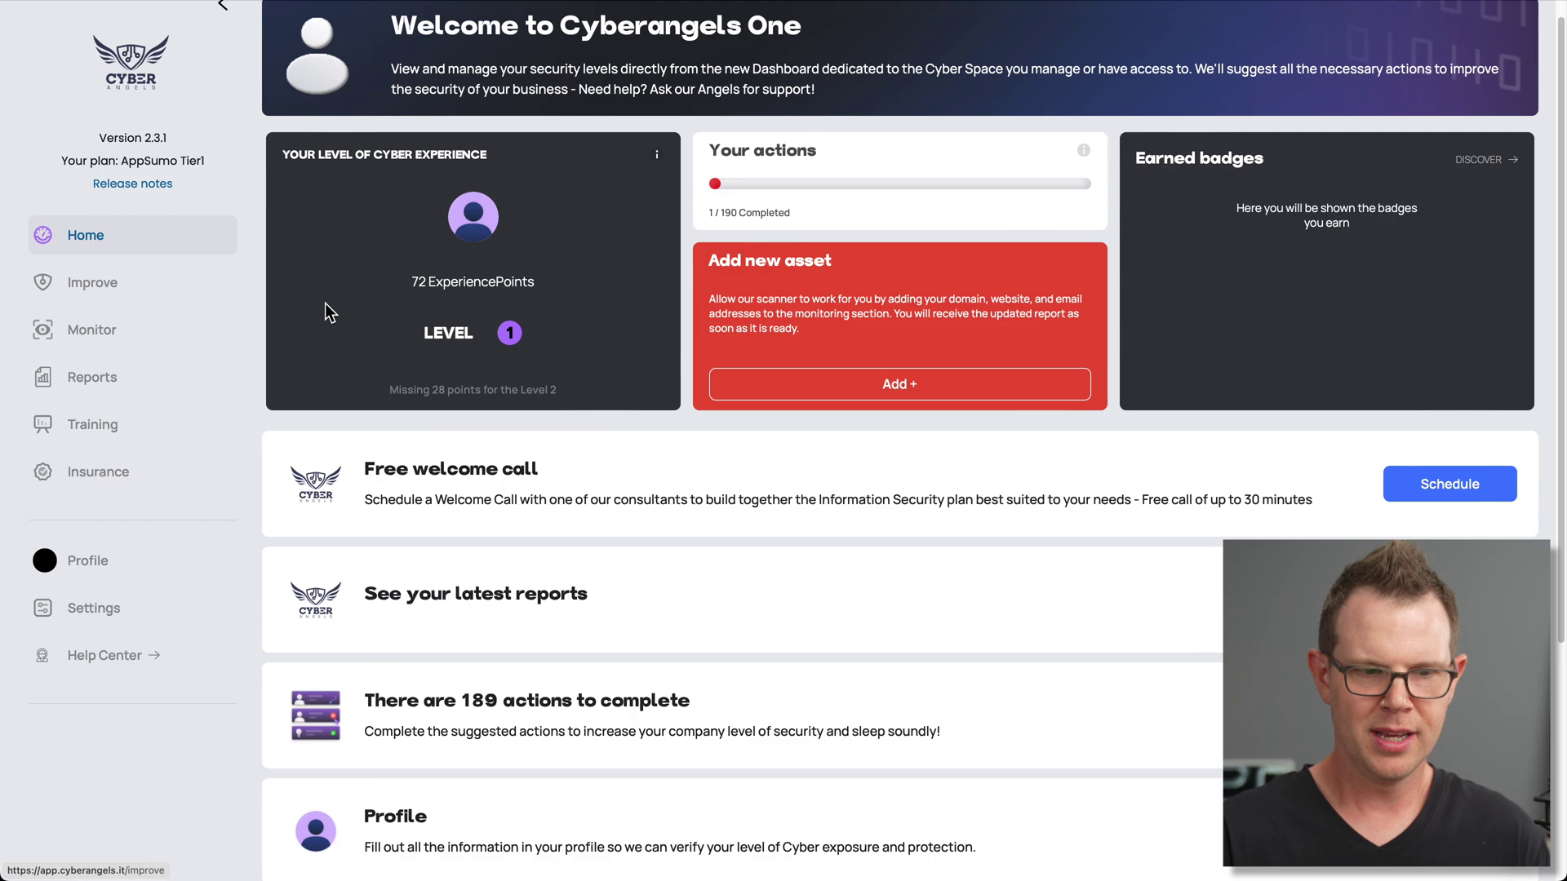
pyautogui.scroll(-1, 613, 685)
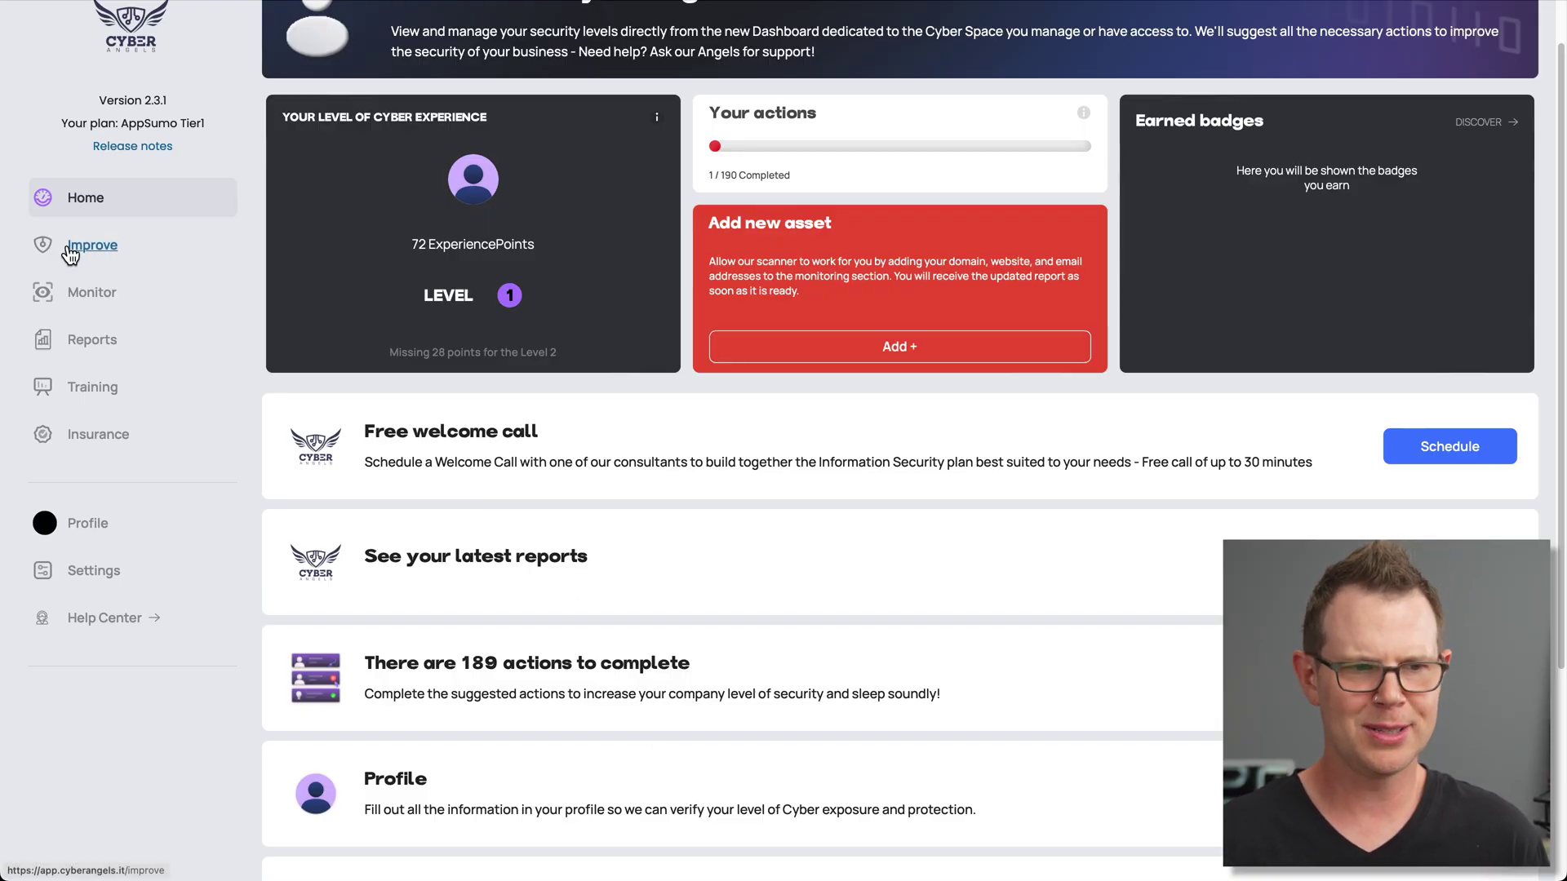
pyautogui.click(72, 253)
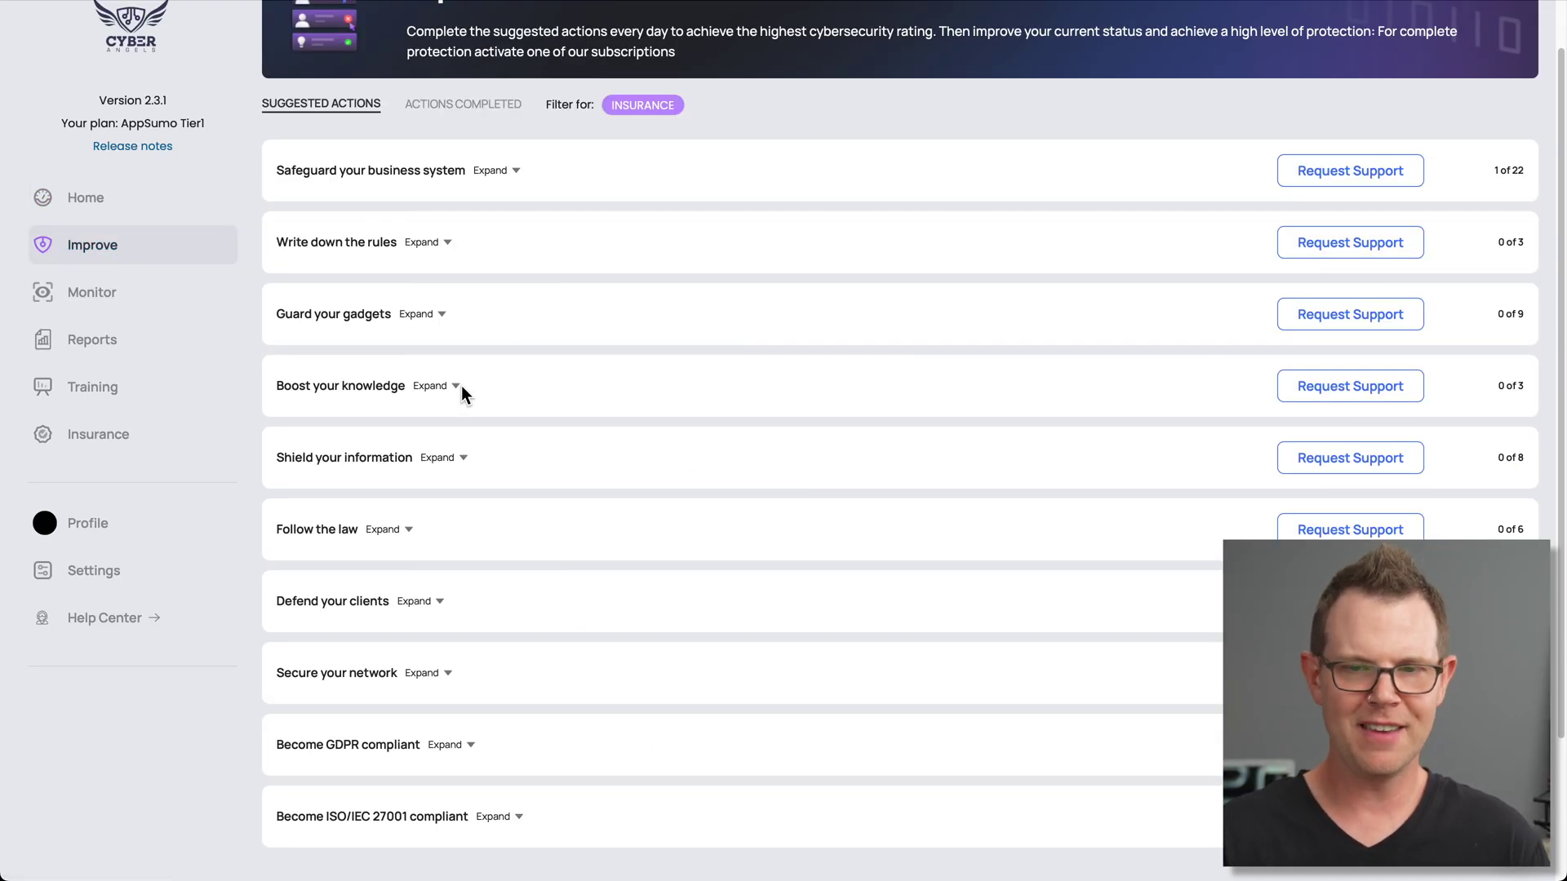
# Expand Safeguard your business system, scroll through its tasks, and request a support session
pyautogui.scroll(-2, 481, 271)
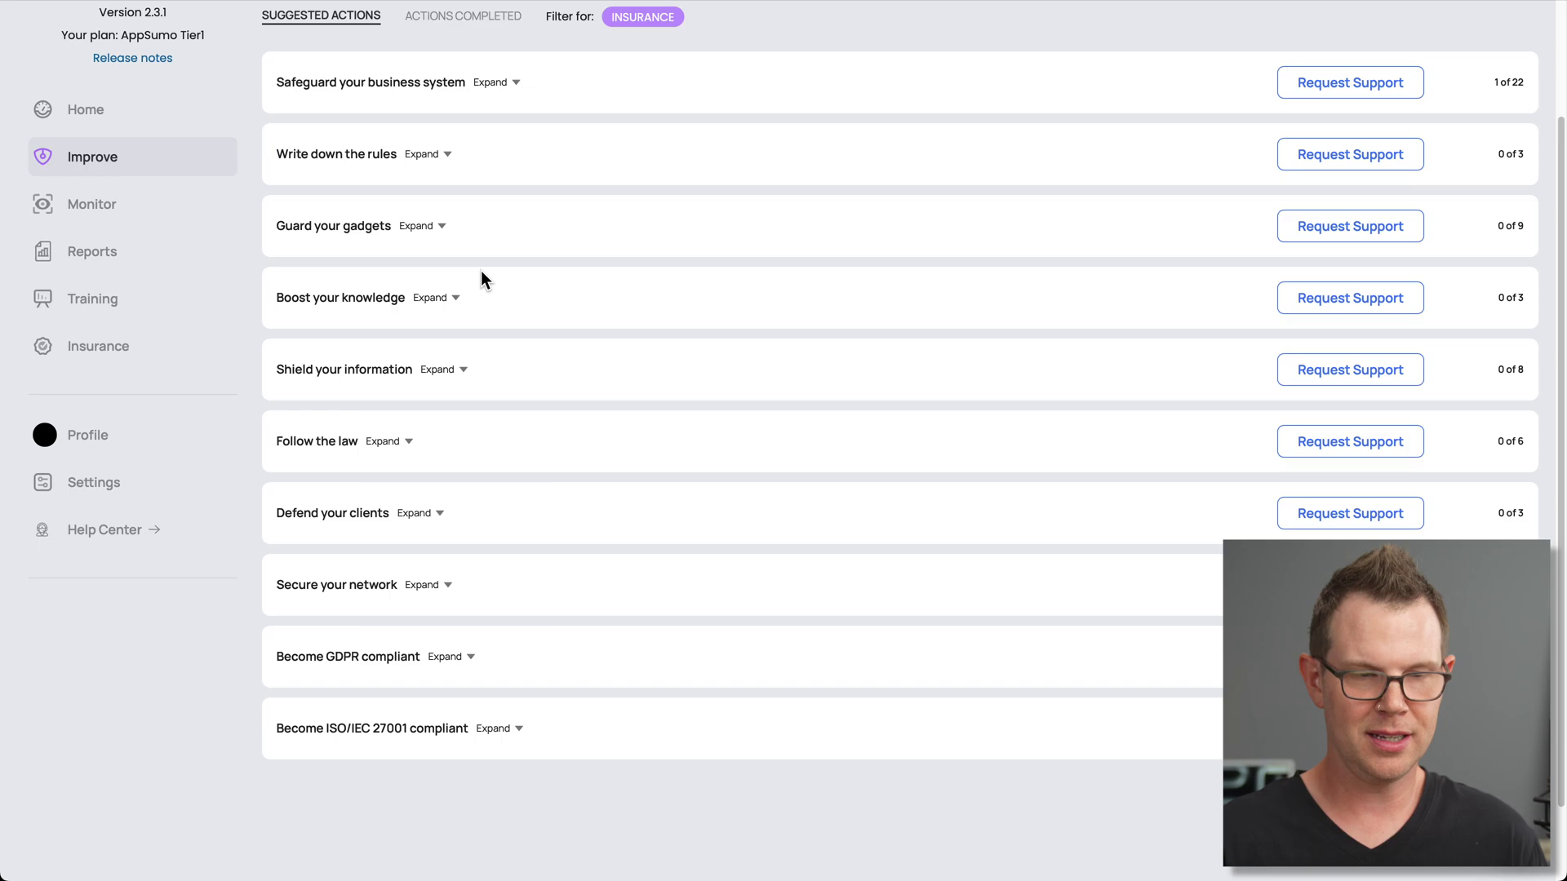
pyautogui.click(497, 119)
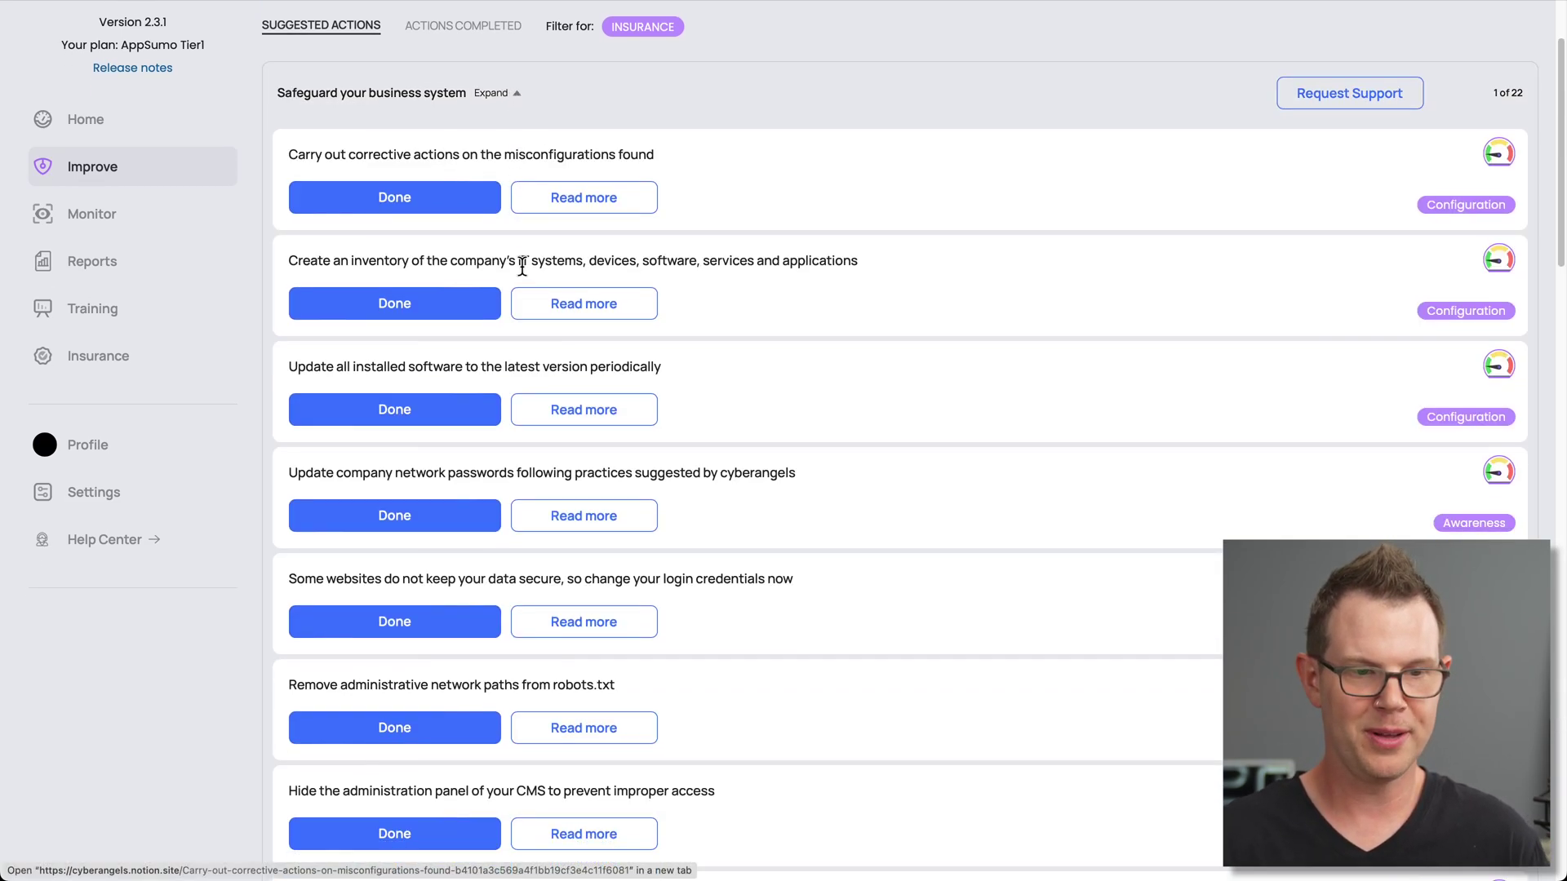
pyautogui.scroll(-10, 522, 276)
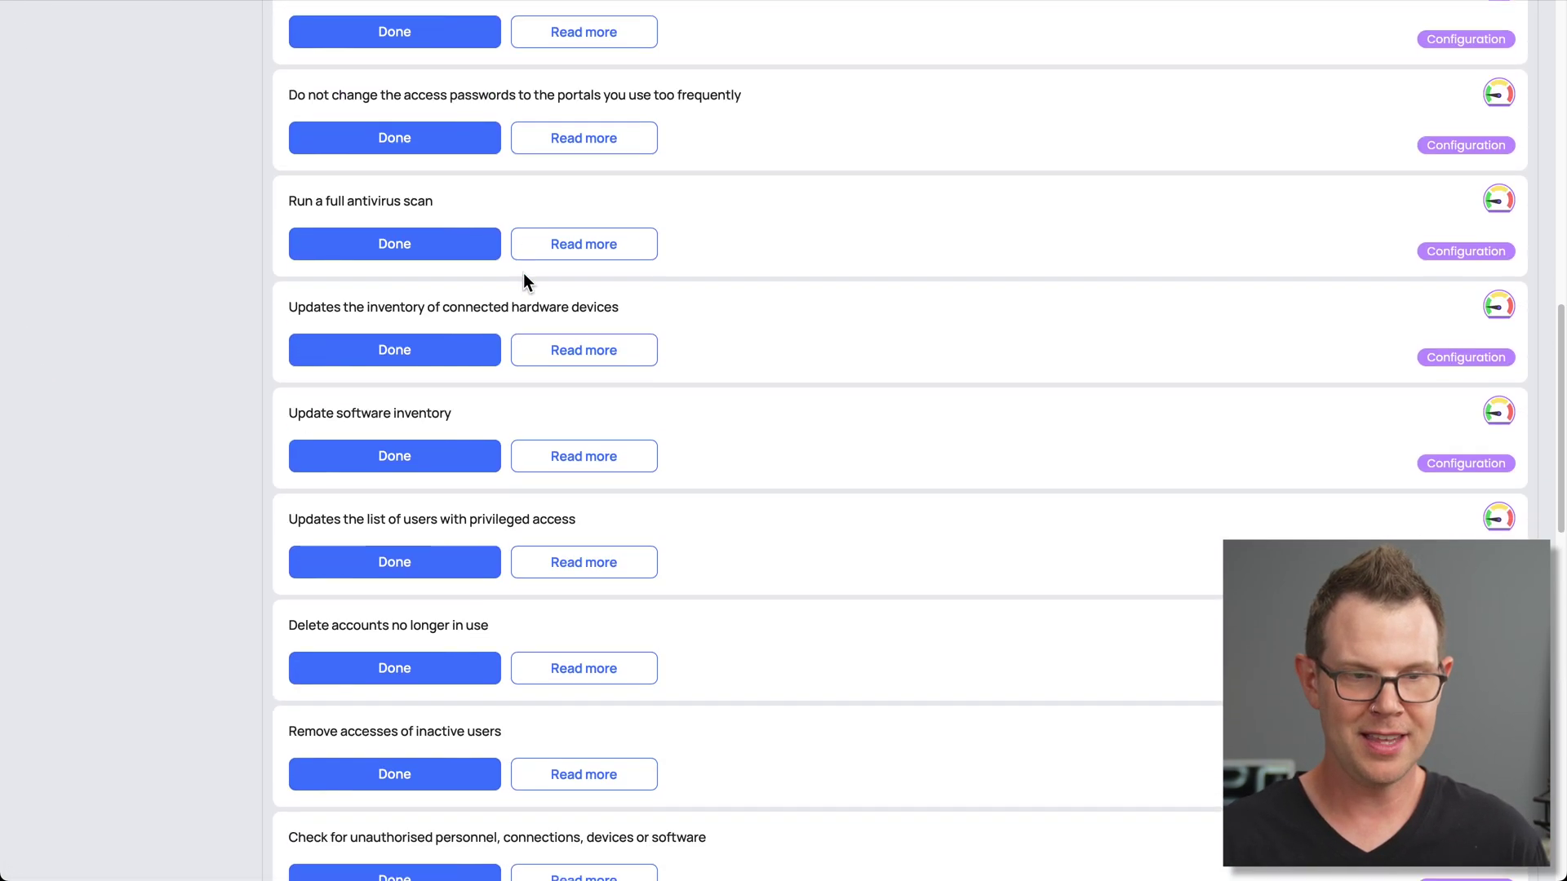
pyautogui.scroll(10, 522, 272)
pyautogui.scroll(3, 490, 270)
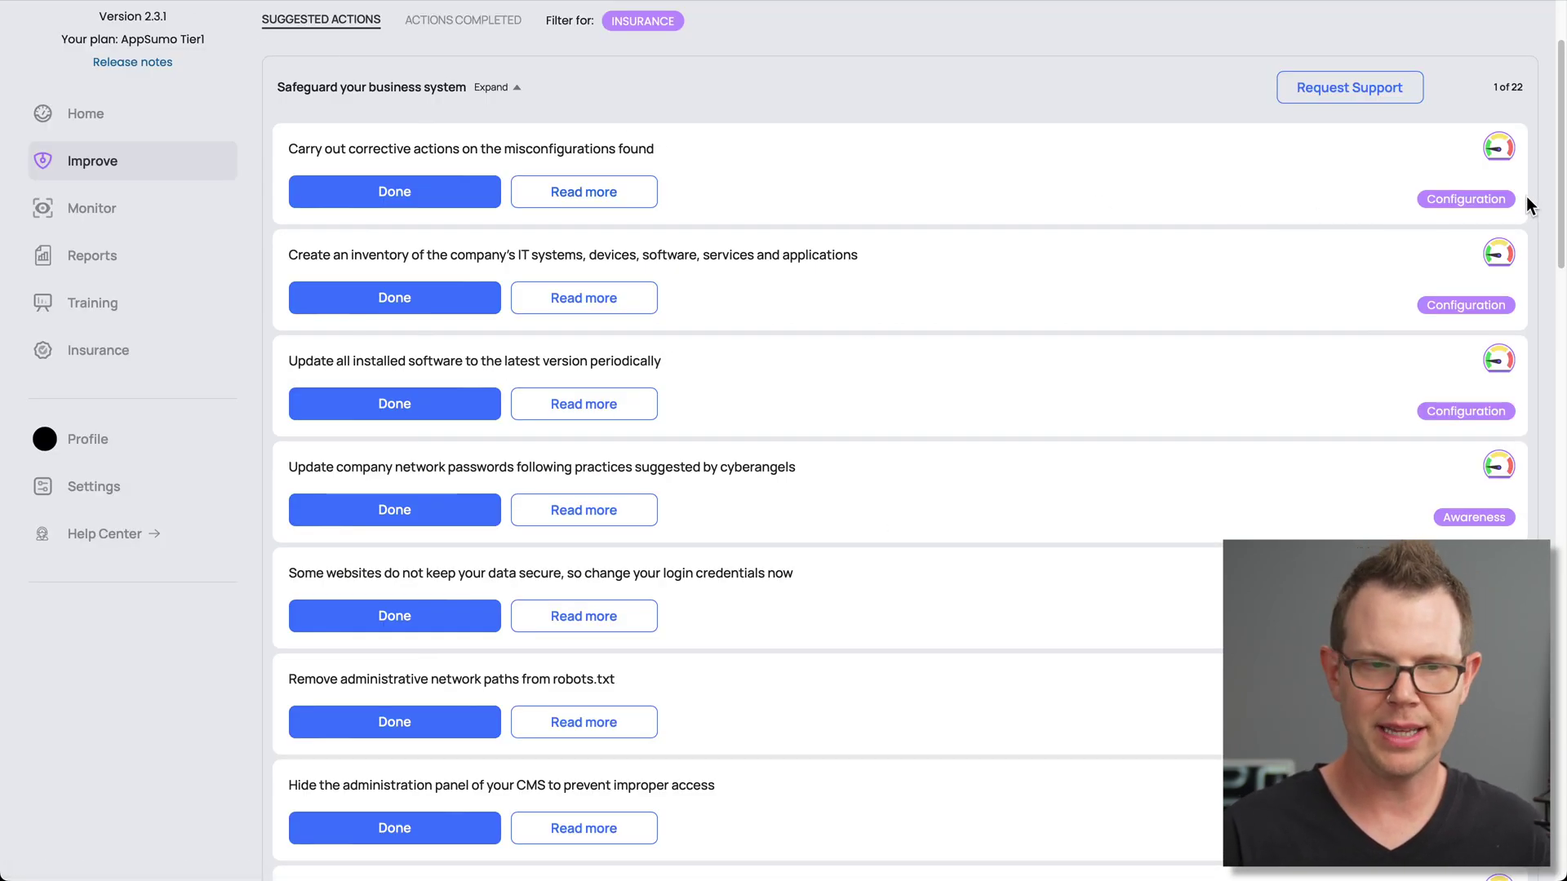
pyautogui.scroll(1, 993, 252)
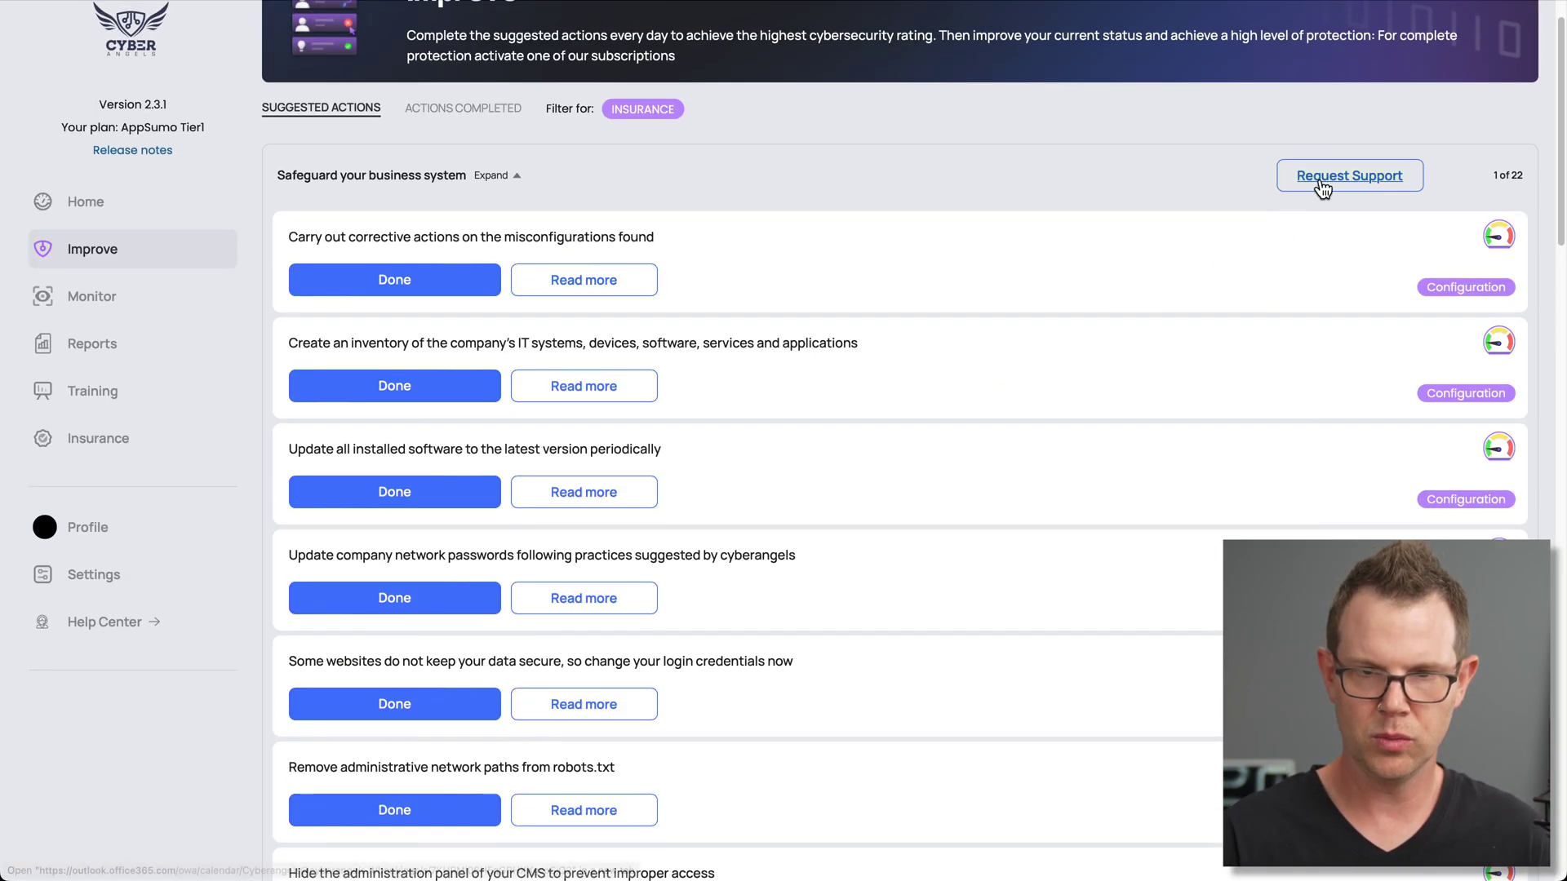
pyautogui.click(1323, 187)
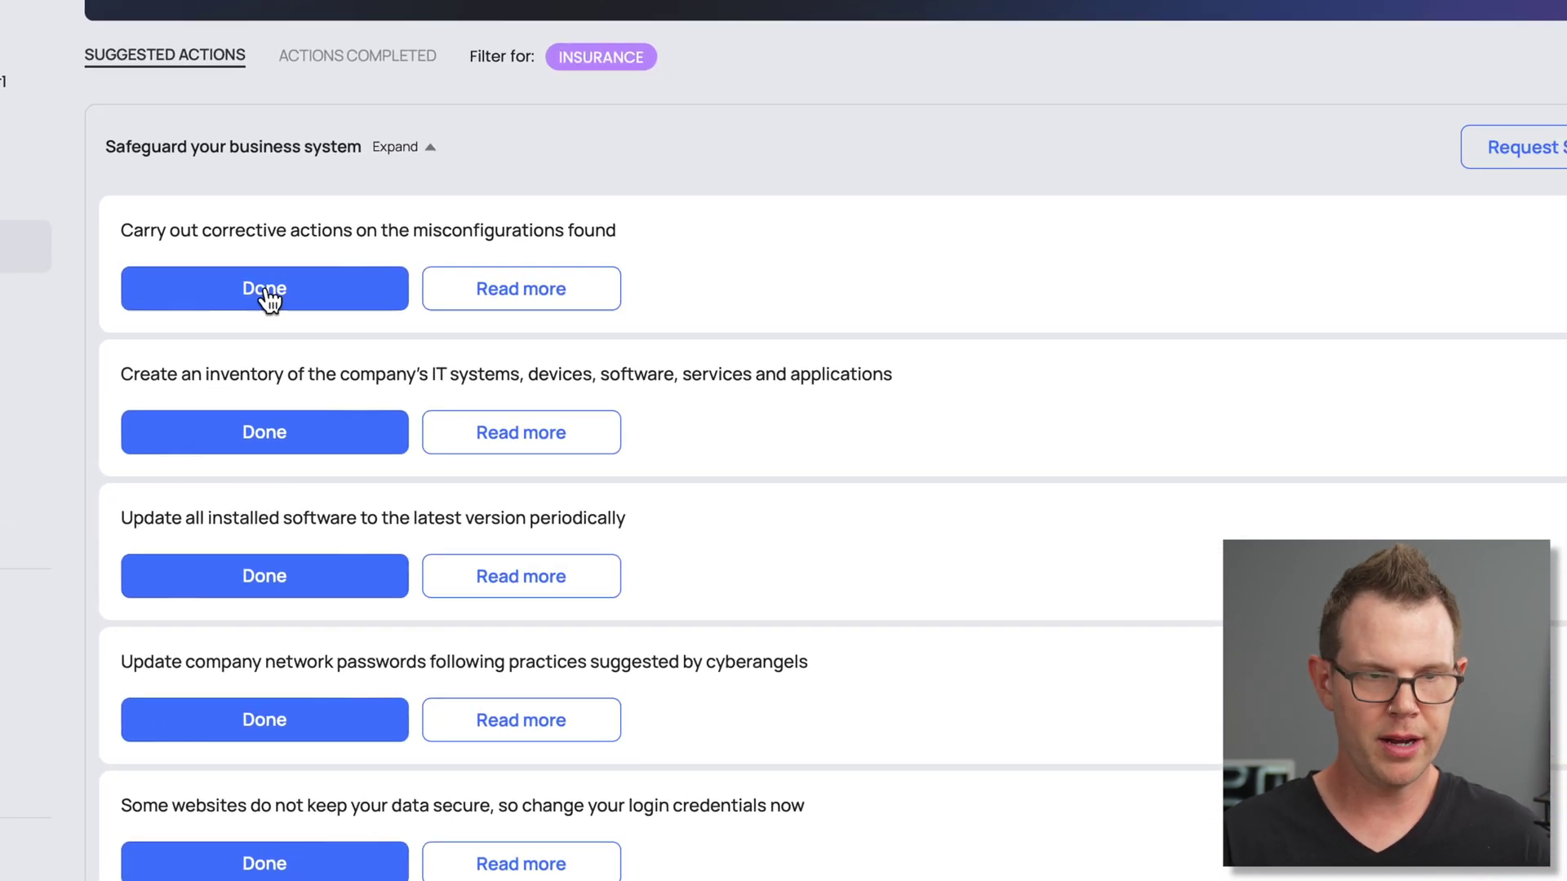
# Mark the misconfiguration fixes, software update, IT inventory and network passwords tasks as done
pyautogui.click(393, 286)
pyautogui.click(746, 220)
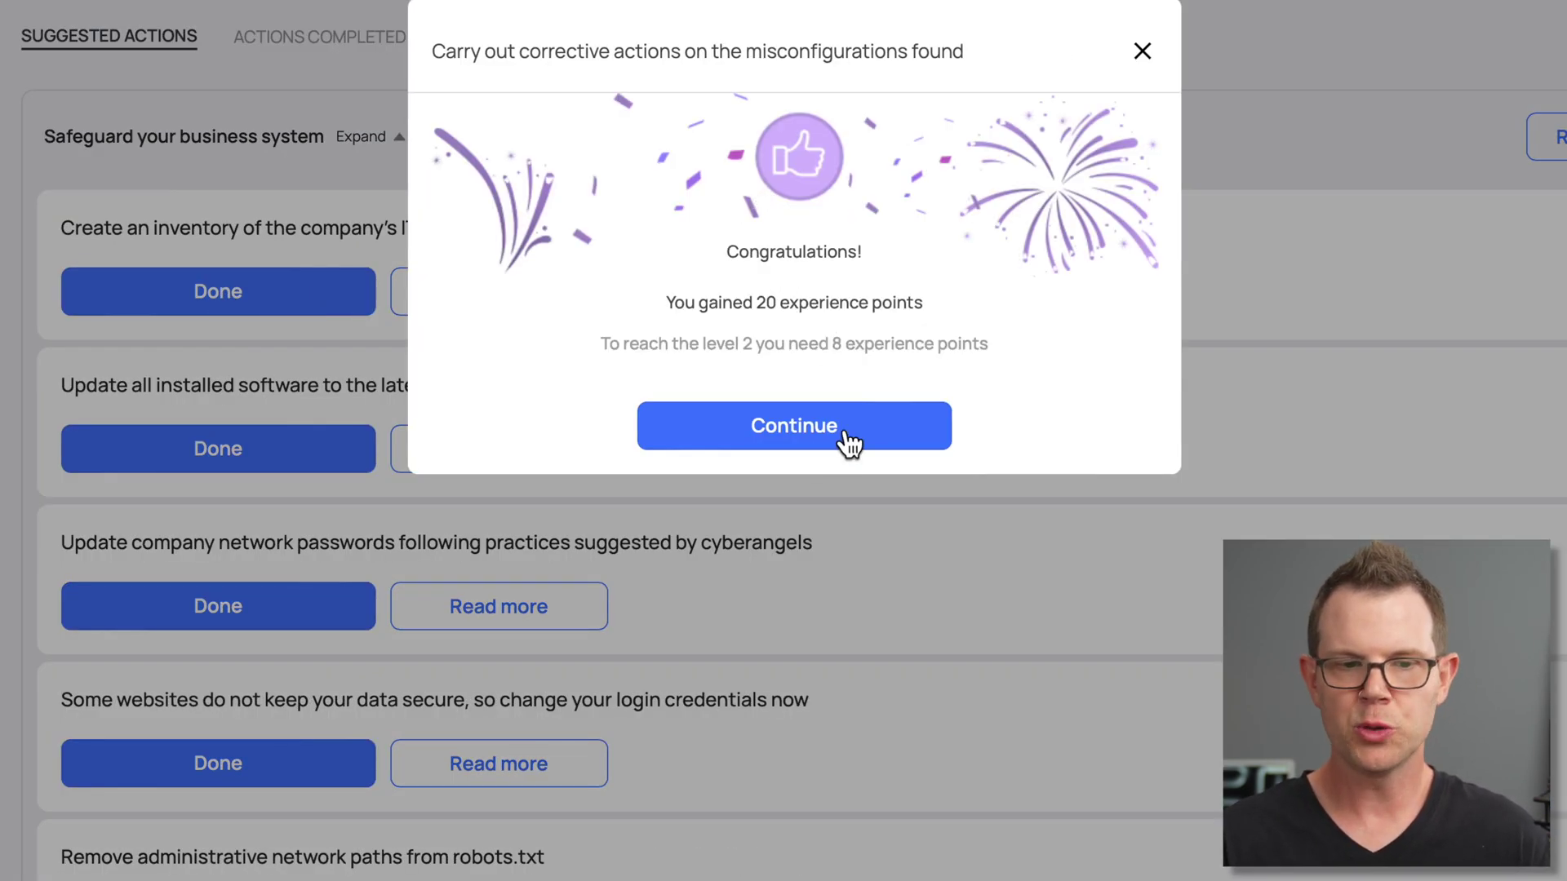
pyautogui.click(843, 427)
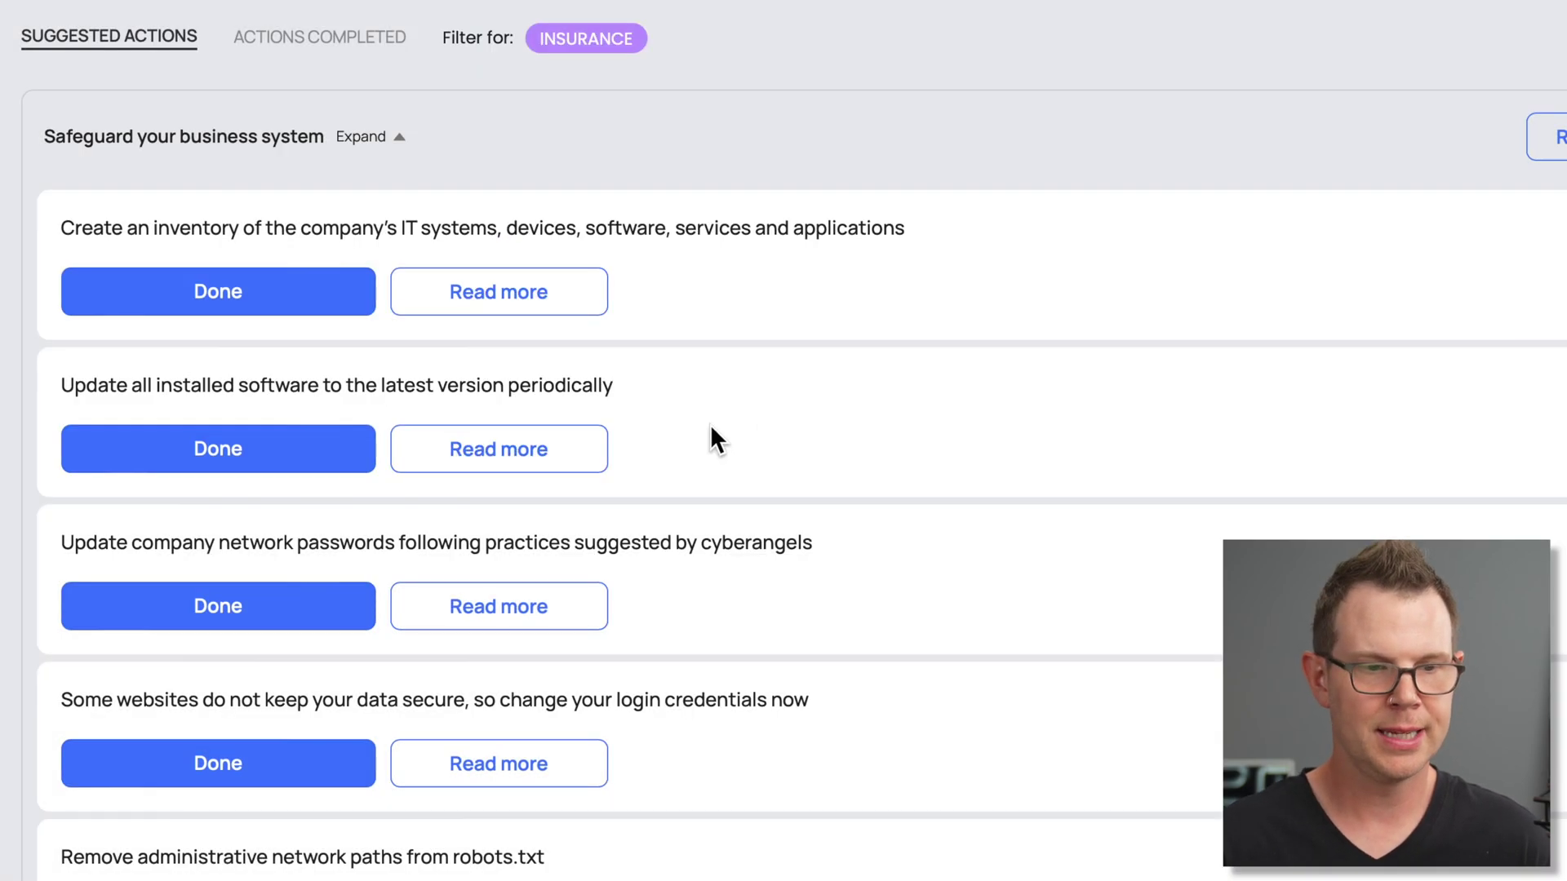
pyautogui.click(282, 457)
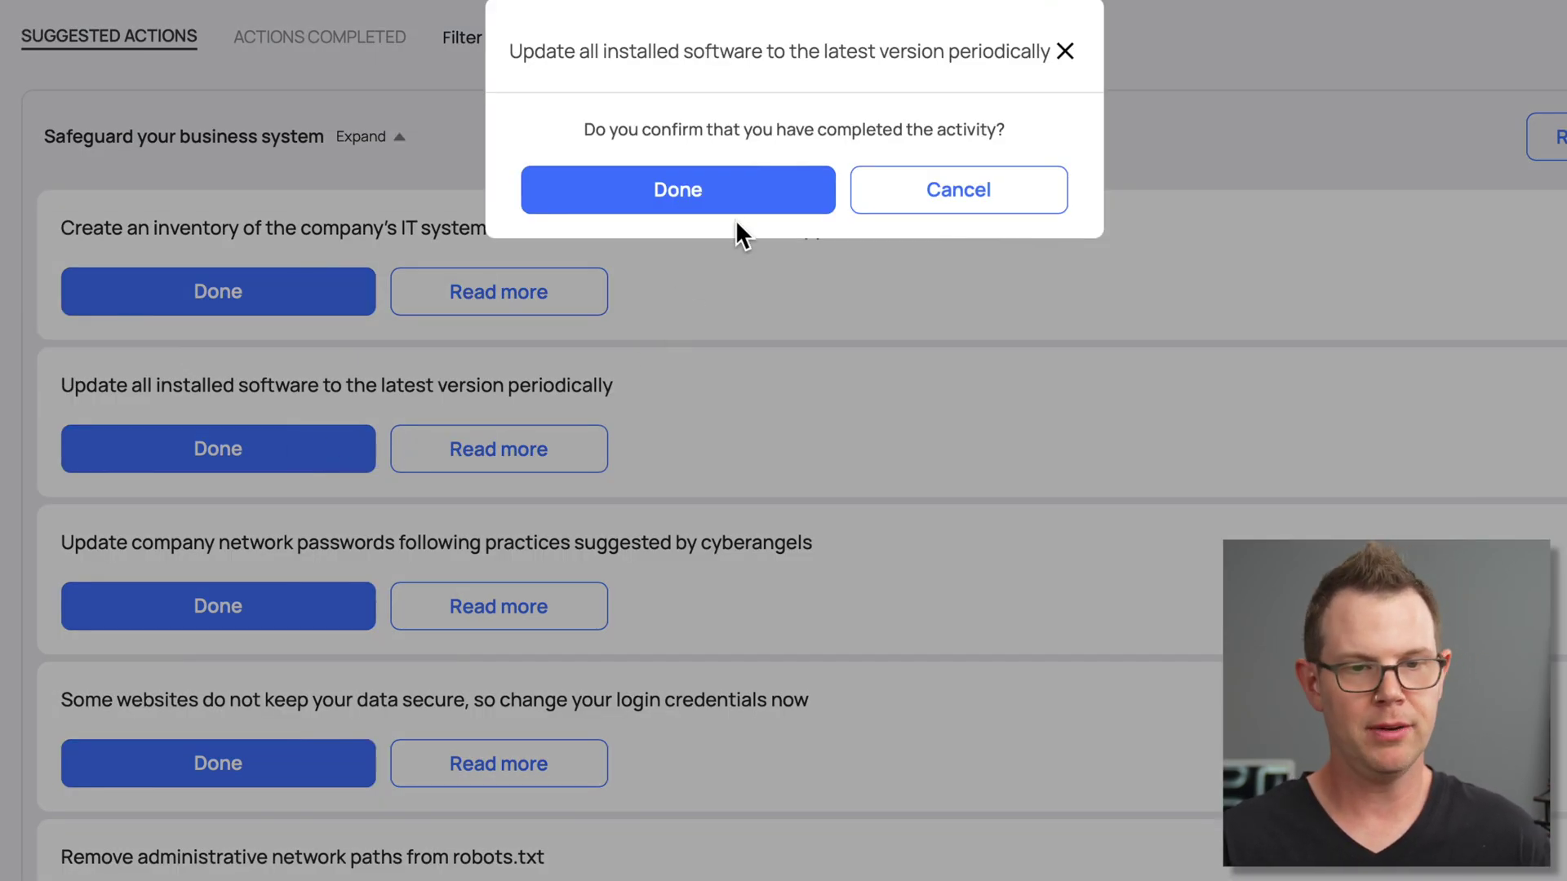
pyautogui.click(745, 197)
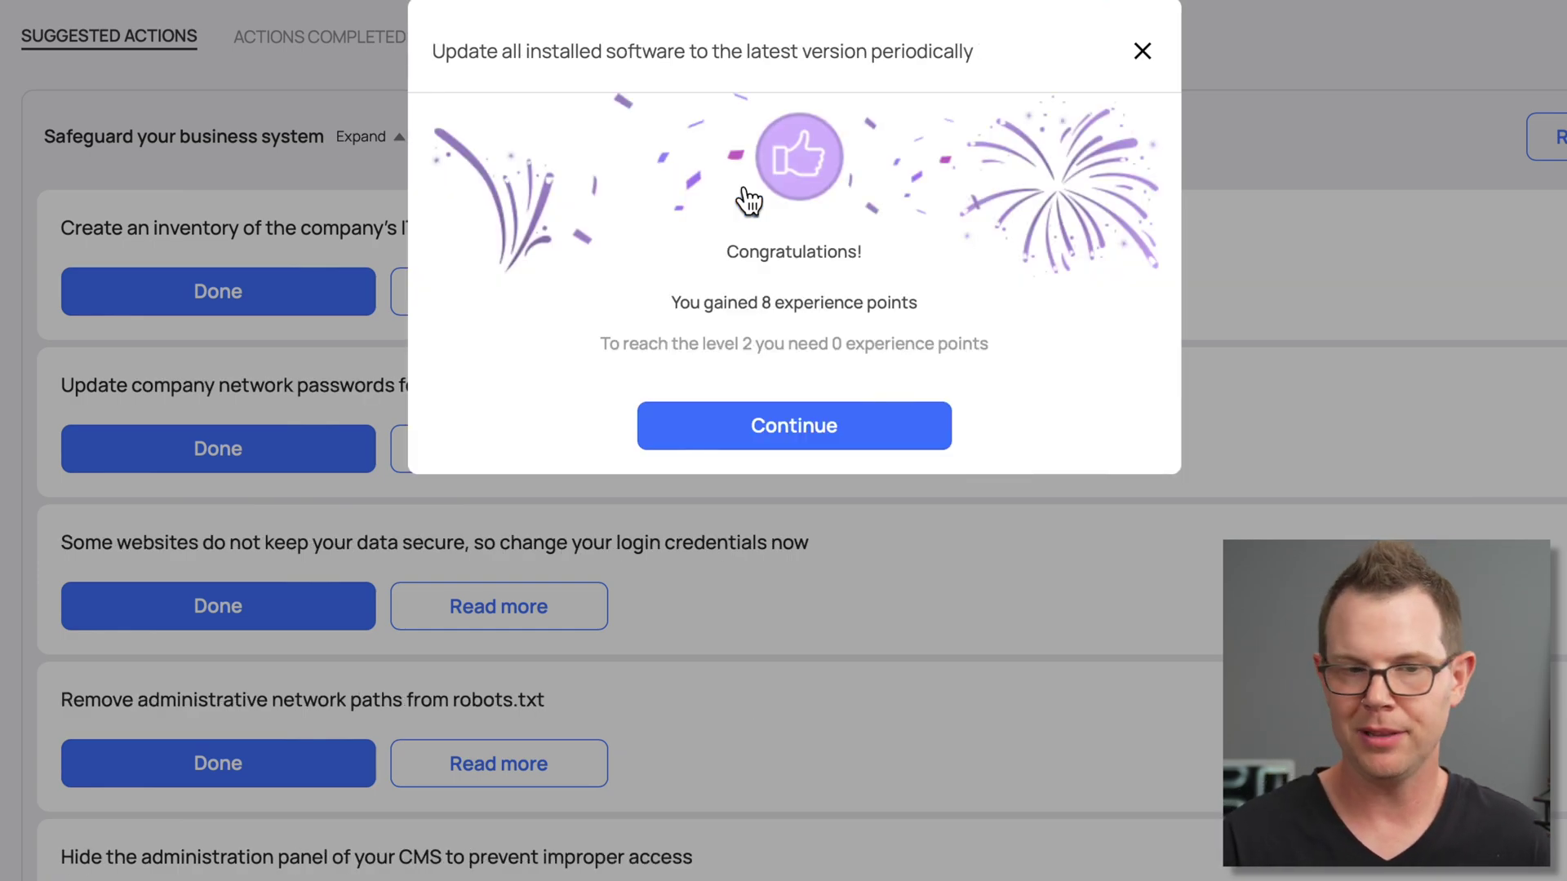
pyautogui.click(884, 447)
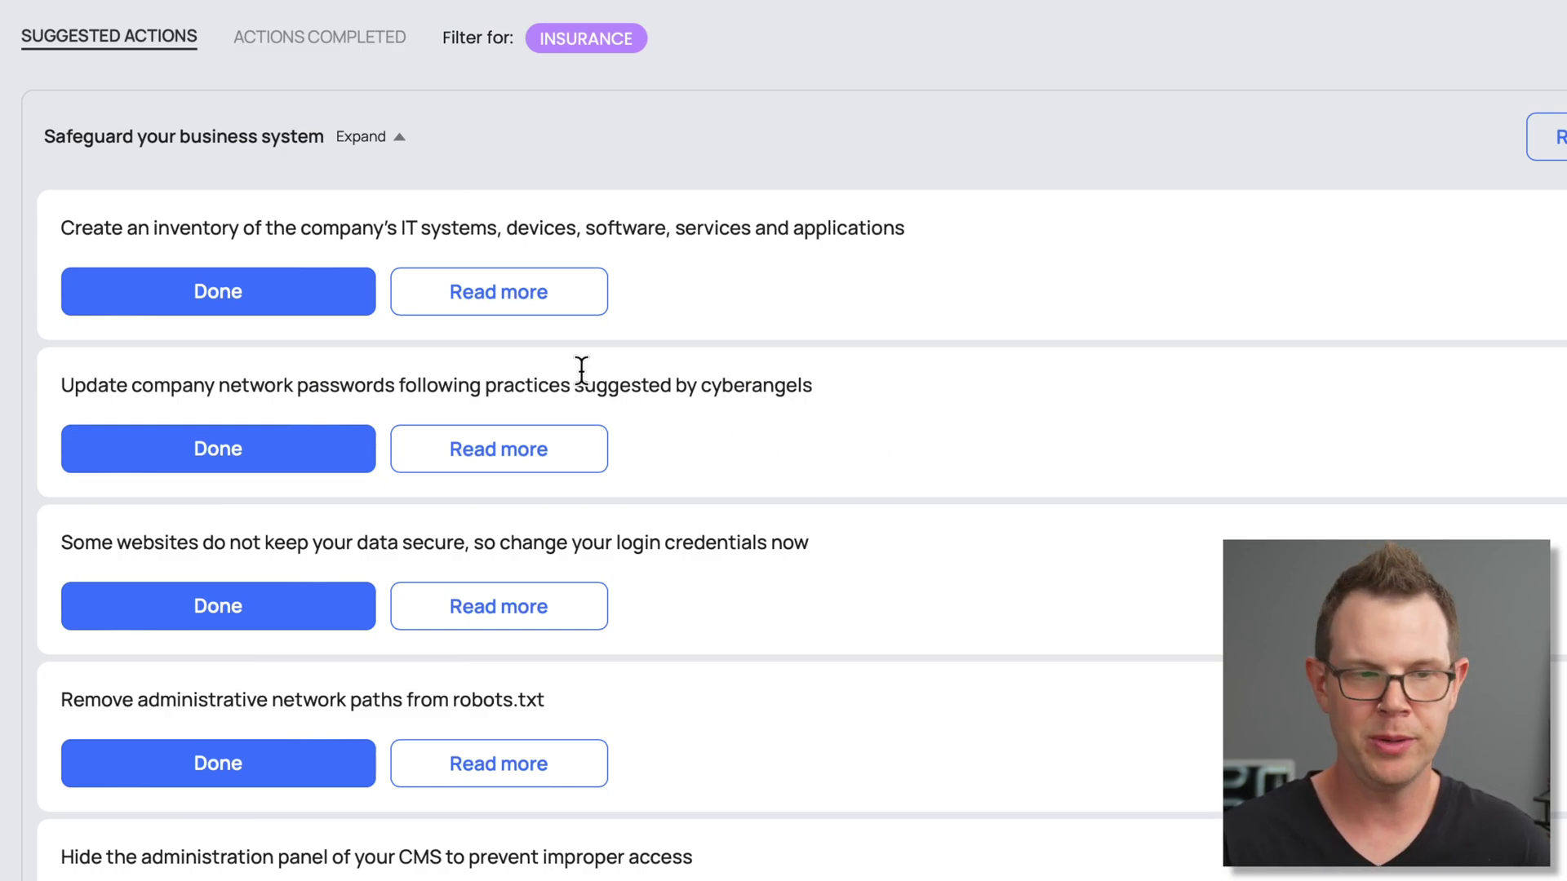
pyautogui.click(277, 294)
pyautogui.click(752, 194)
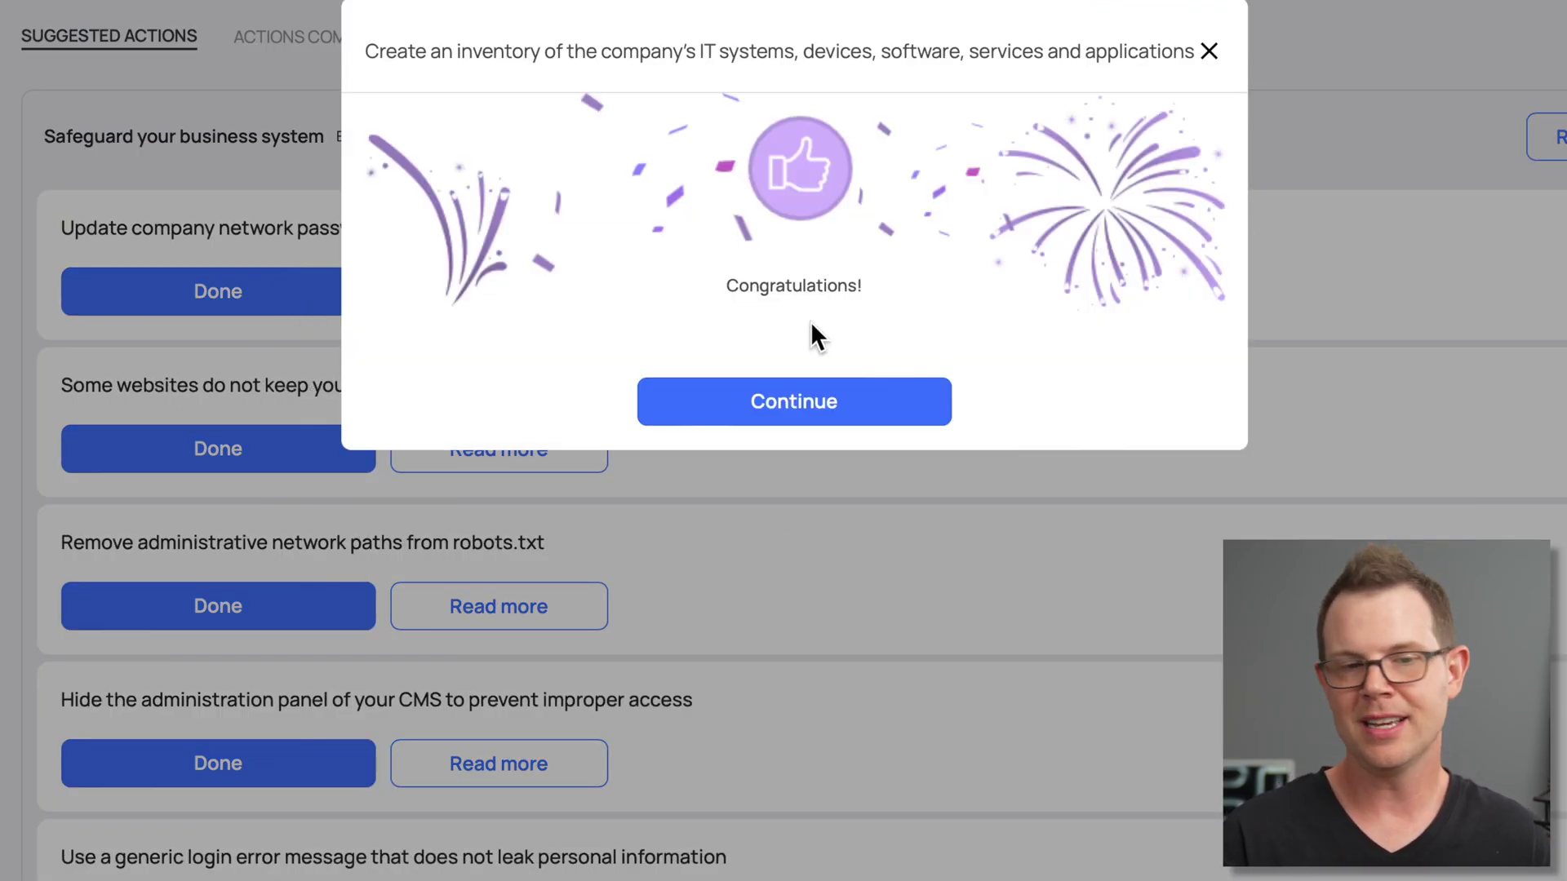
pyautogui.click(832, 393)
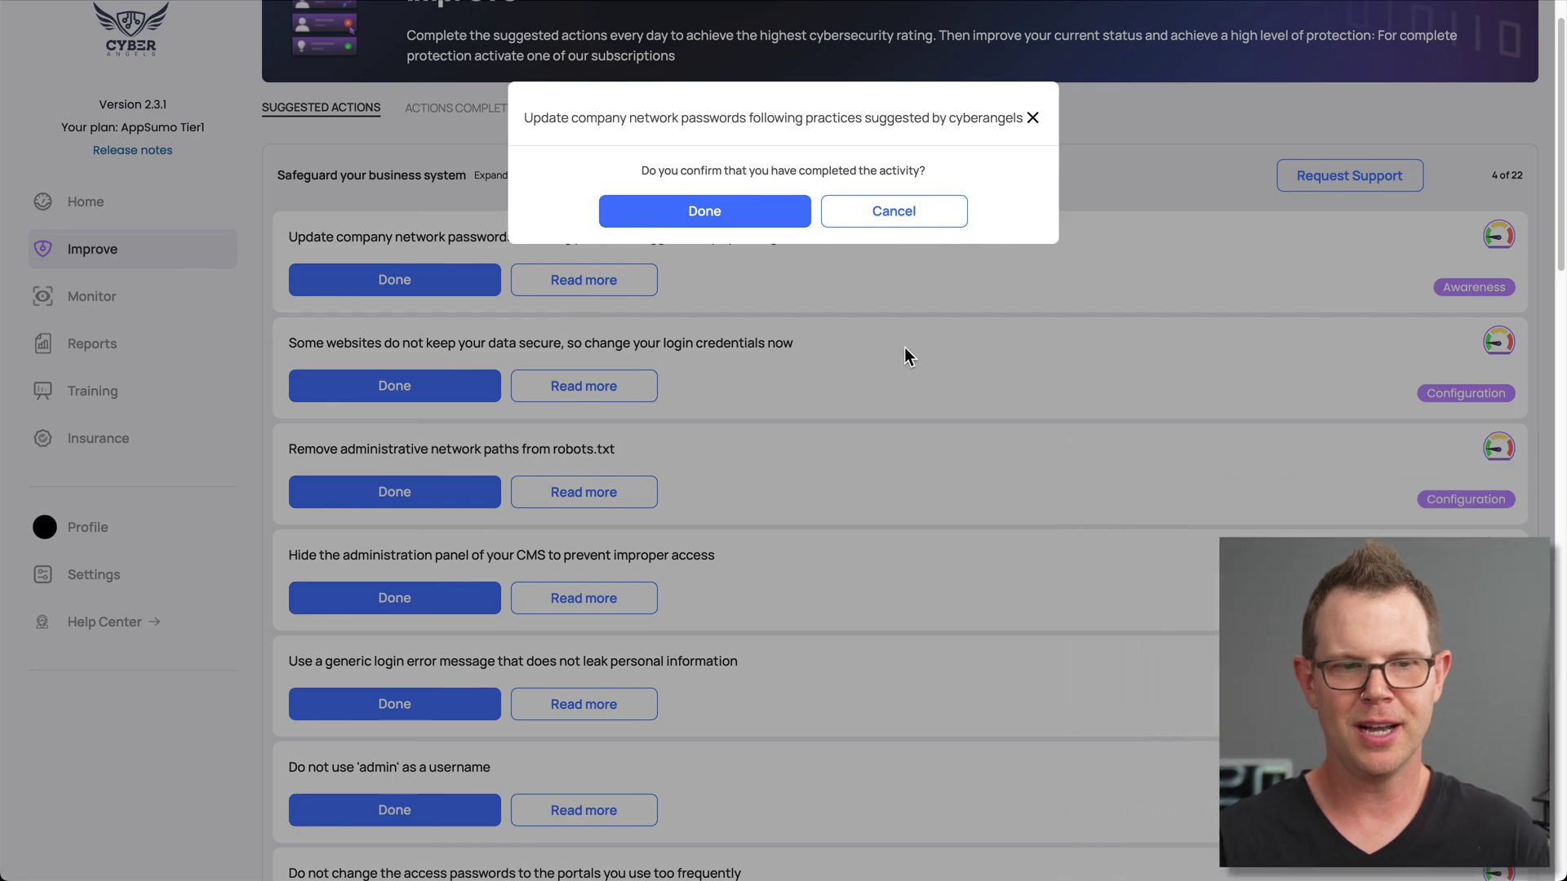
pyautogui.click(765, 212)
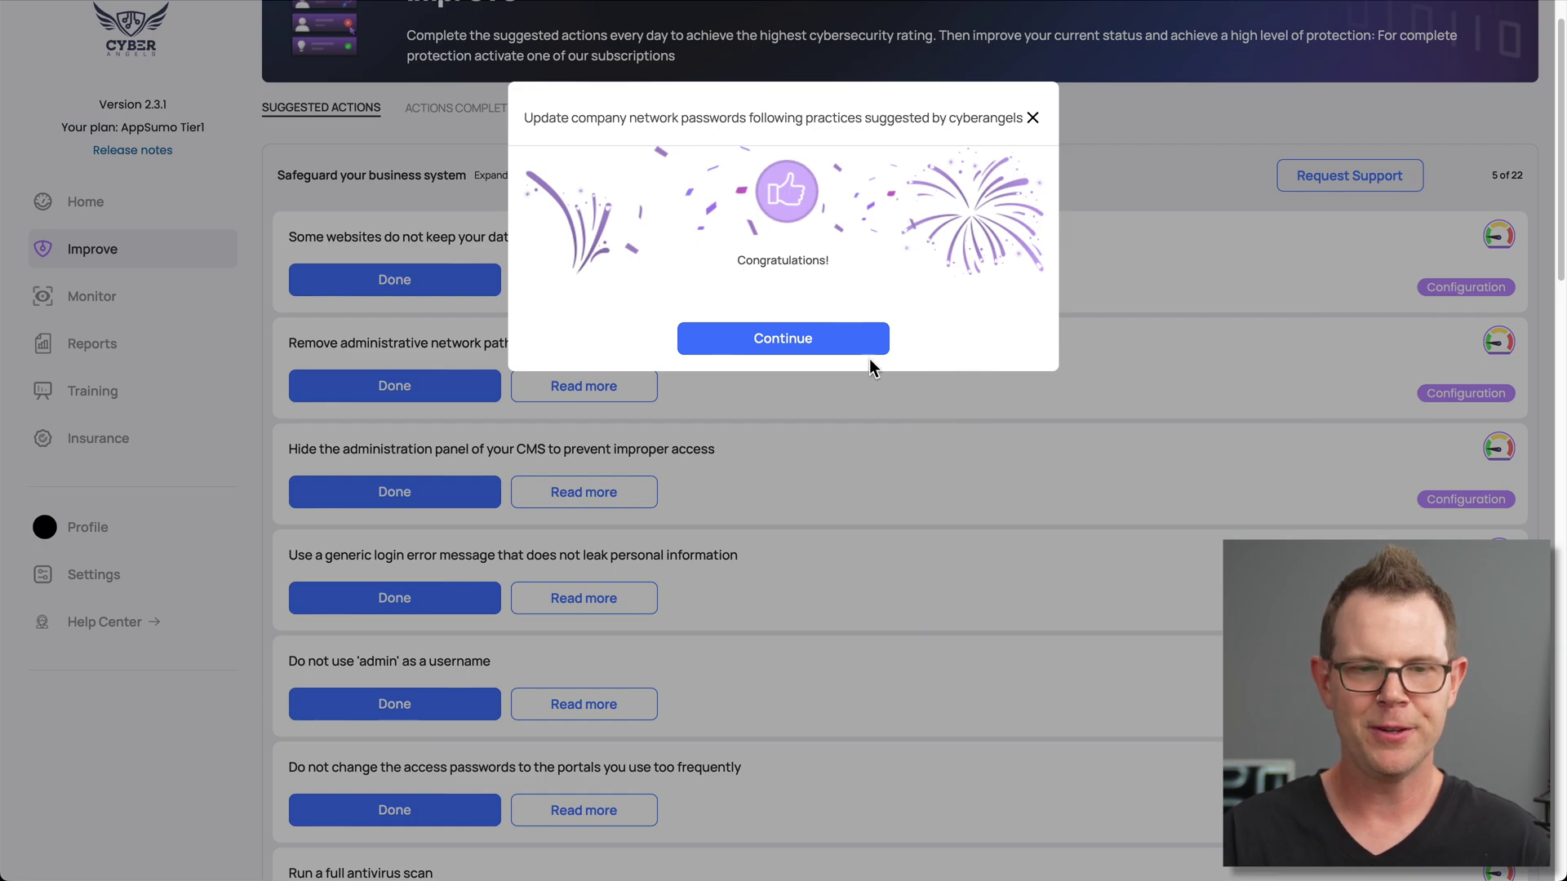
pyautogui.click(796, 338)
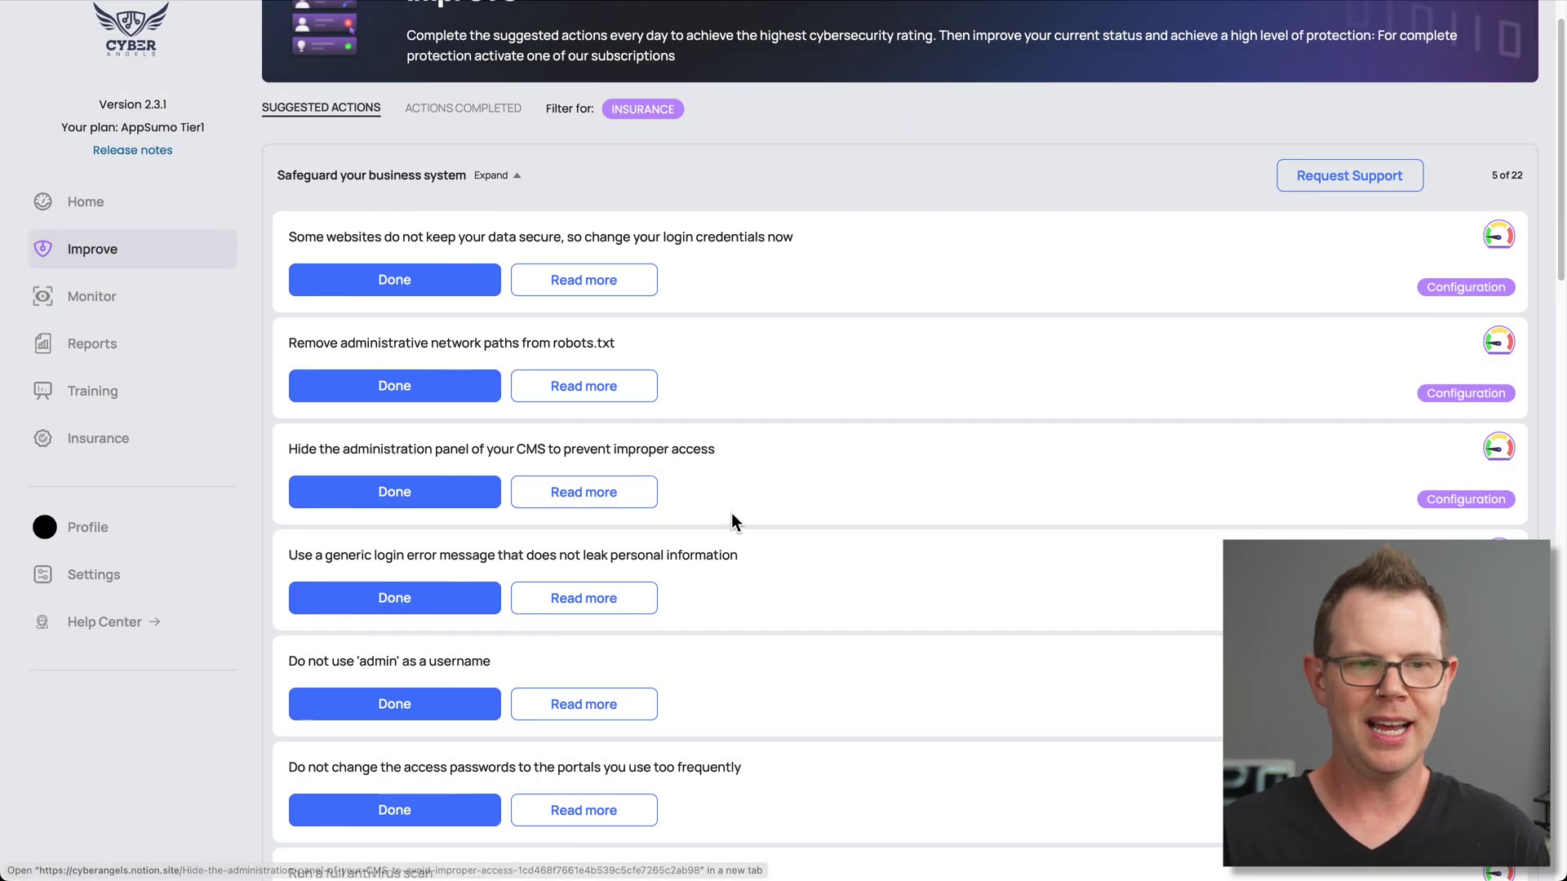
# Look over the Monitor overview of assets, then return to the suggested security actions
pyautogui.click(98, 302)
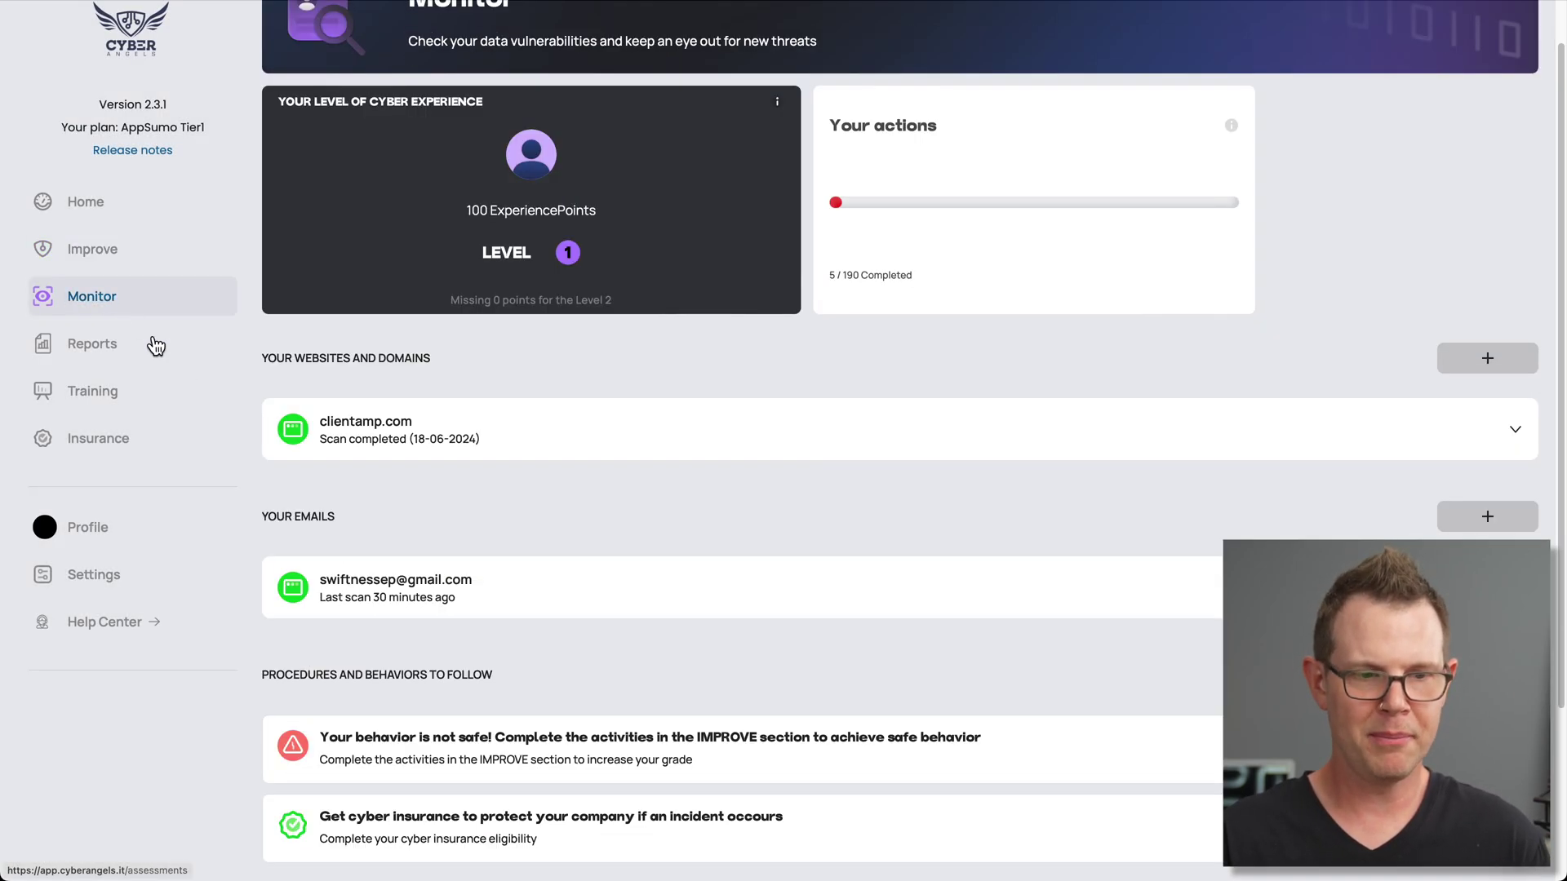
pyautogui.scroll(-2, 551, 580)
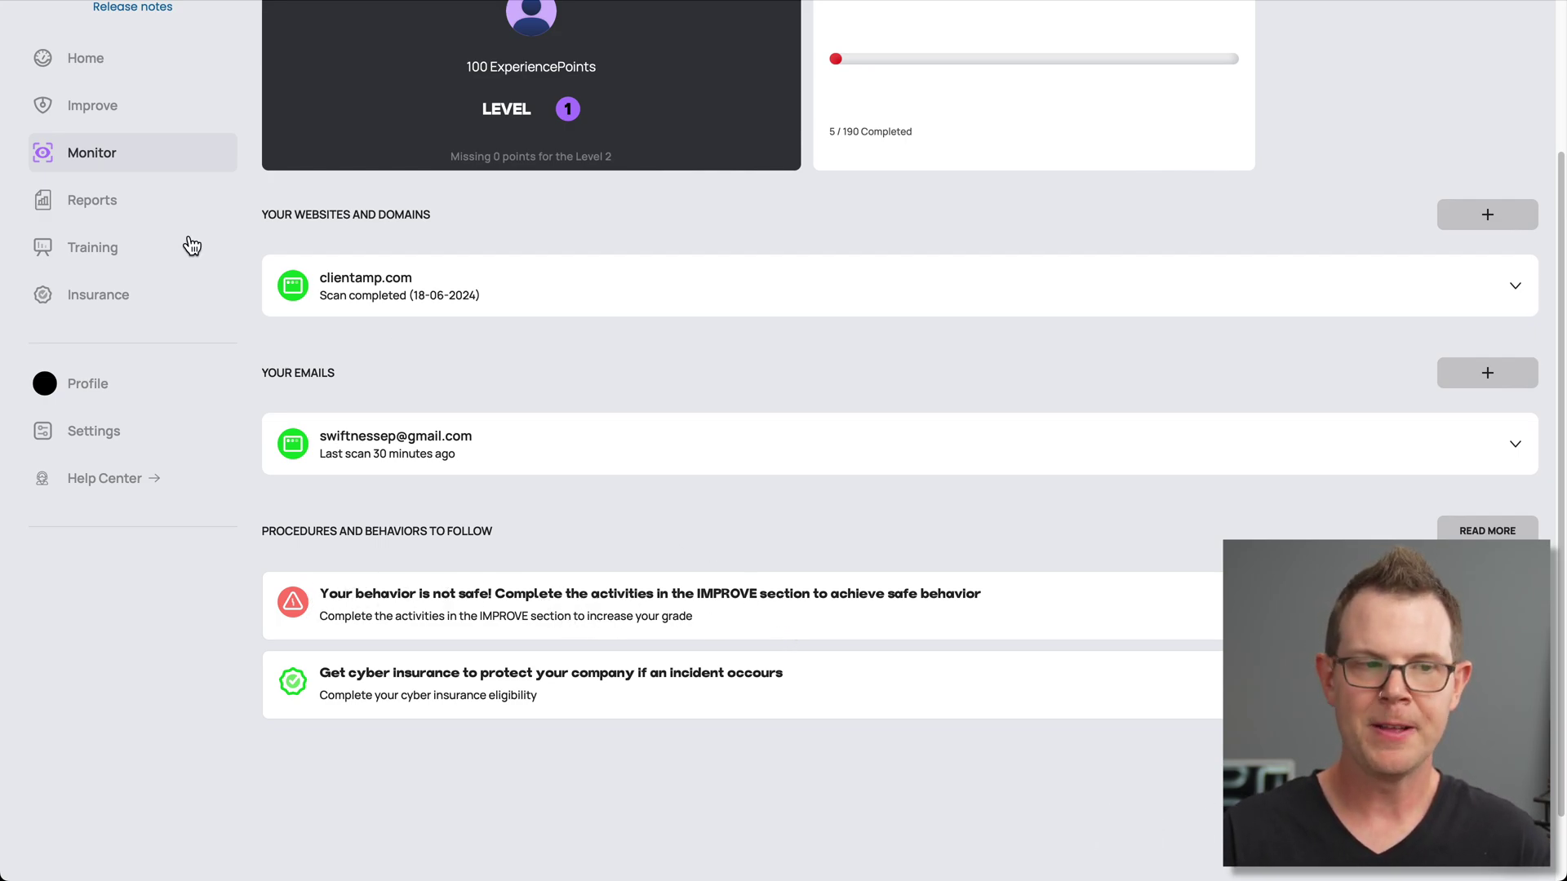
pyautogui.click(122, 110)
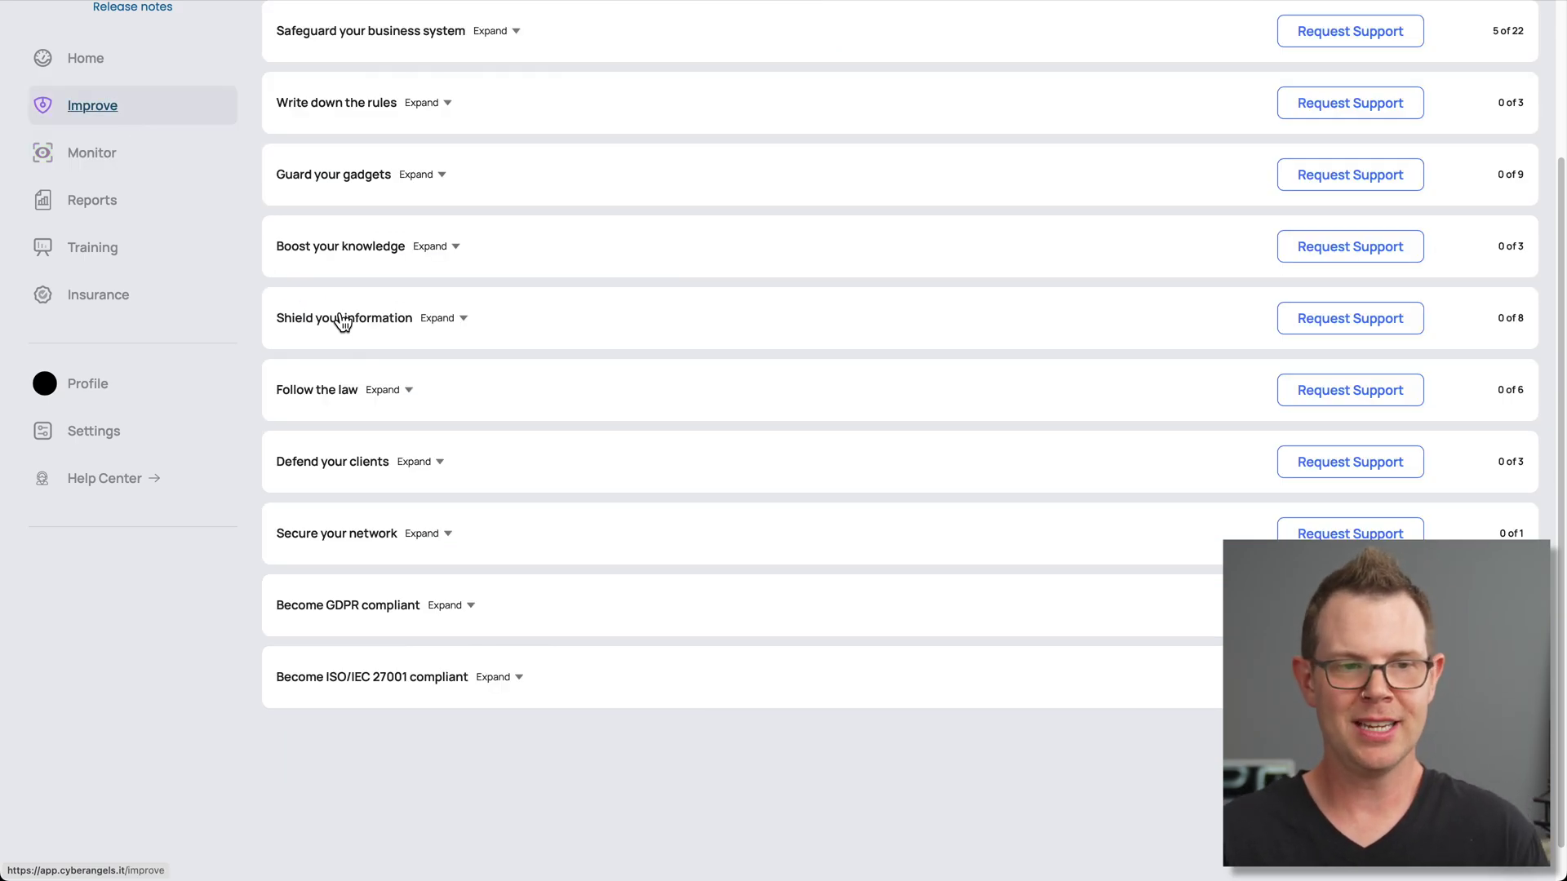
pyautogui.scroll(3, 465, 440)
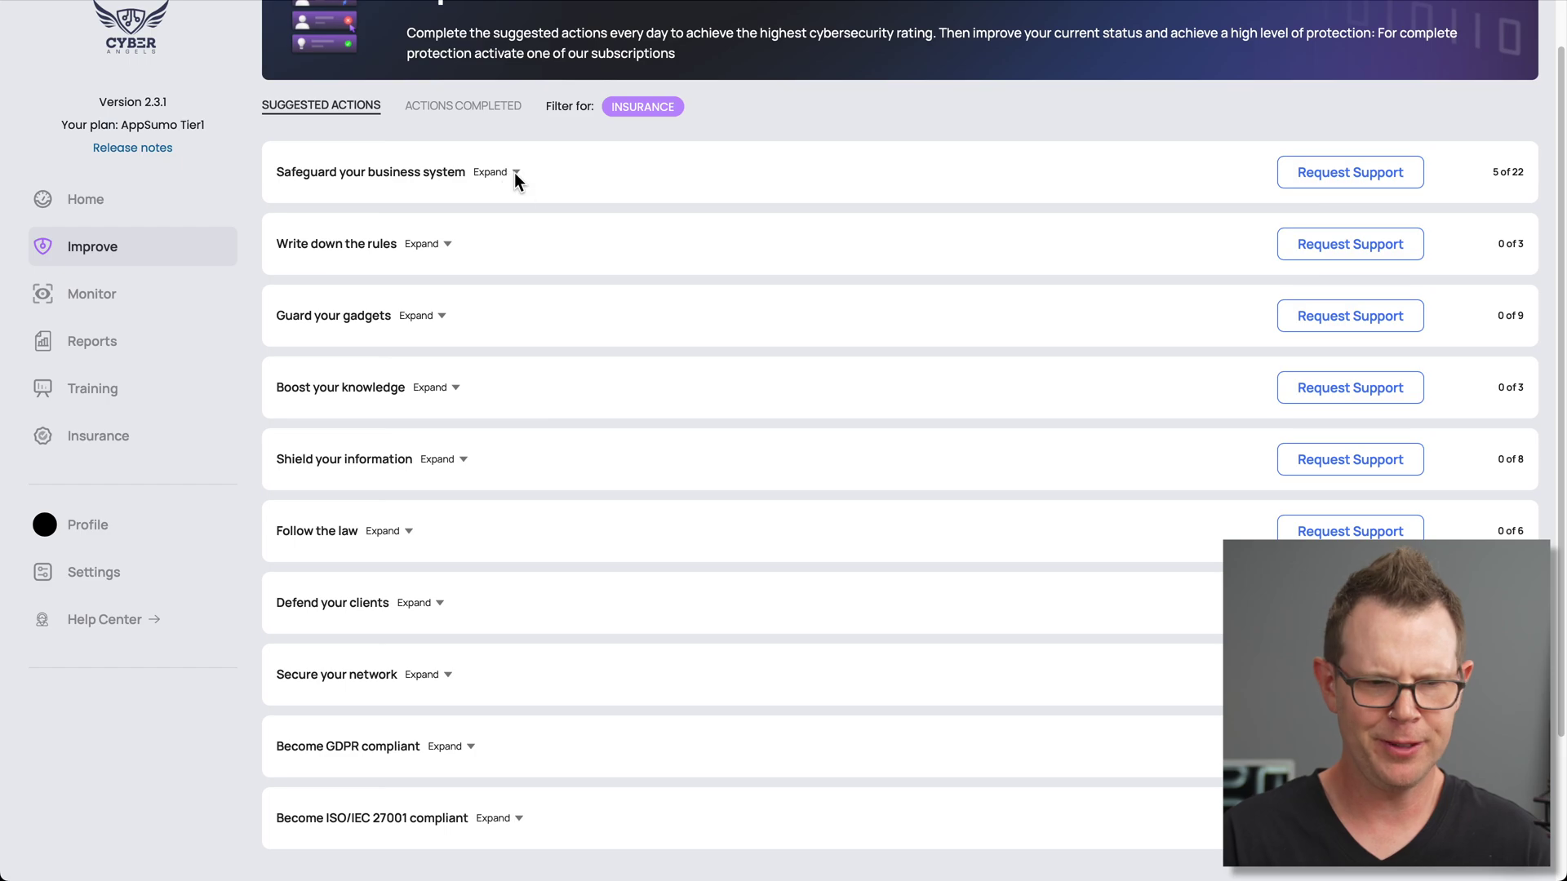
# Mark the domains SSL, website SSL and back-ups encryption tasks under Defend your clients done
pyautogui.click(428, 602)
pyautogui.scroll(-2, 514, 635)
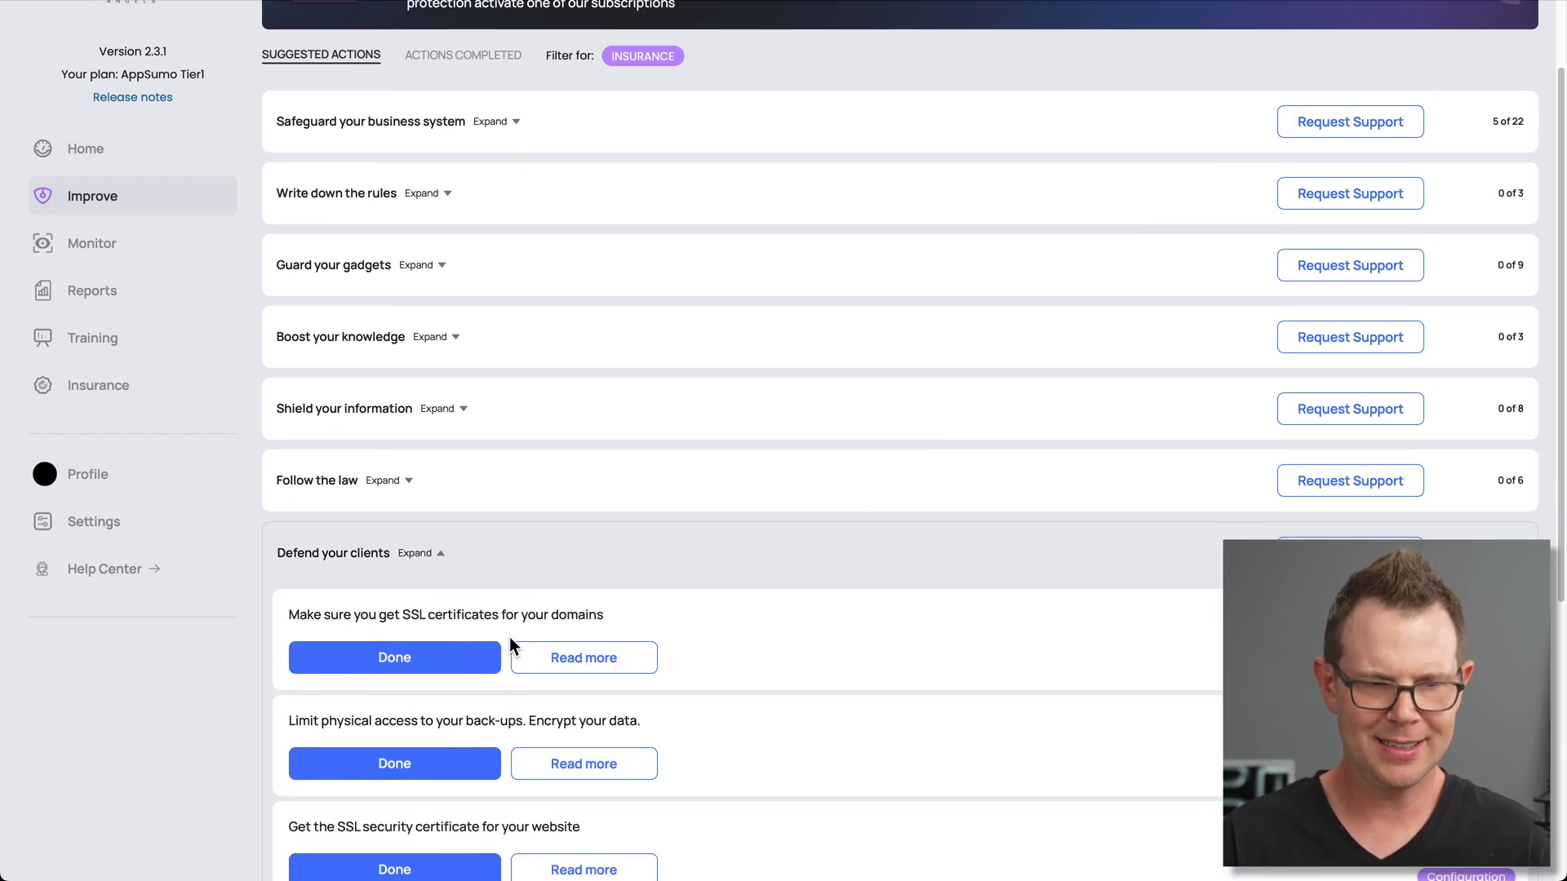
pyautogui.click(463, 620)
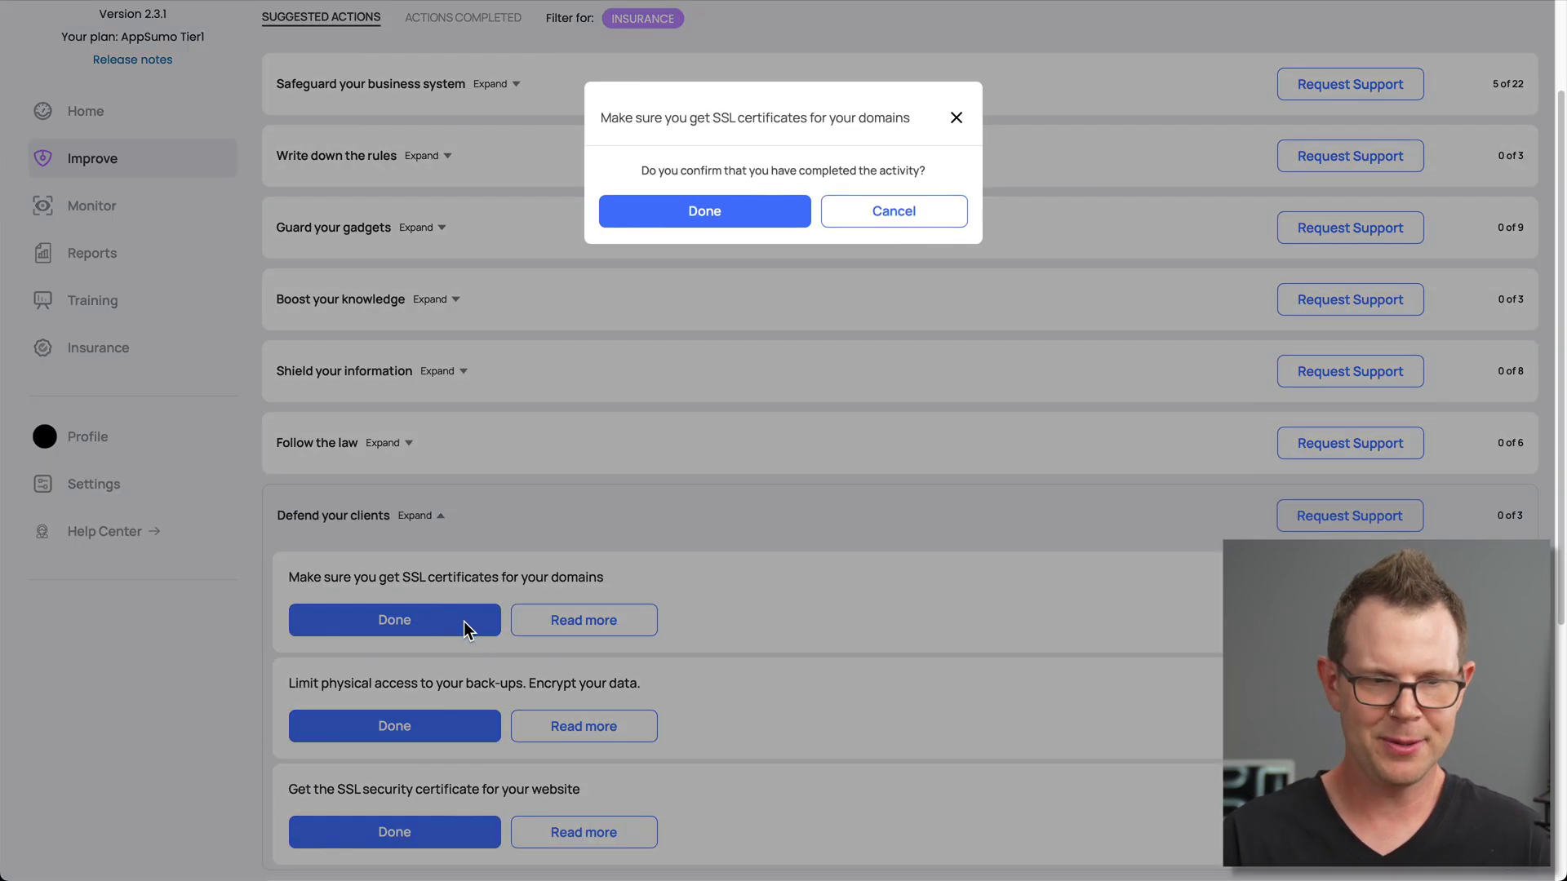
pyautogui.click(709, 211)
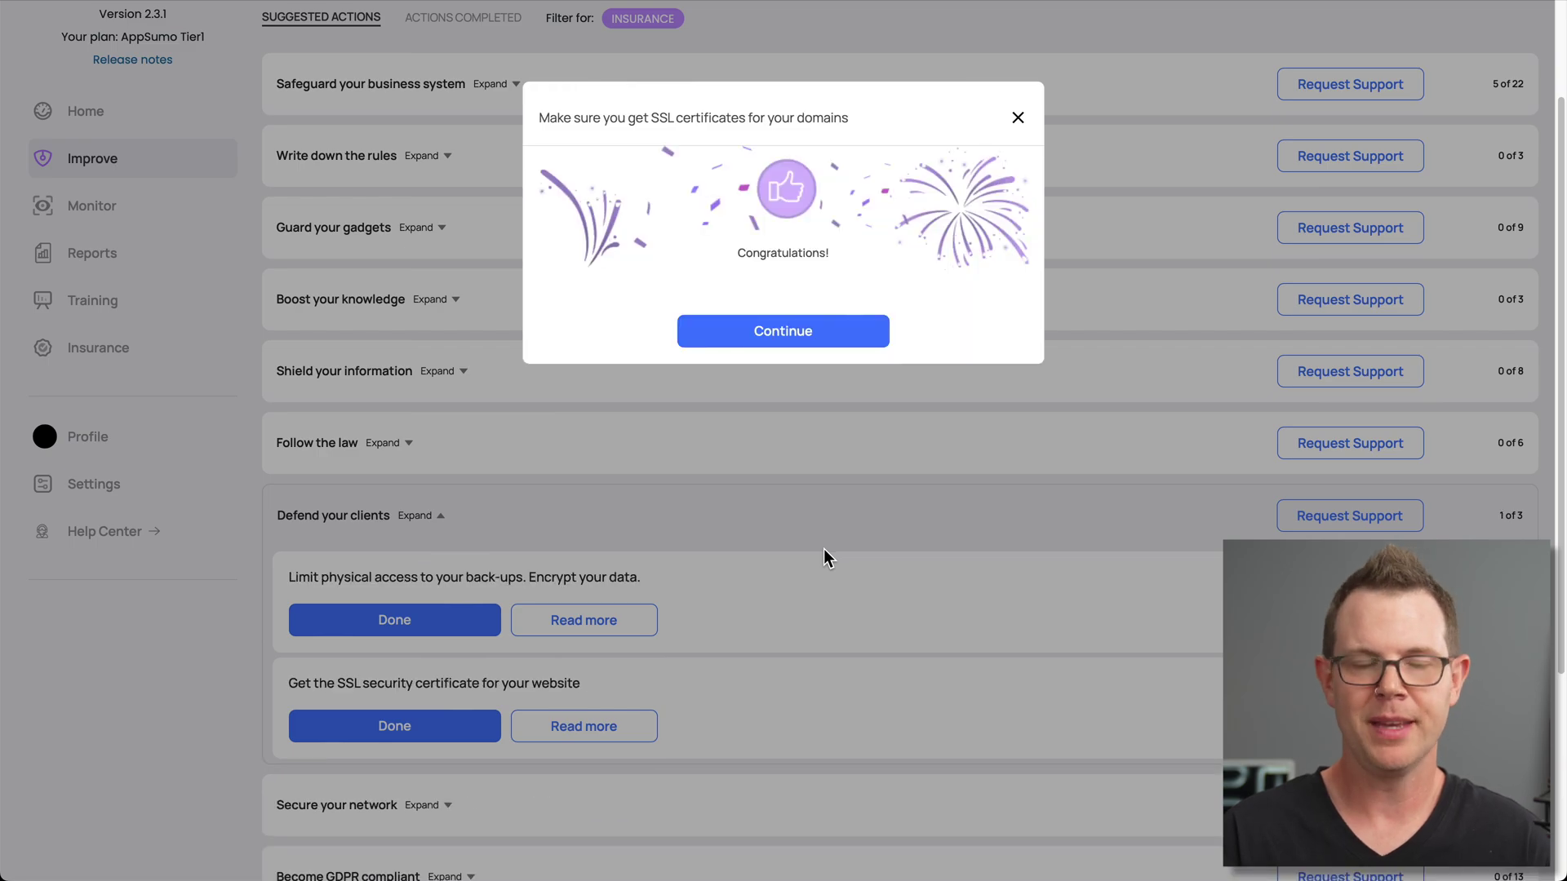
pyautogui.click(812, 334)
pyautogui.click(413, 720)
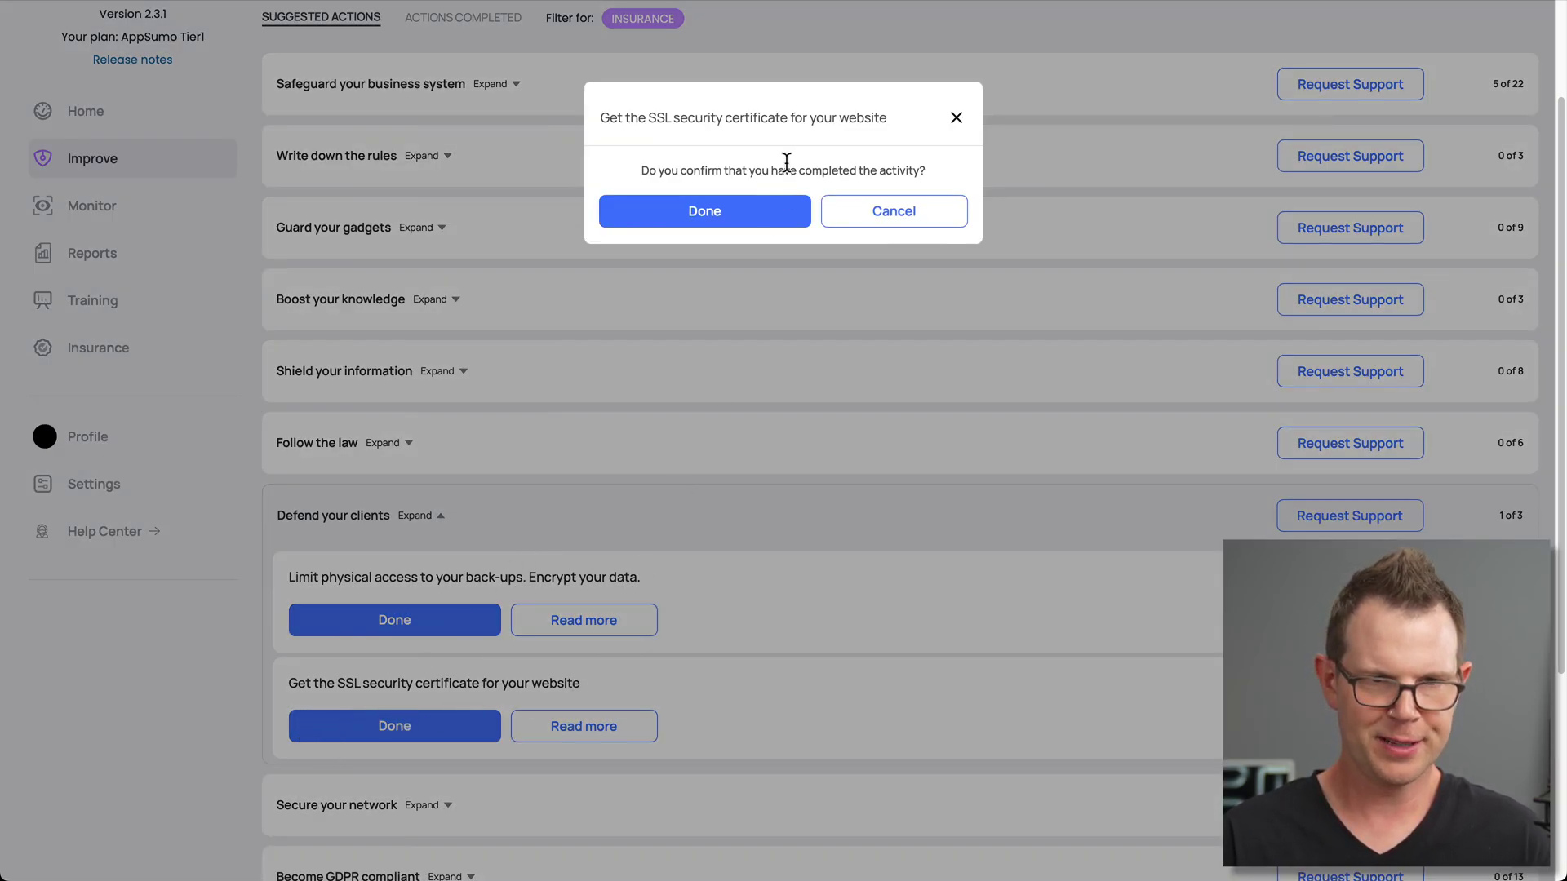
pyautogui.click(749, 220)
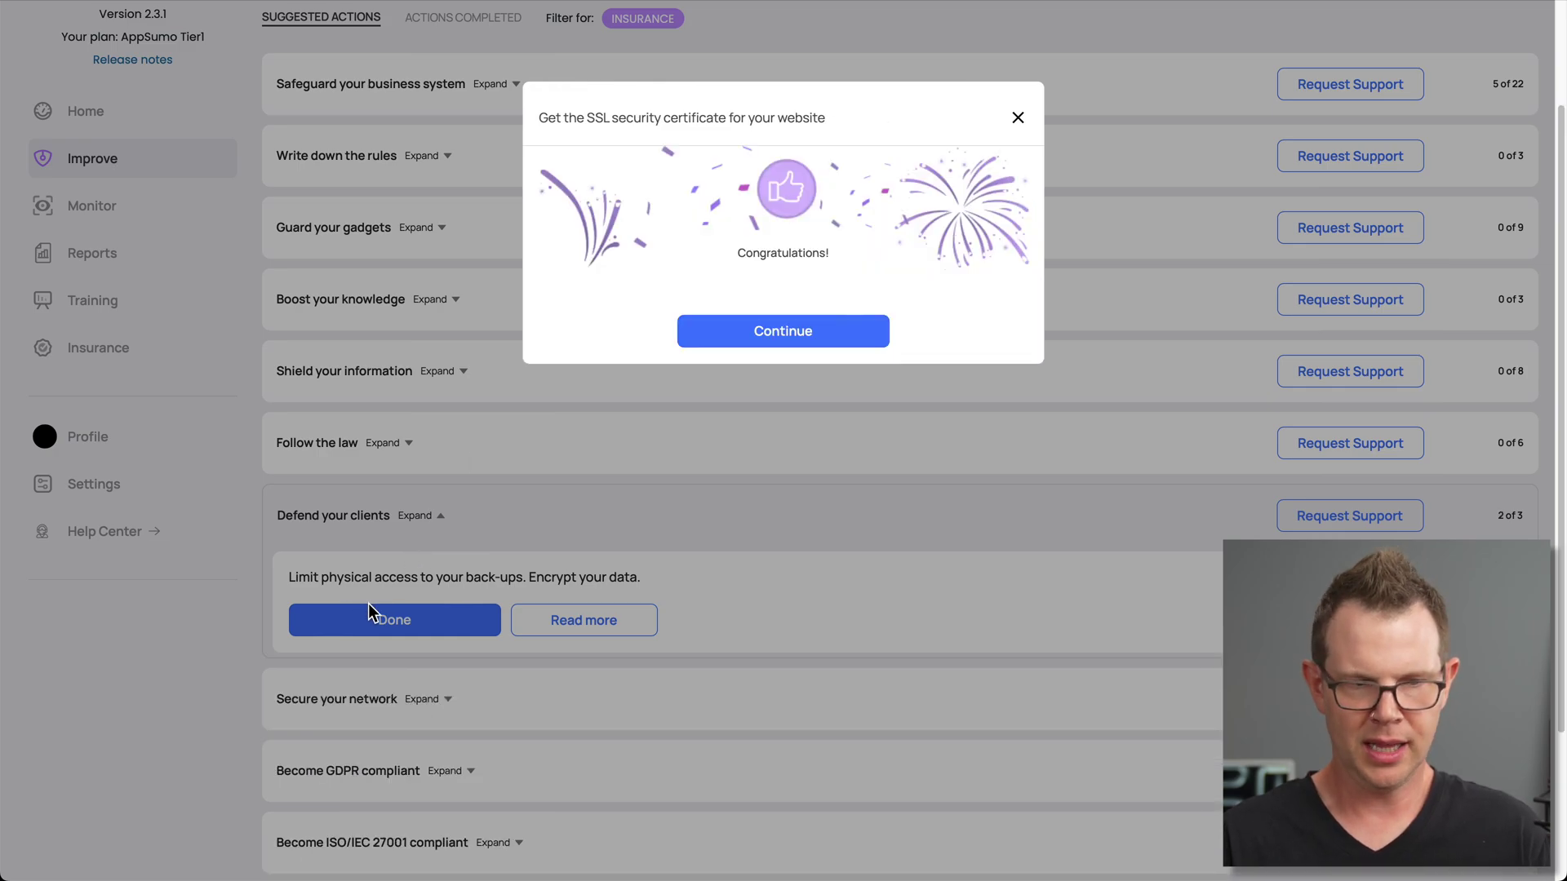
pyautogui.click(832, 339)
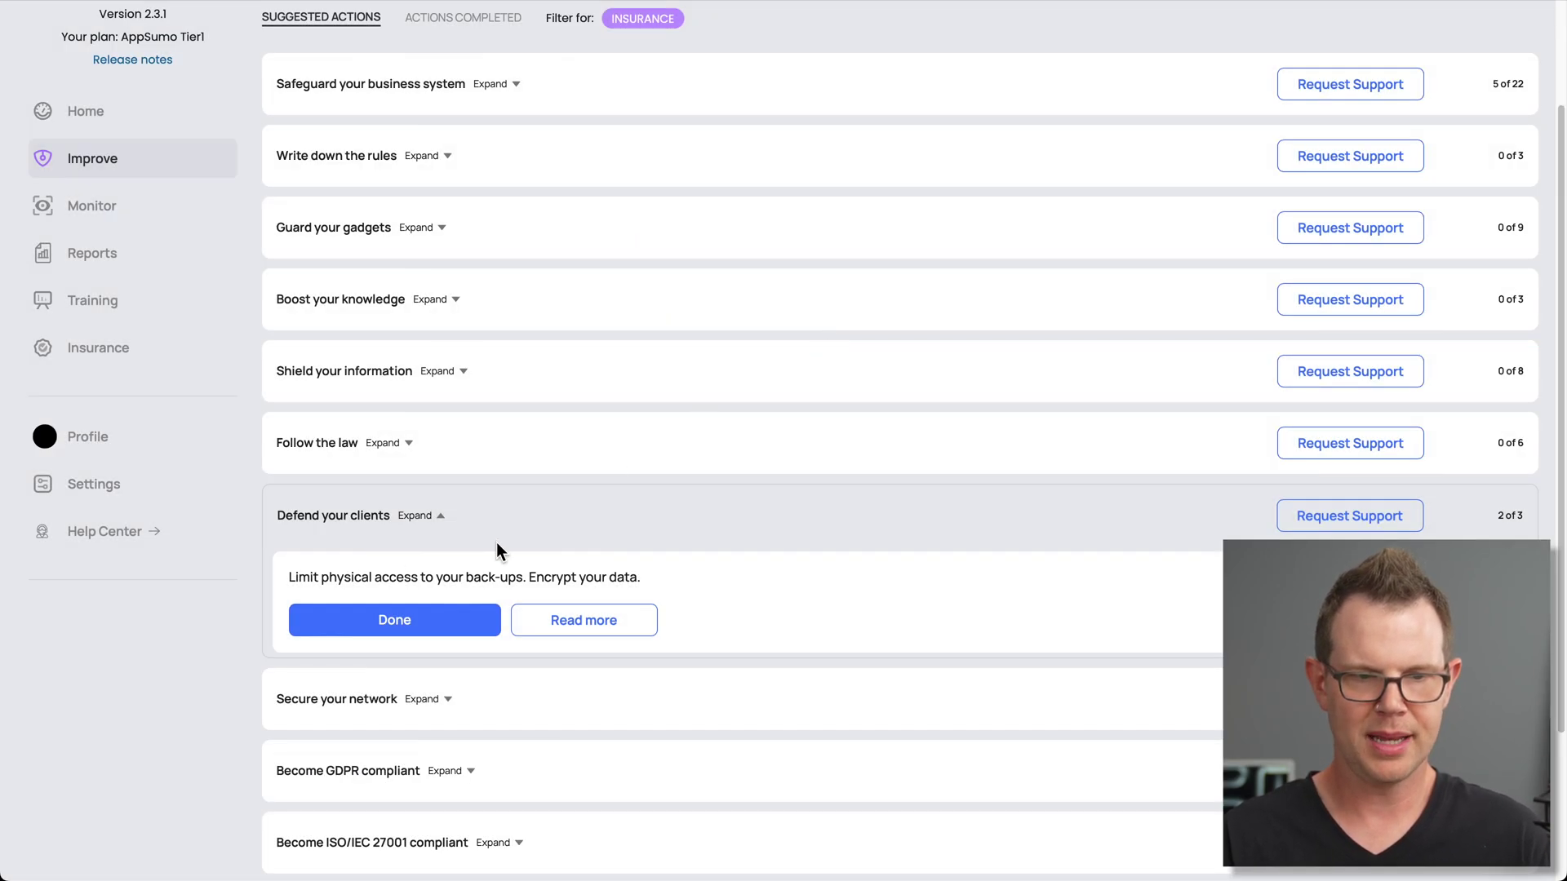
pyautogui.click(375, 627)
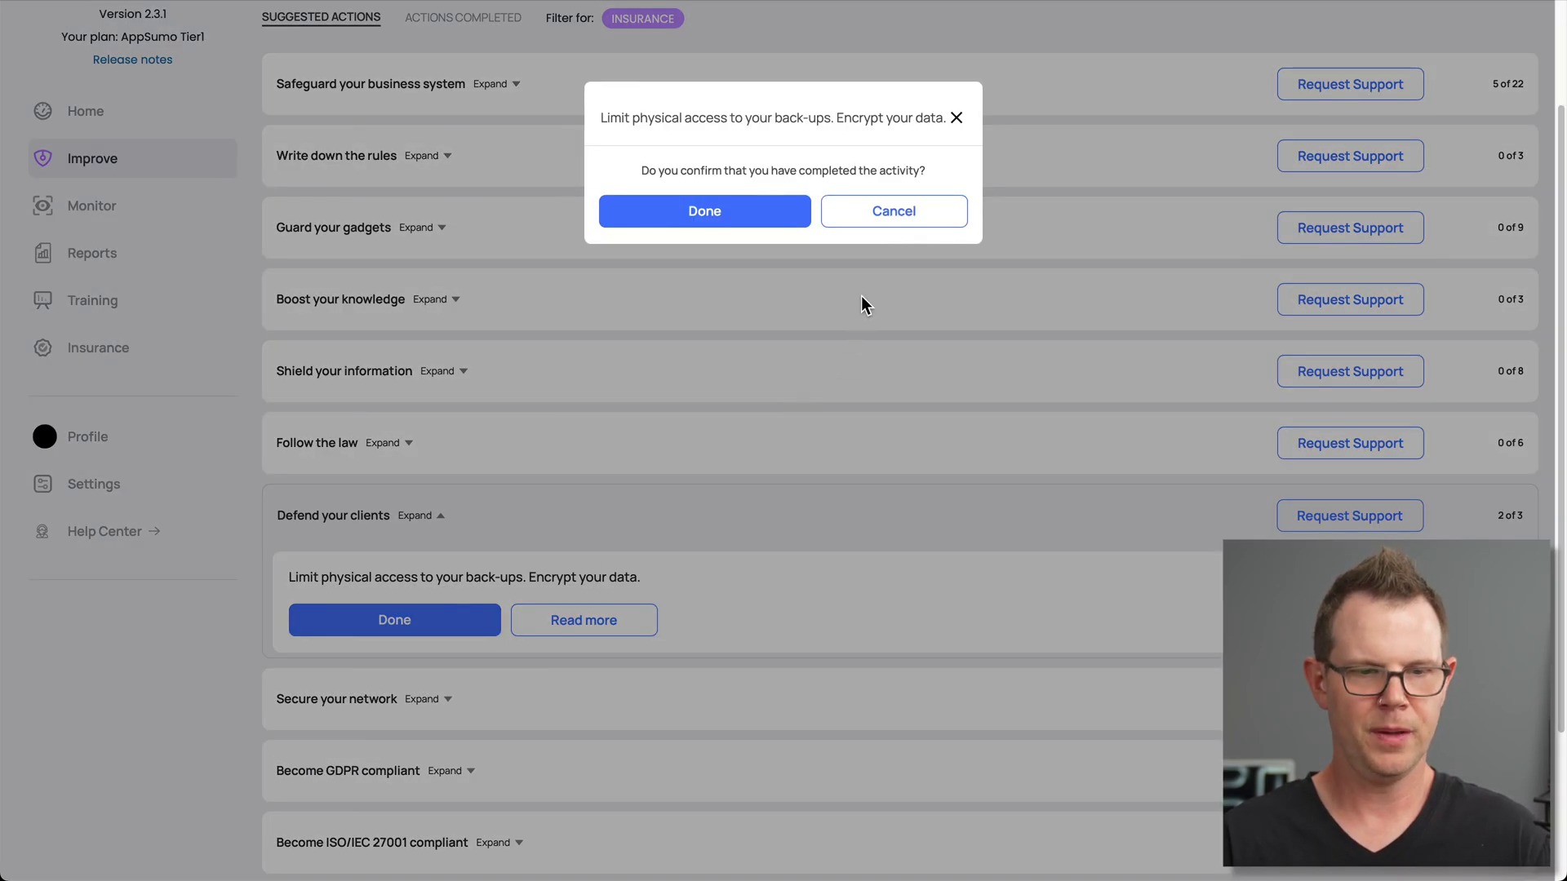
pyautogui.click(762, 209)
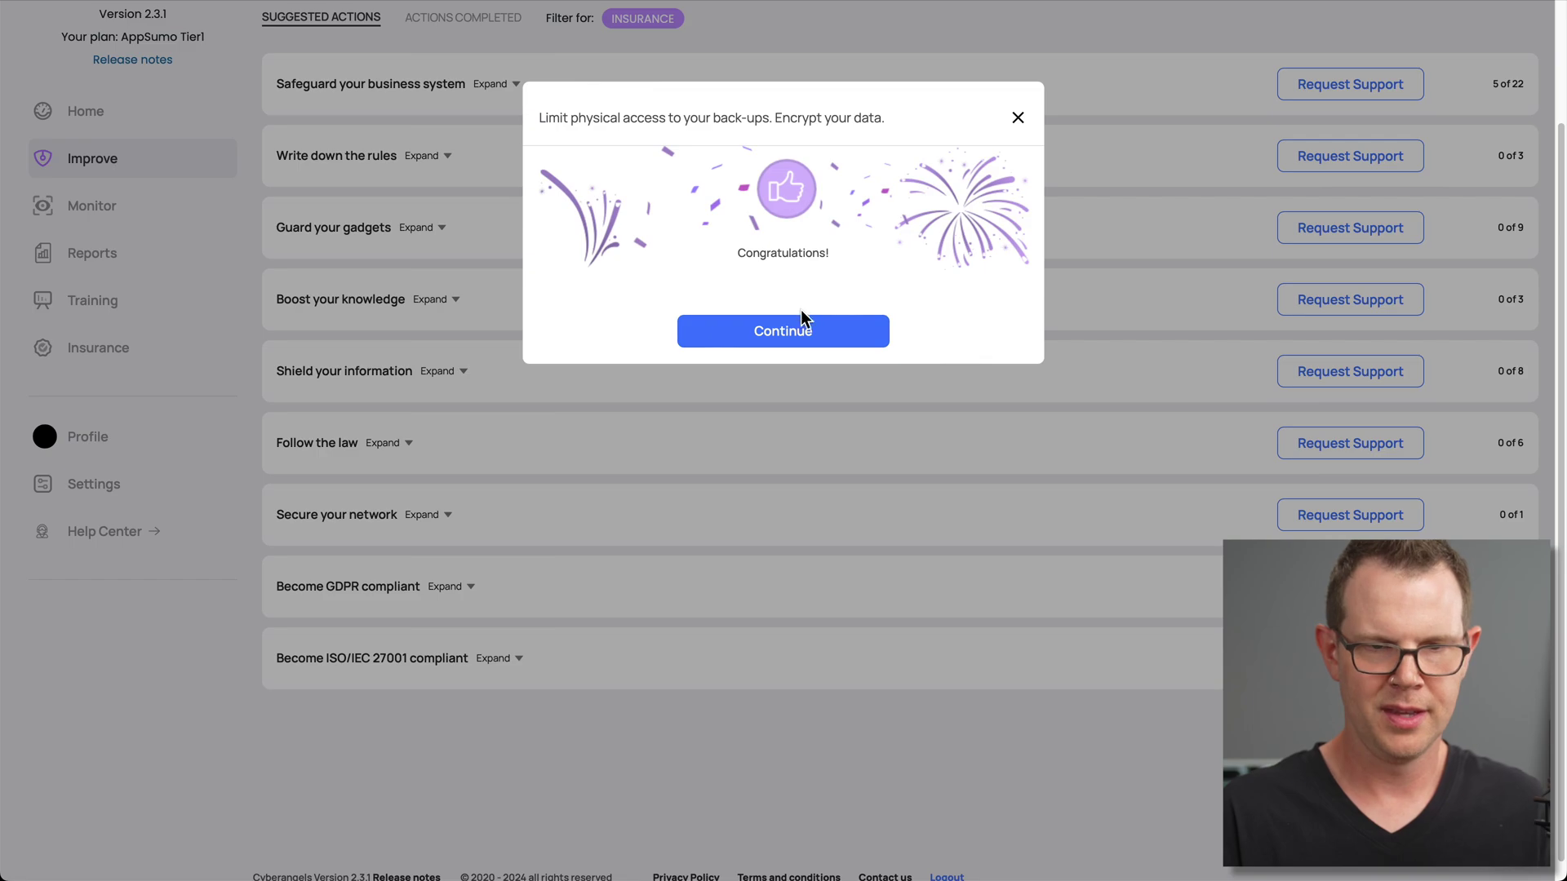
pyautogui.click(784, 330)
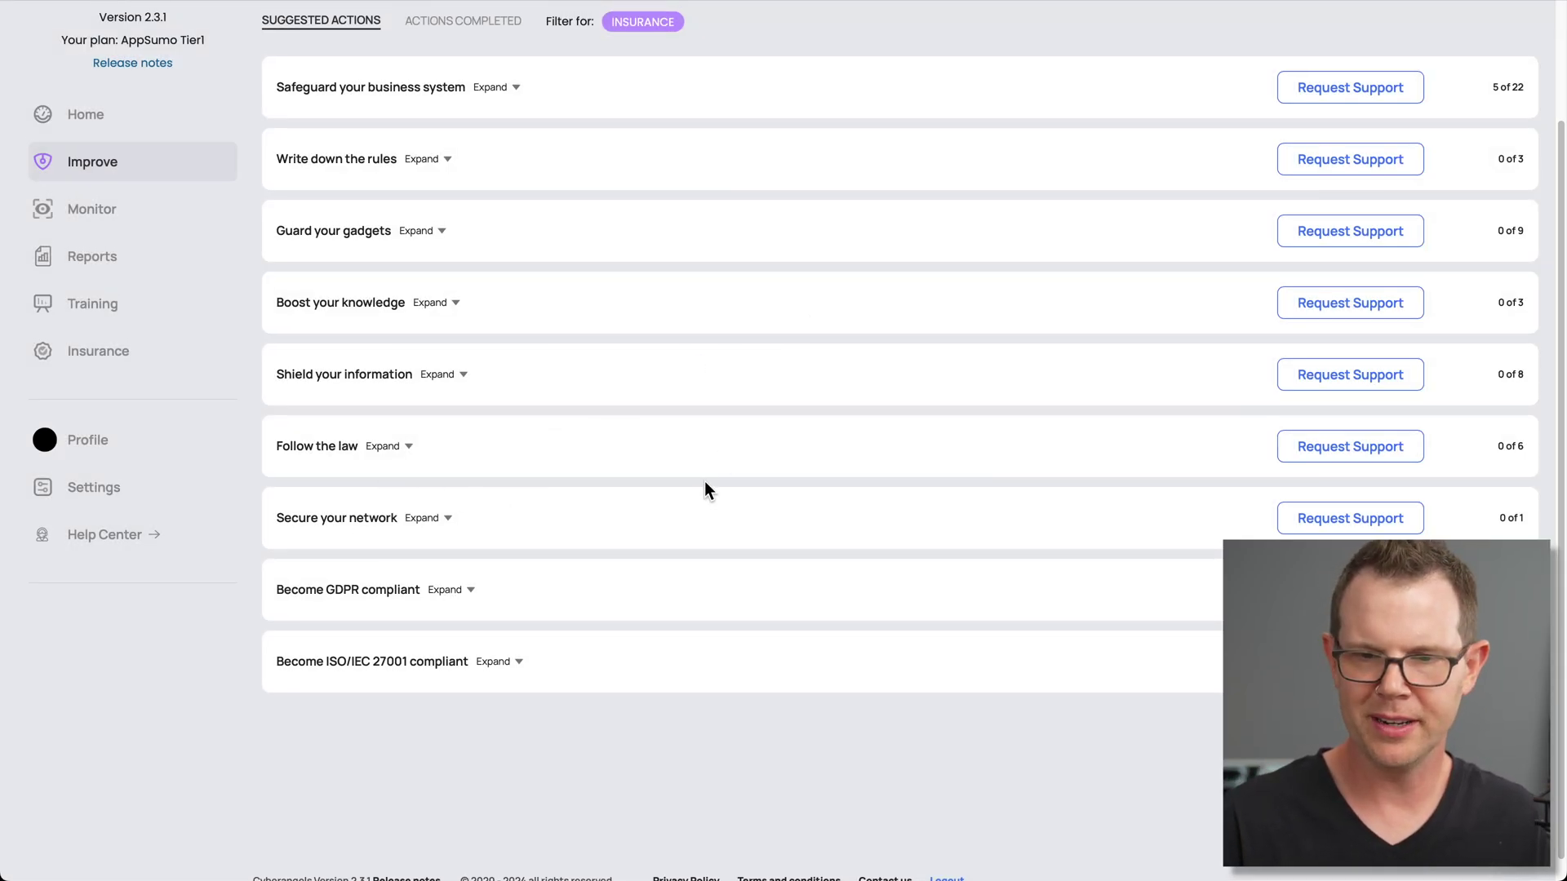
# Expand Become ISO/IEC 27001 compliant and browse through its task list
pyautogui.scroll(2, 703, 482)
pyautogui.scroll(-2, 1427, 530)
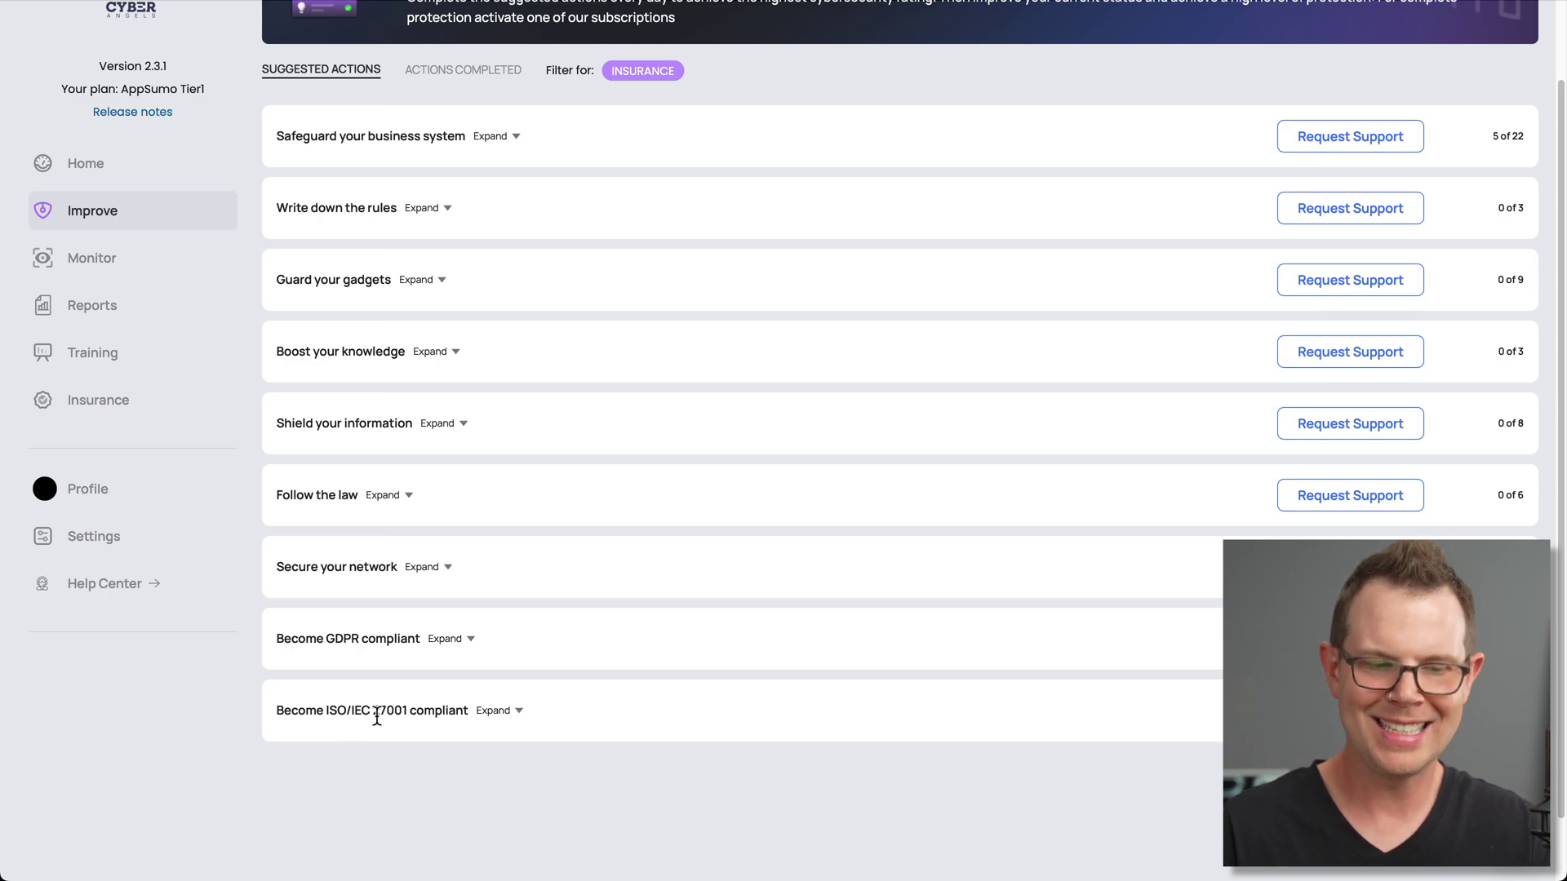
pyautogui.click(519, 711)
pyautogui.scroll(-3, 650, 709)
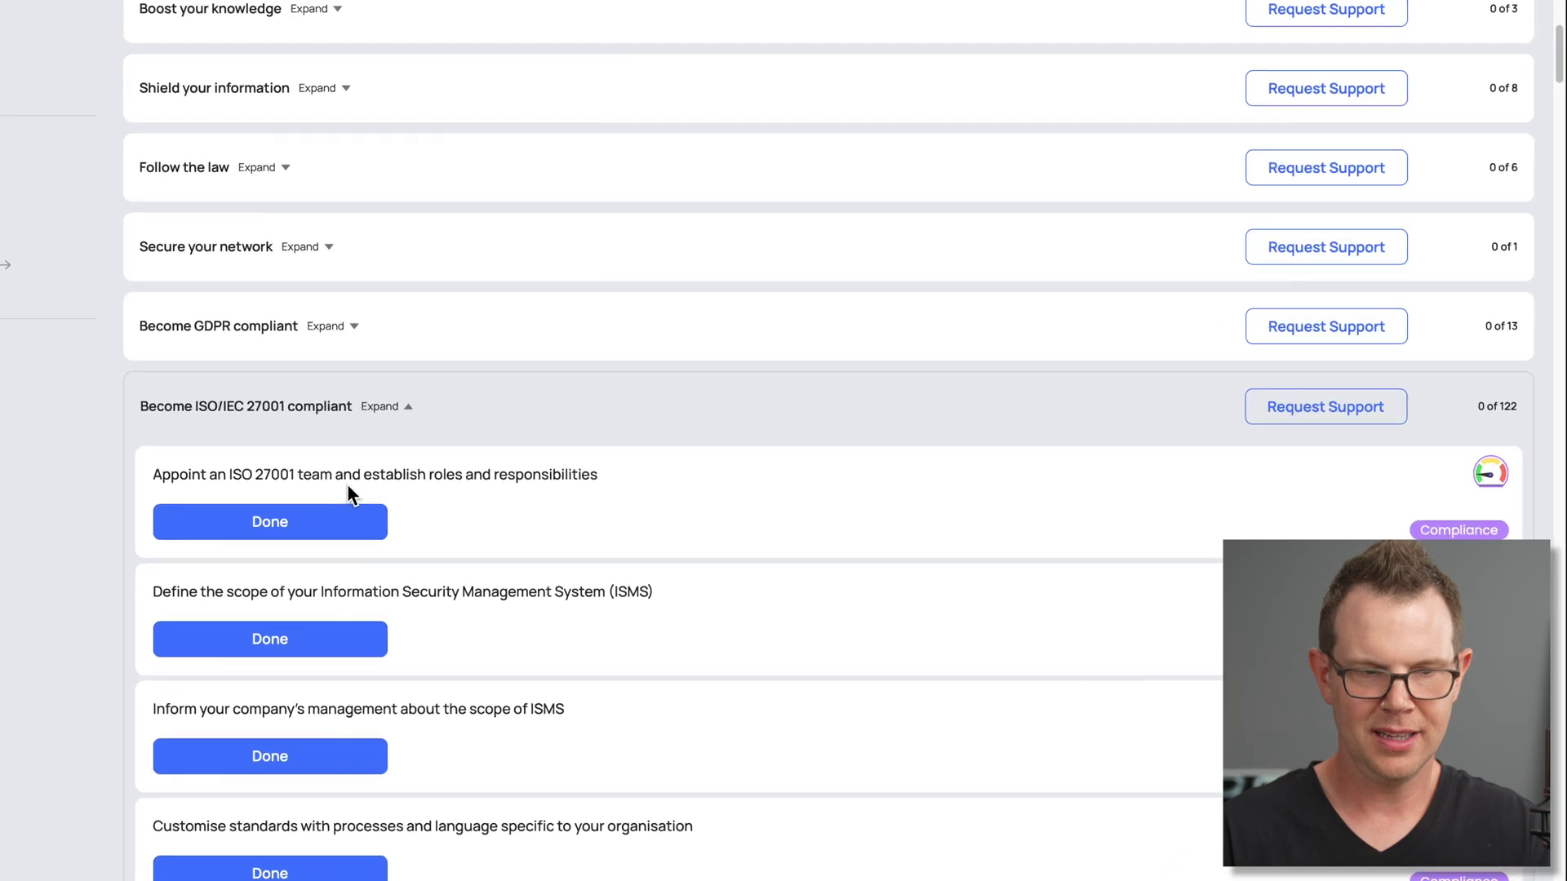
pyautogui.scroll(-10, 436, 584)
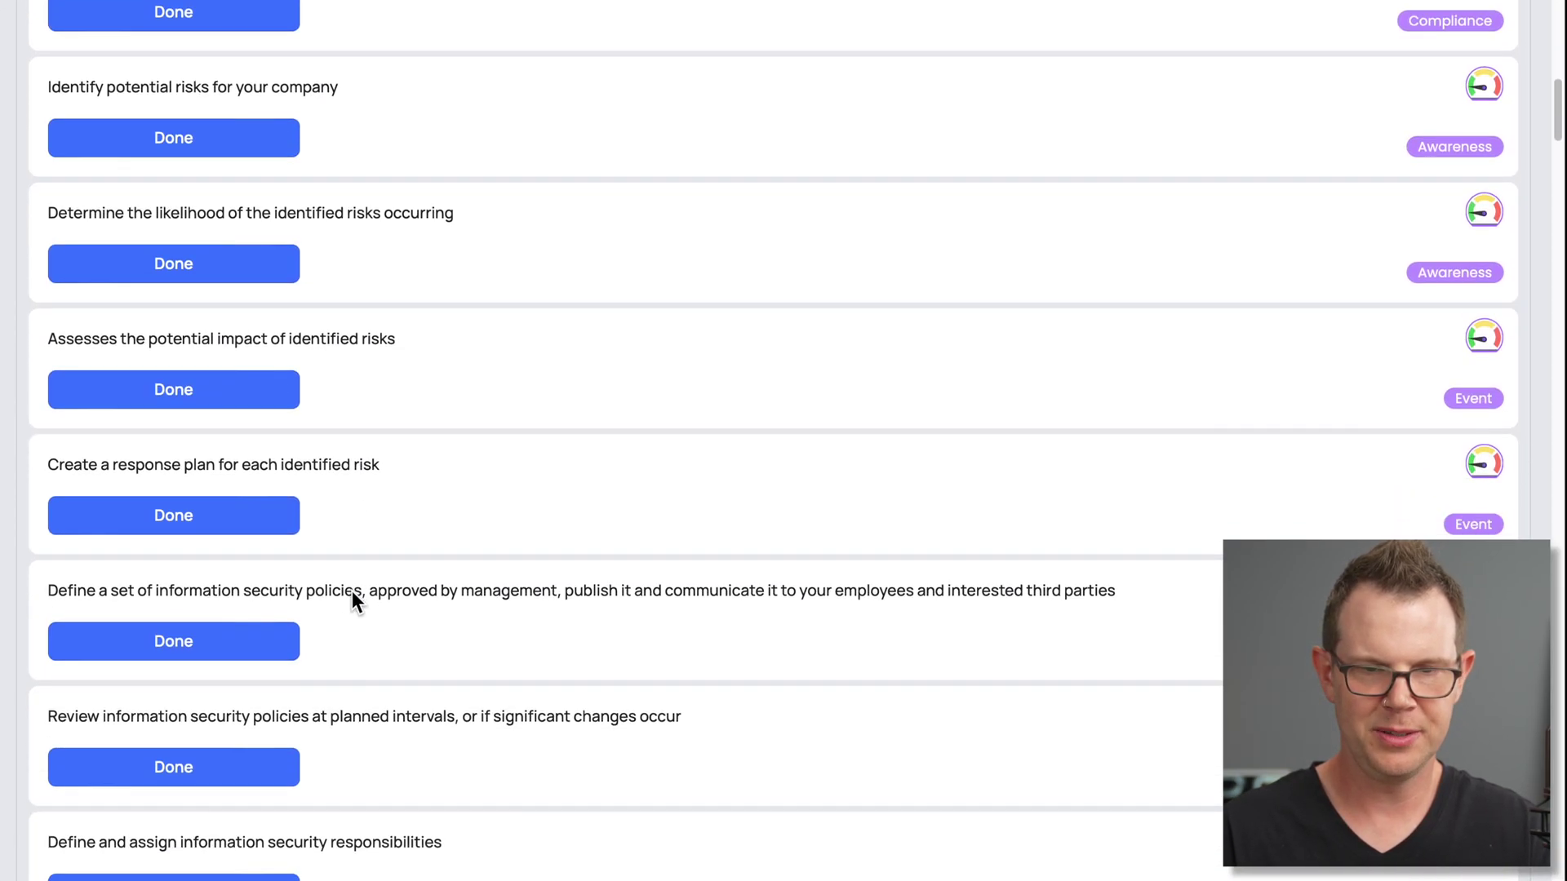
pyautogui.scroll(-7, 352, 592)
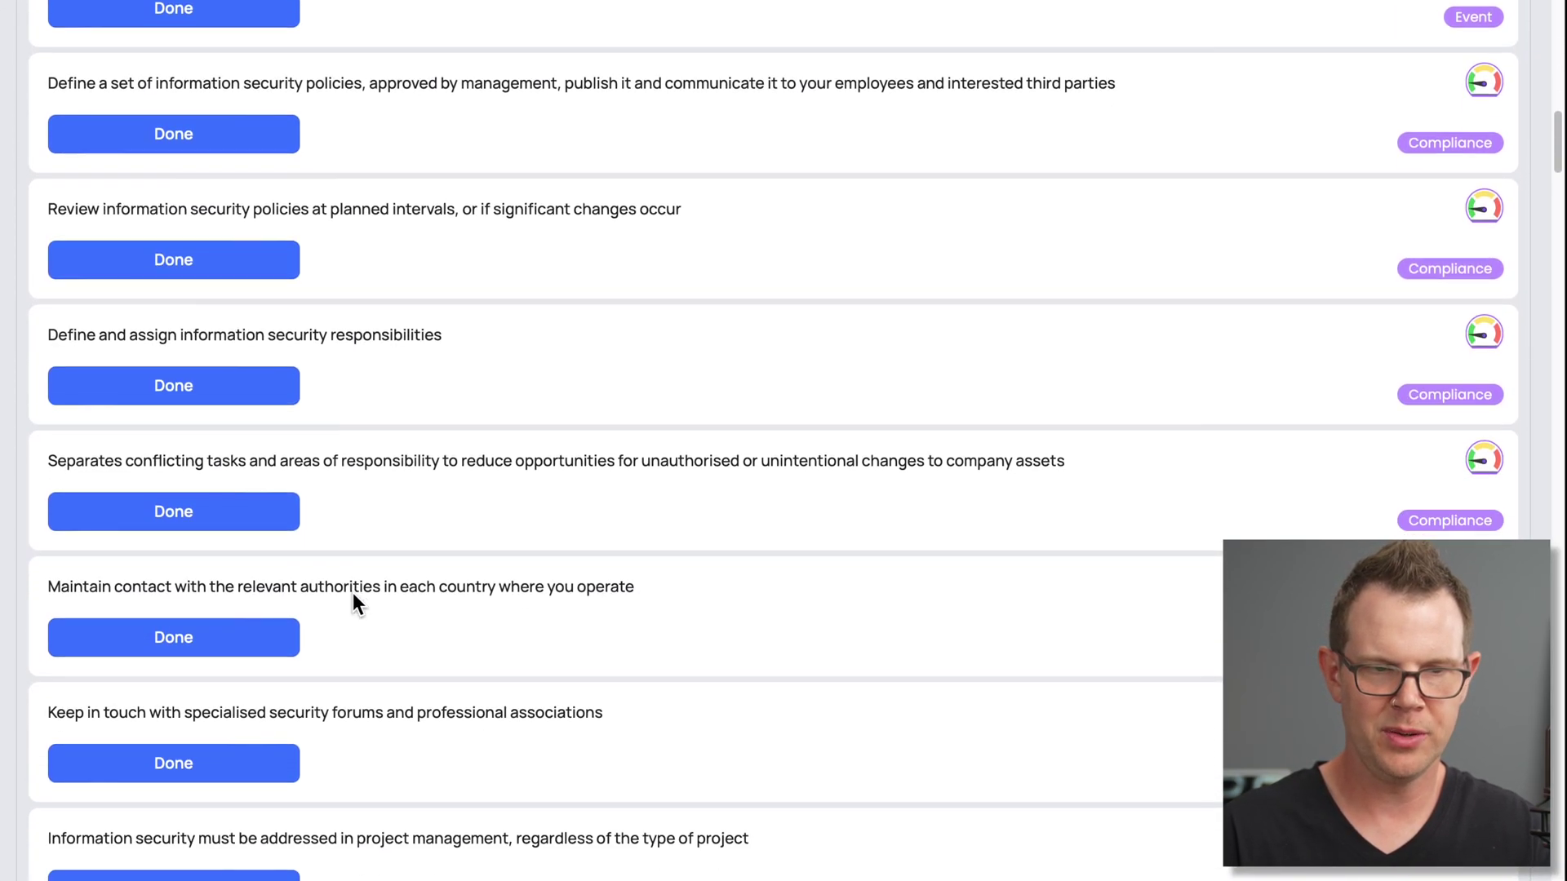
pyautogui.scroll(-10, 353, 593)
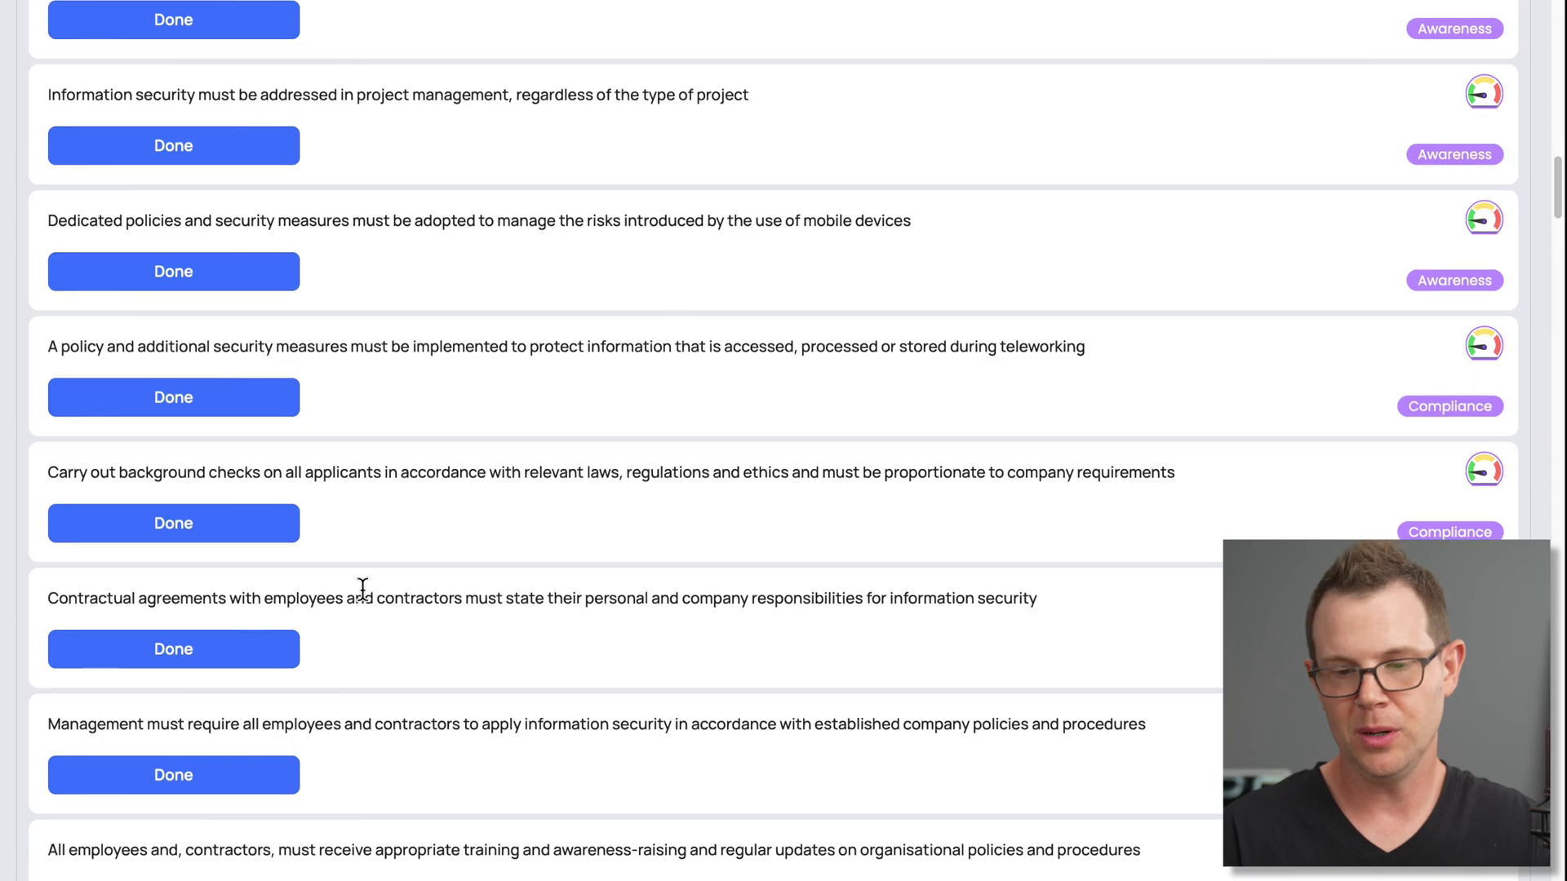
pyautogui.scroll(-1, 367, 608)
pyautogui.scroll(15, 372, 608)
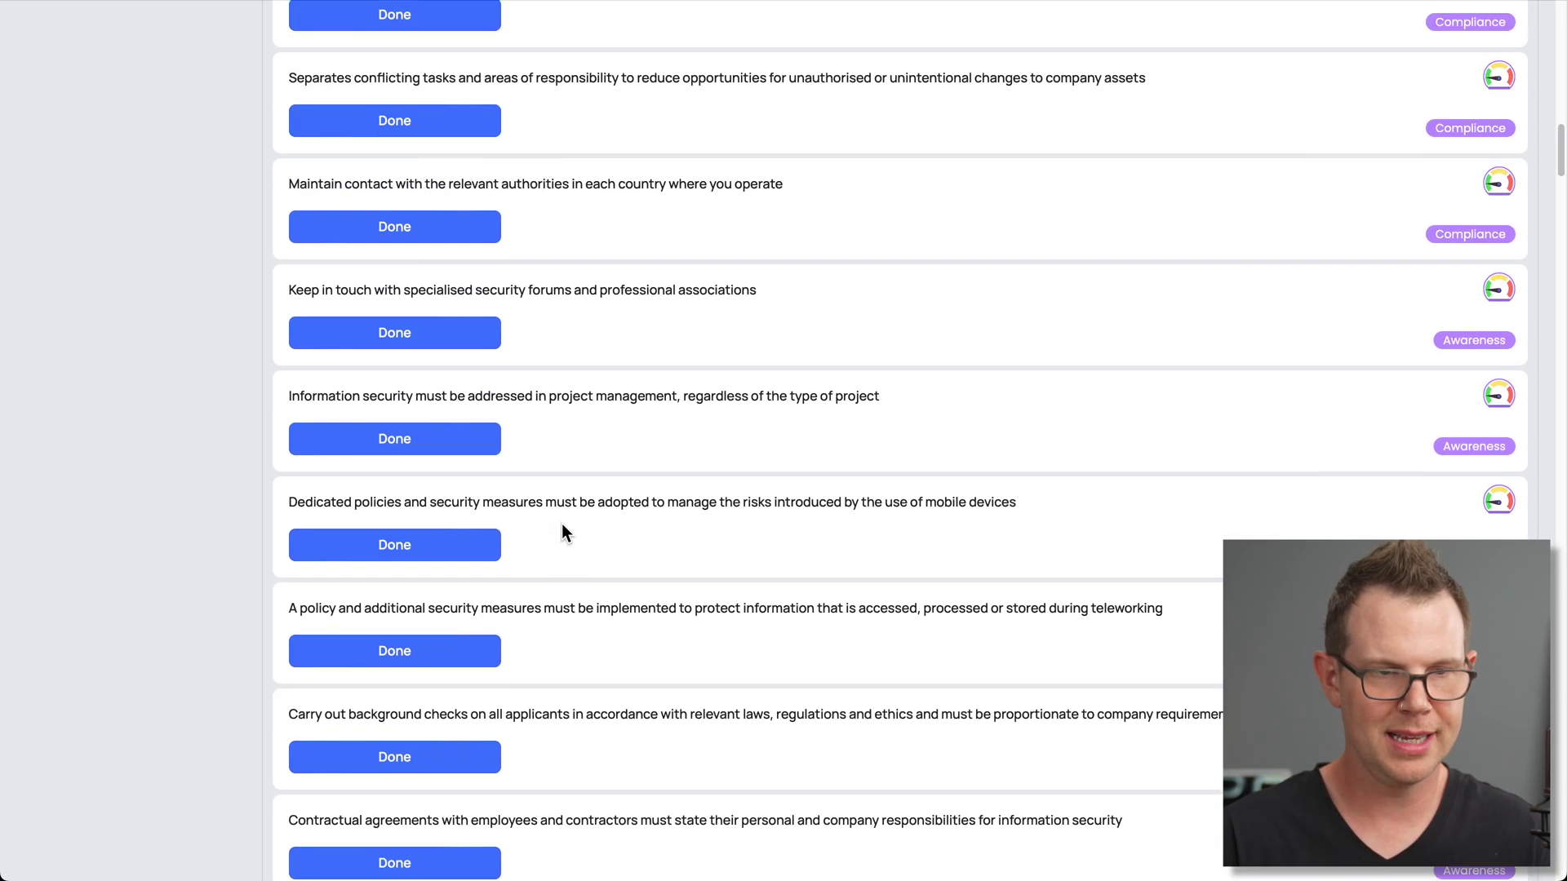
pyautogui.scroll(9, 561, 524)
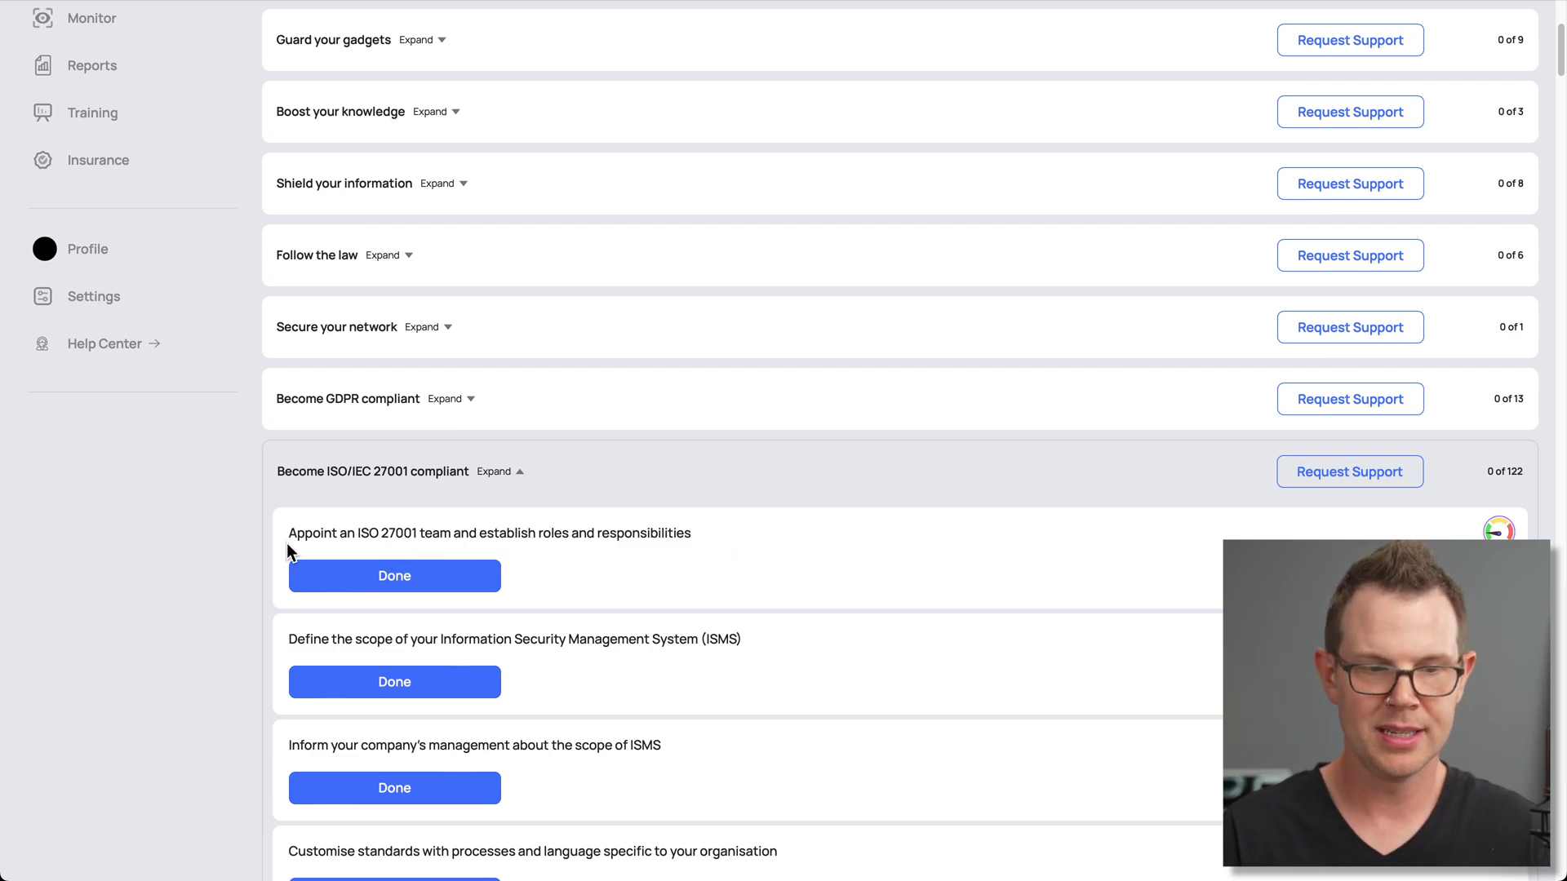
pyautogui.moveTo(1081, 553); pyautogui.dragTo(380, 580)
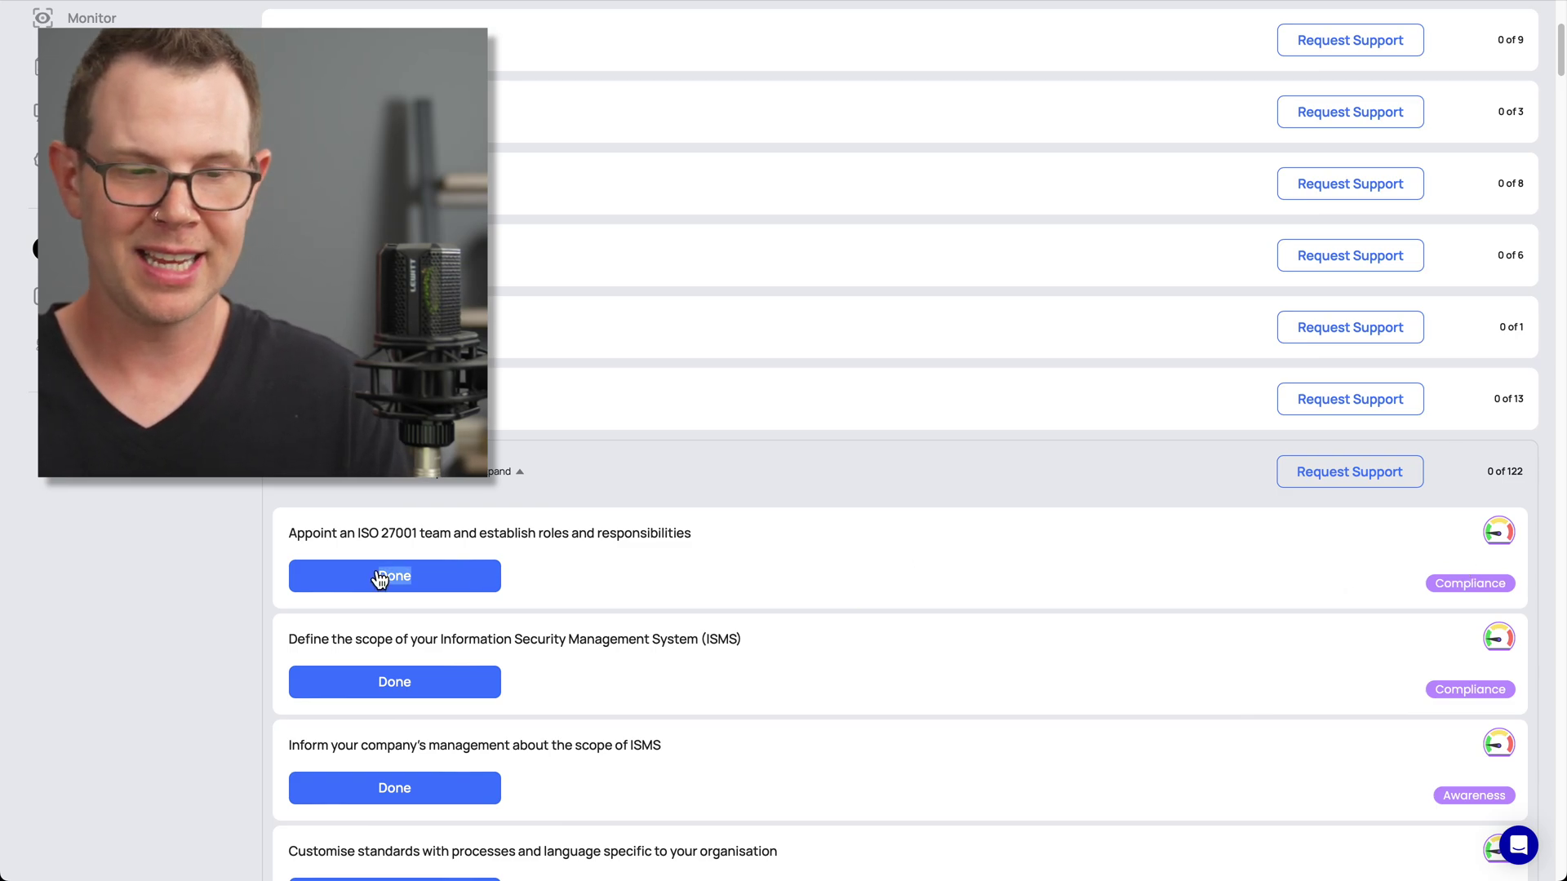
pyautogui.click(663, 602)
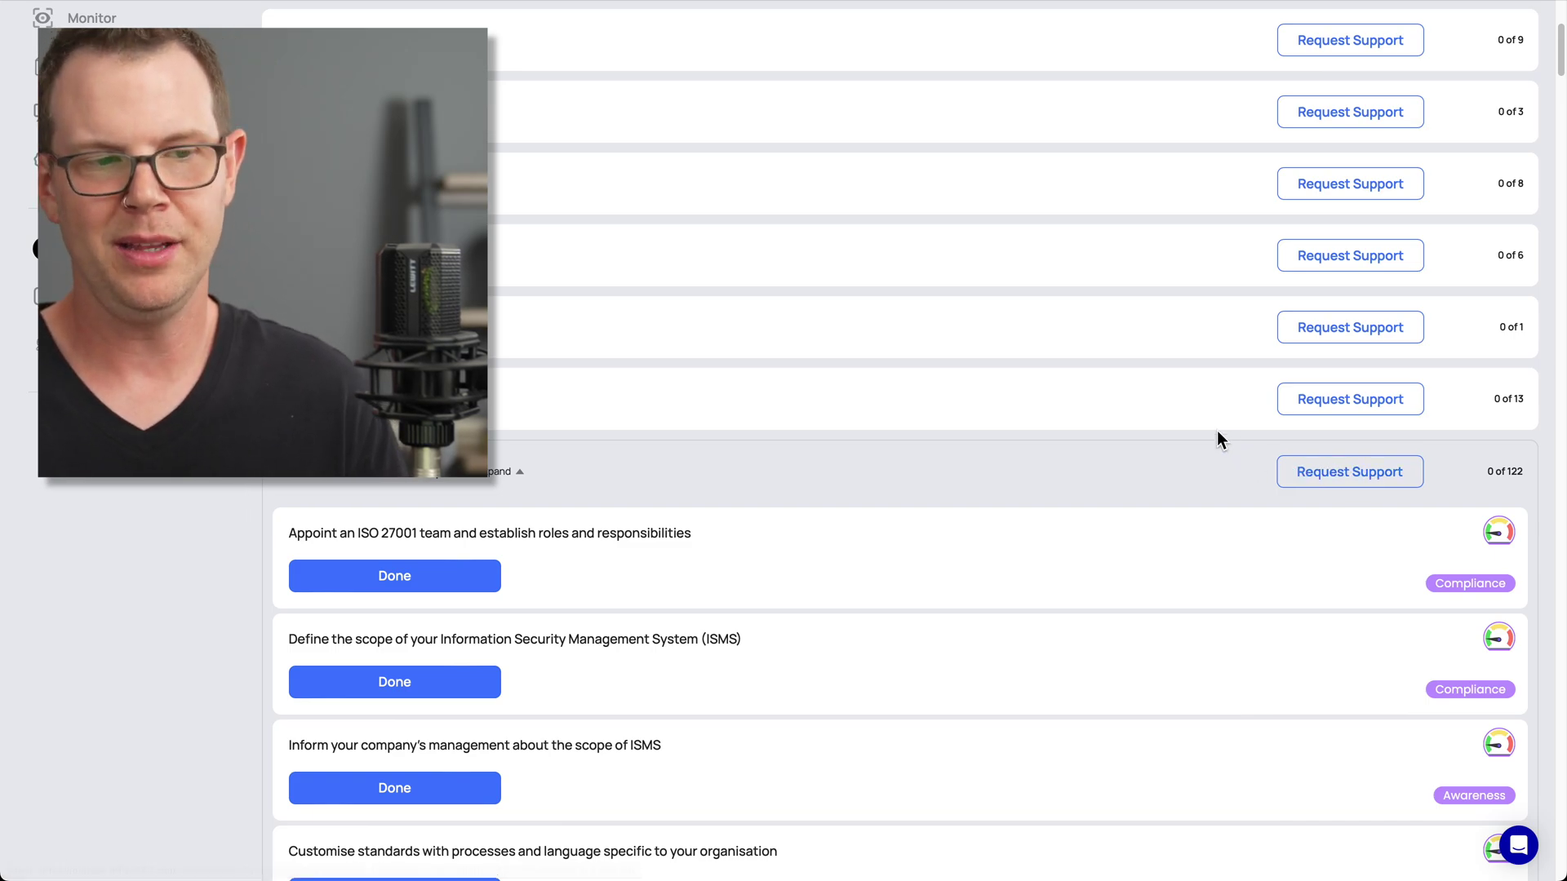
pyautogui.scroll(-2, 582, 443)
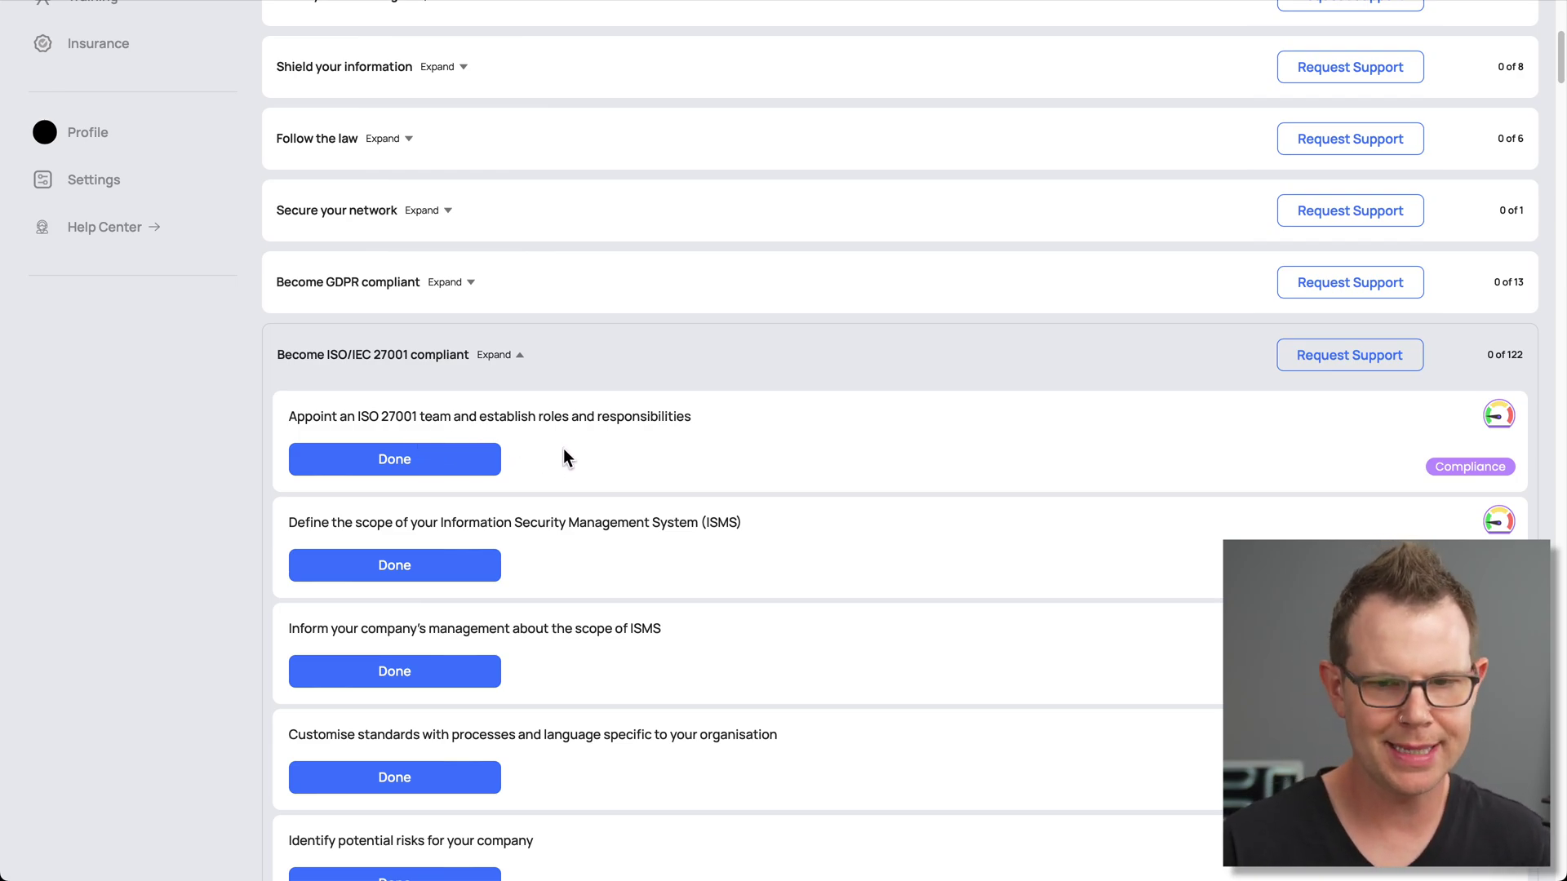
# Mark the Appoint an ISO 27001 team task as done
pyautogui.click(436, 463)
pyautogui.click(744, 218)
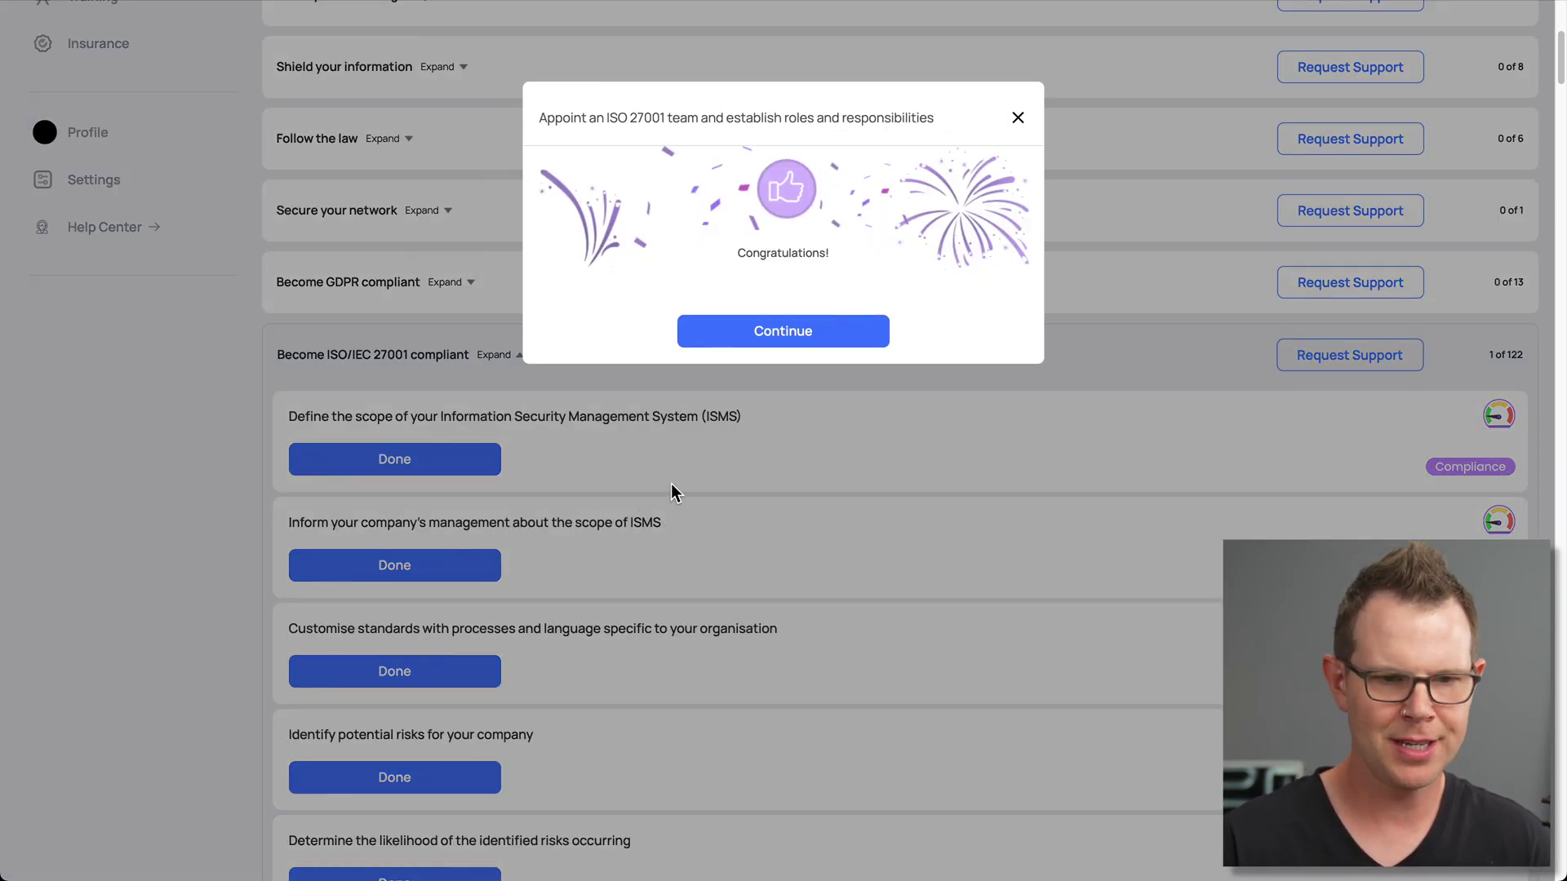
pyautogui.click(776, 325)
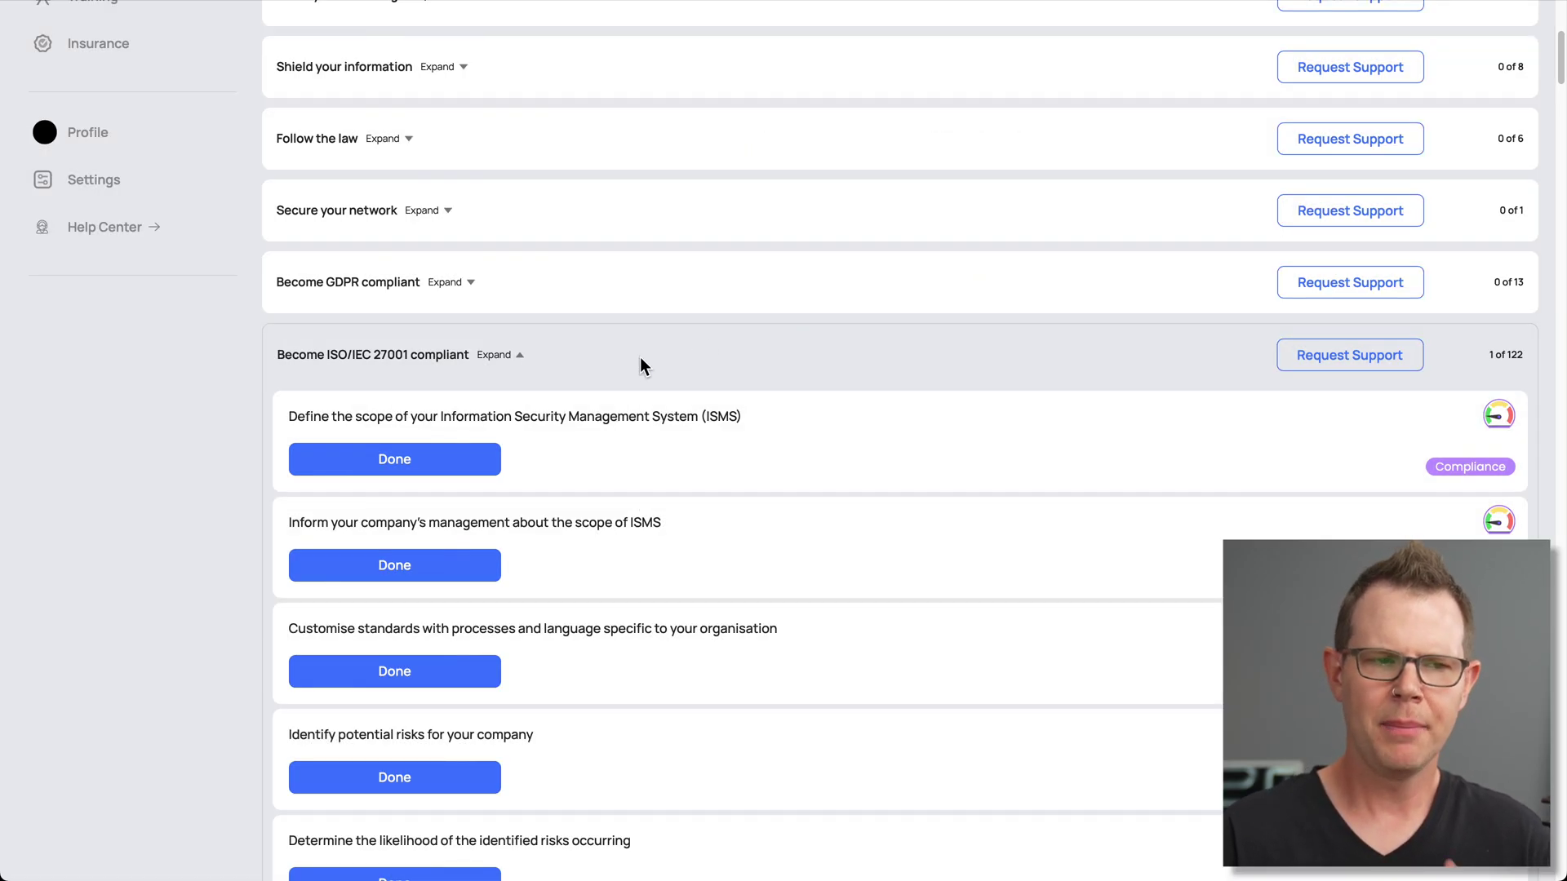
pyautogui.scroll(5, 639, 363)
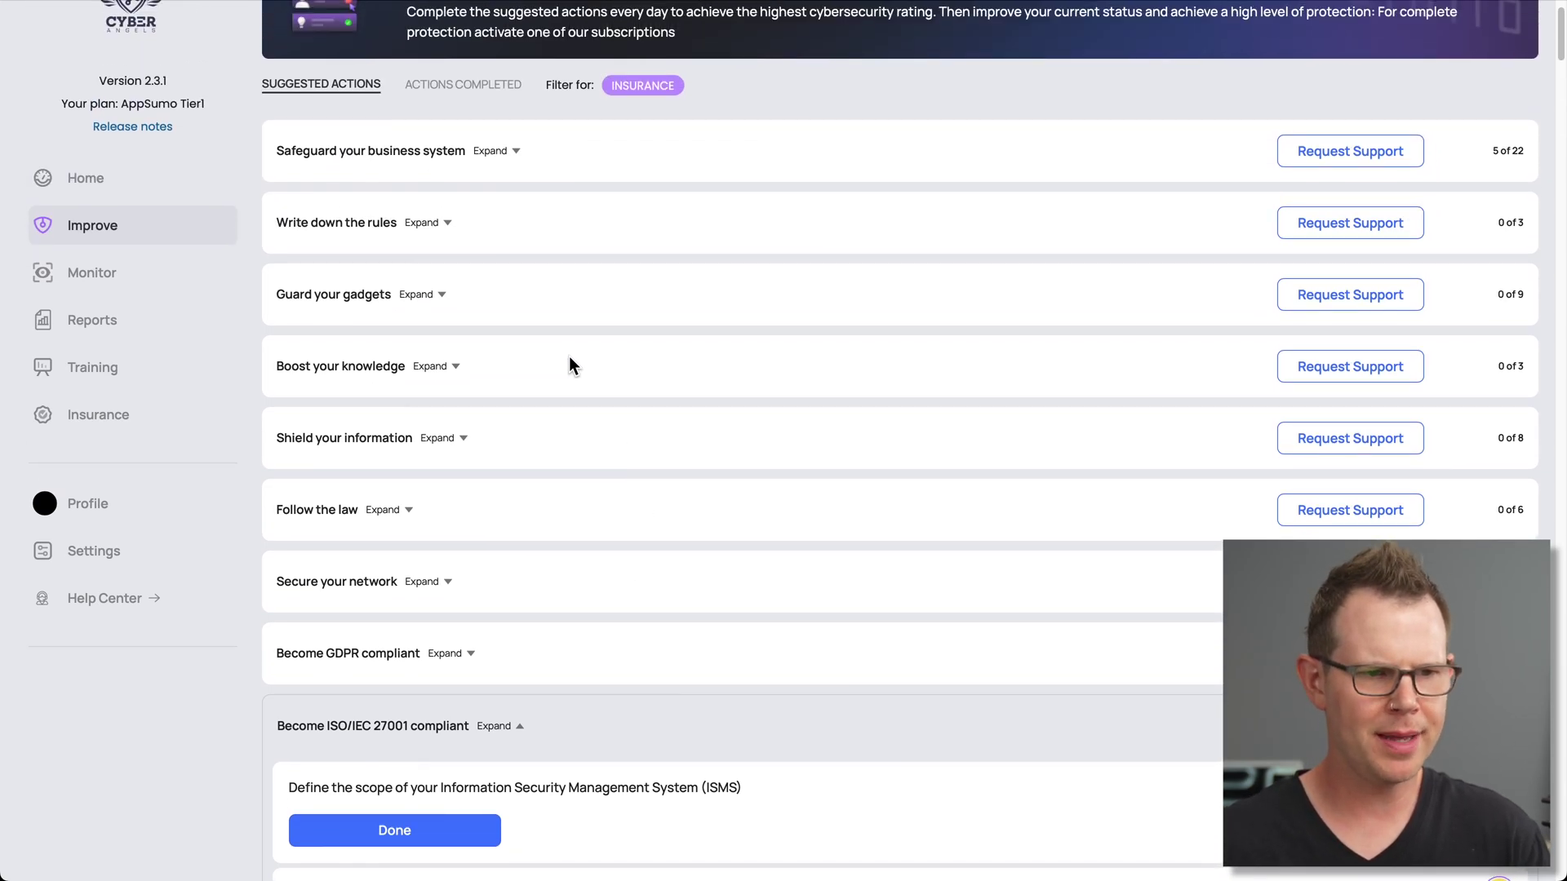
# Play the Why did we hack you?, How will I hack you? and phishing awareness videos
pyautogui.click(117, 368)
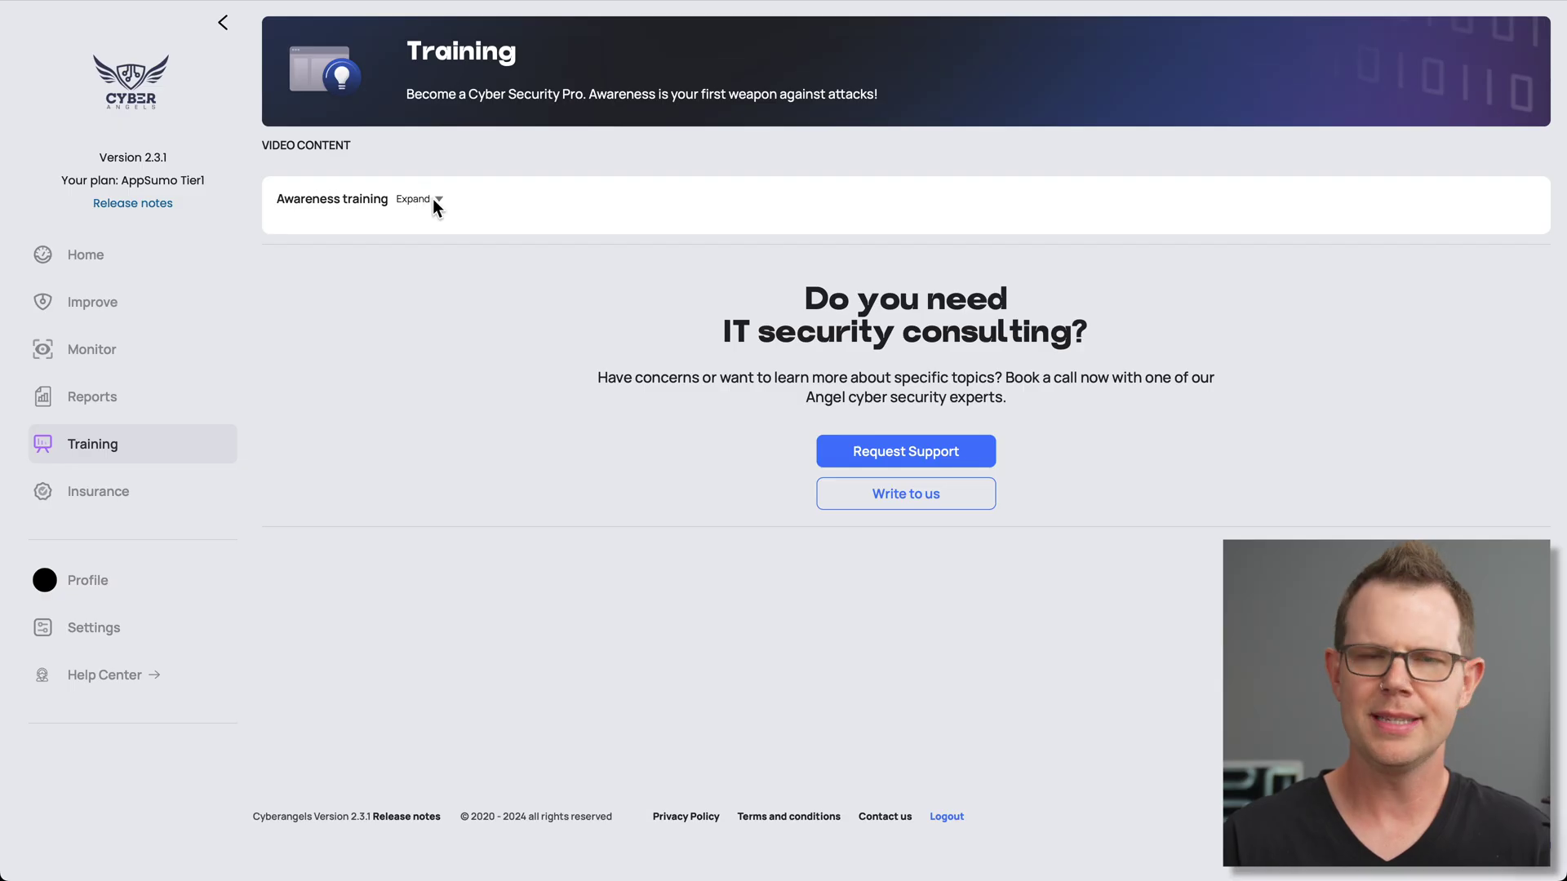
pyautogui.click(438, 200)
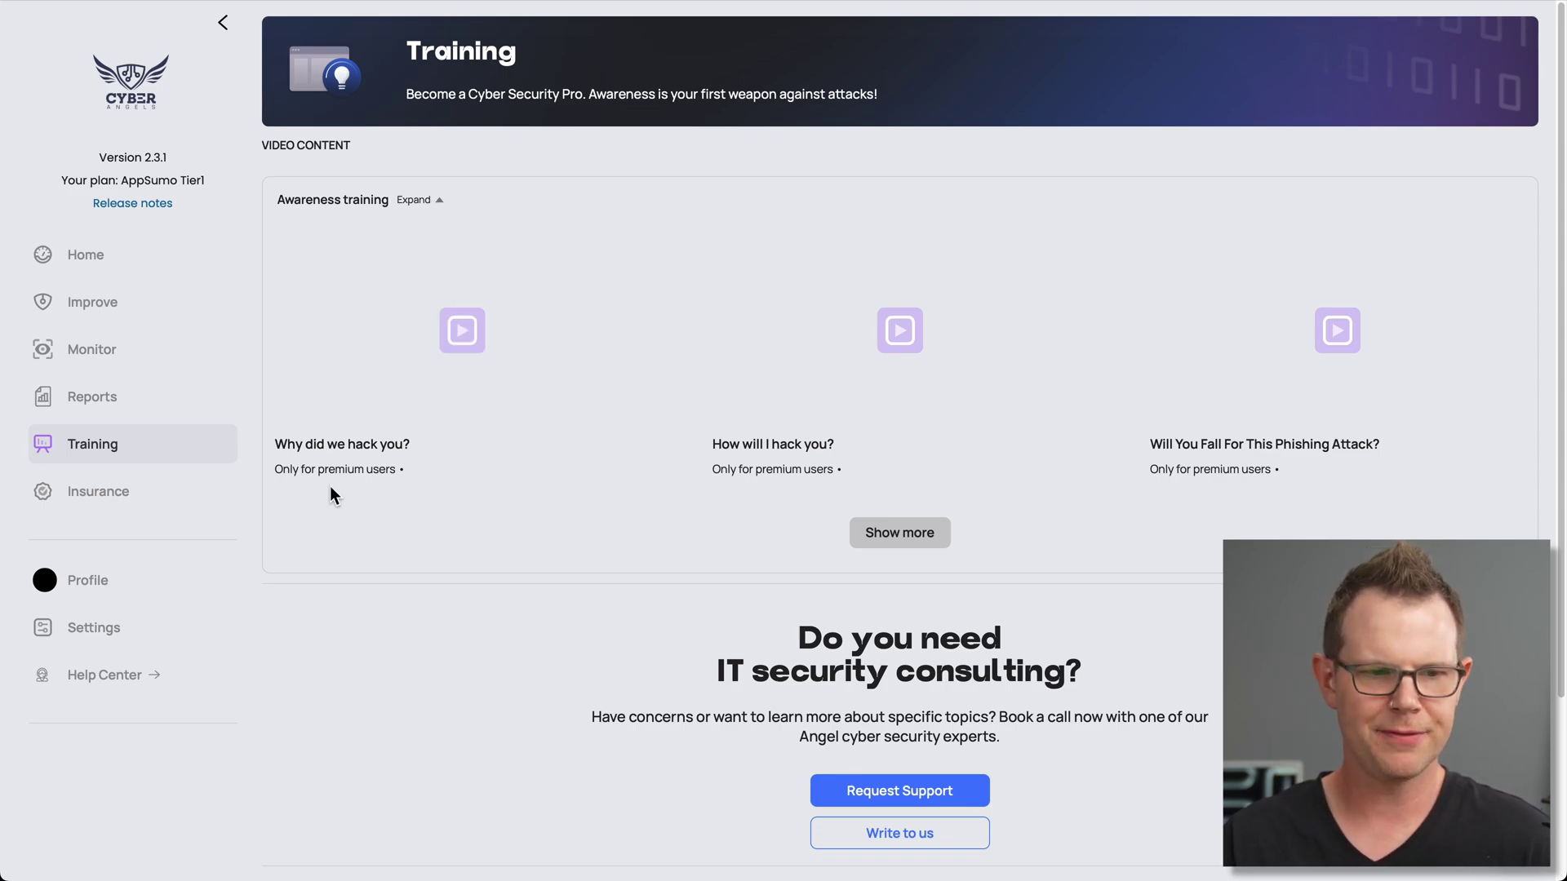
pyautogui.click(482, 321)
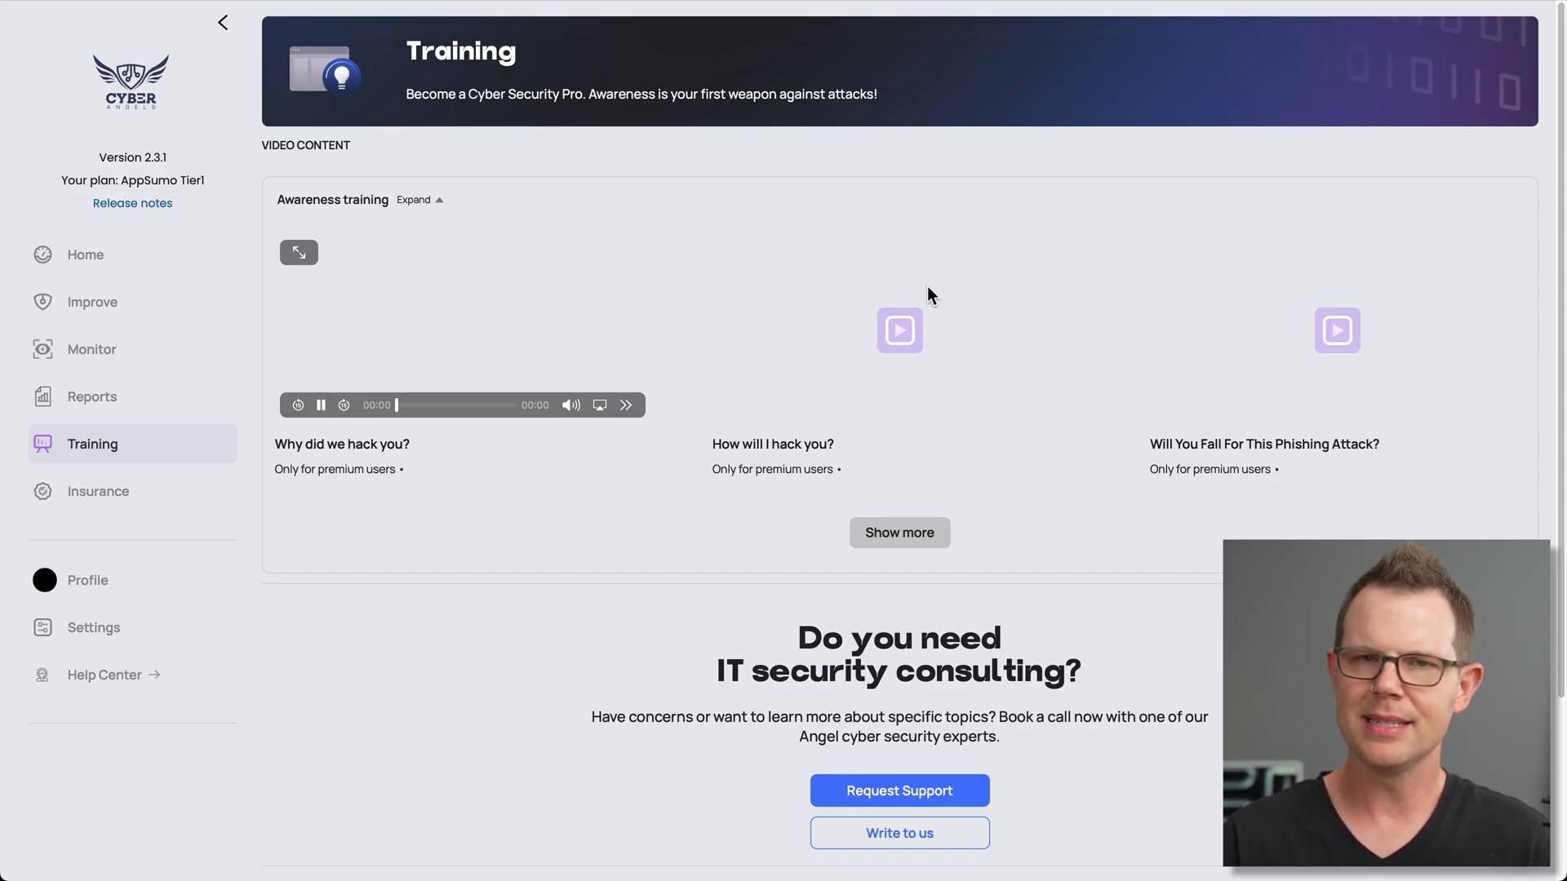
pyautogui.click(898, 322)
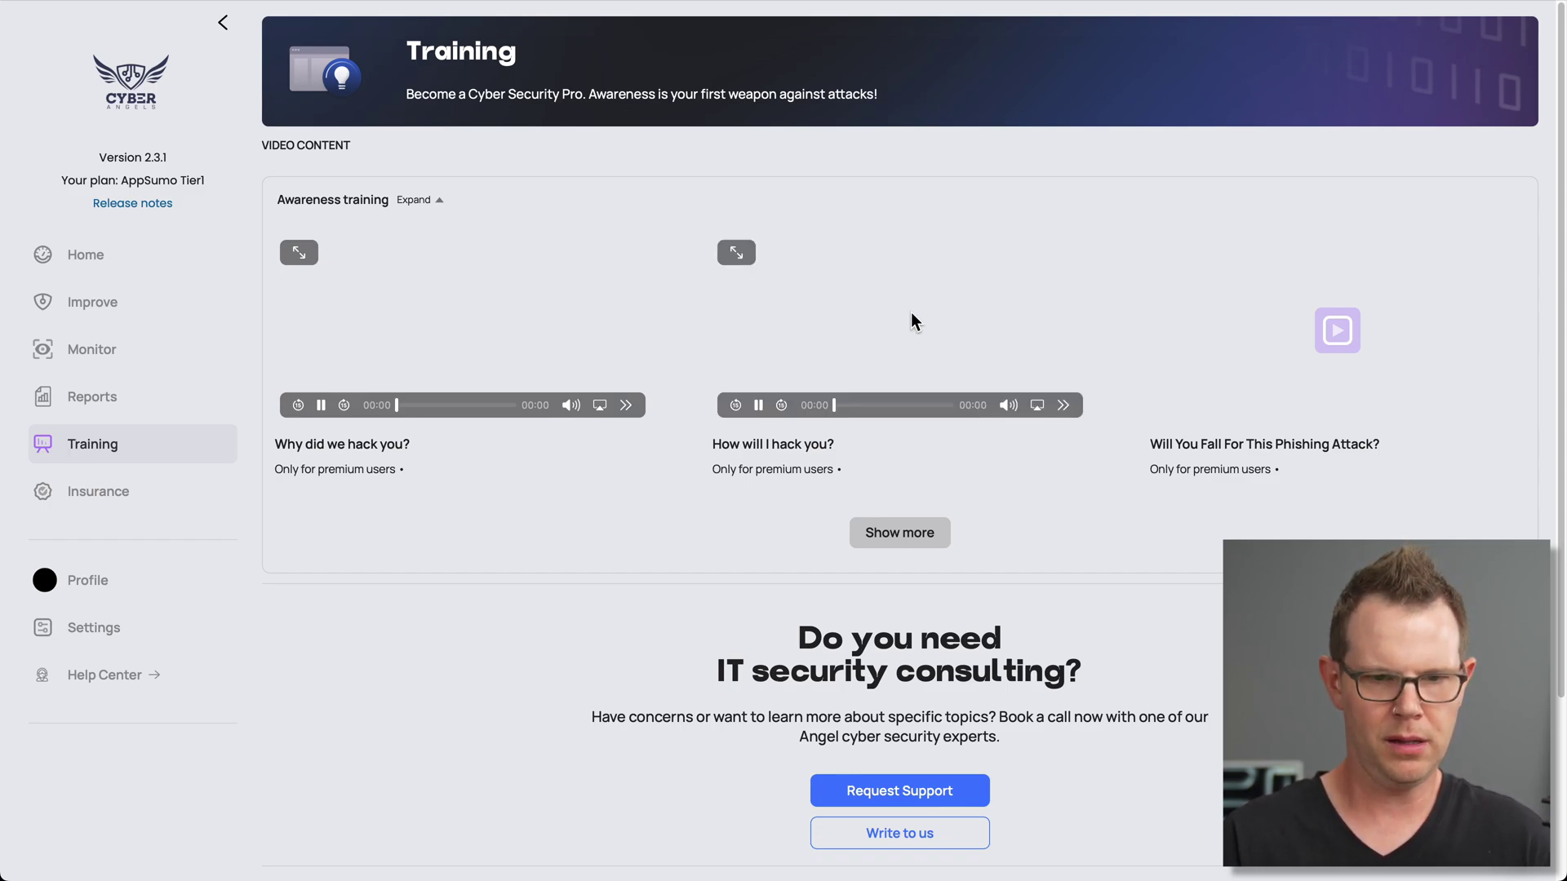
pyautogui.click(1338, 331)
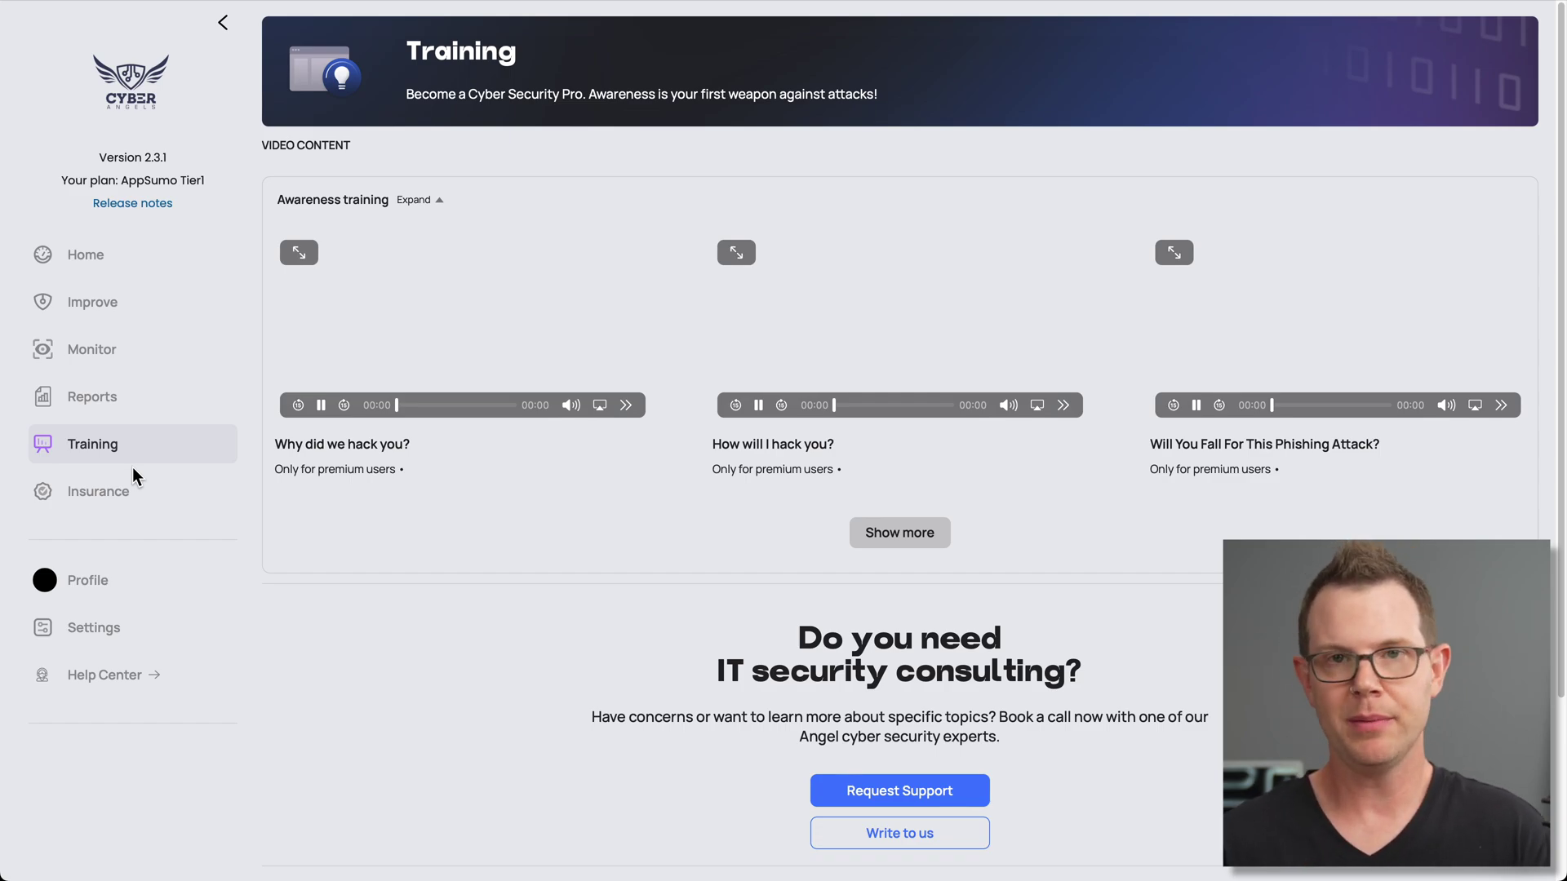
# Open the latest clientamp.com Cyber Risk report from the Reports page
pyautogui.click(96, 398)
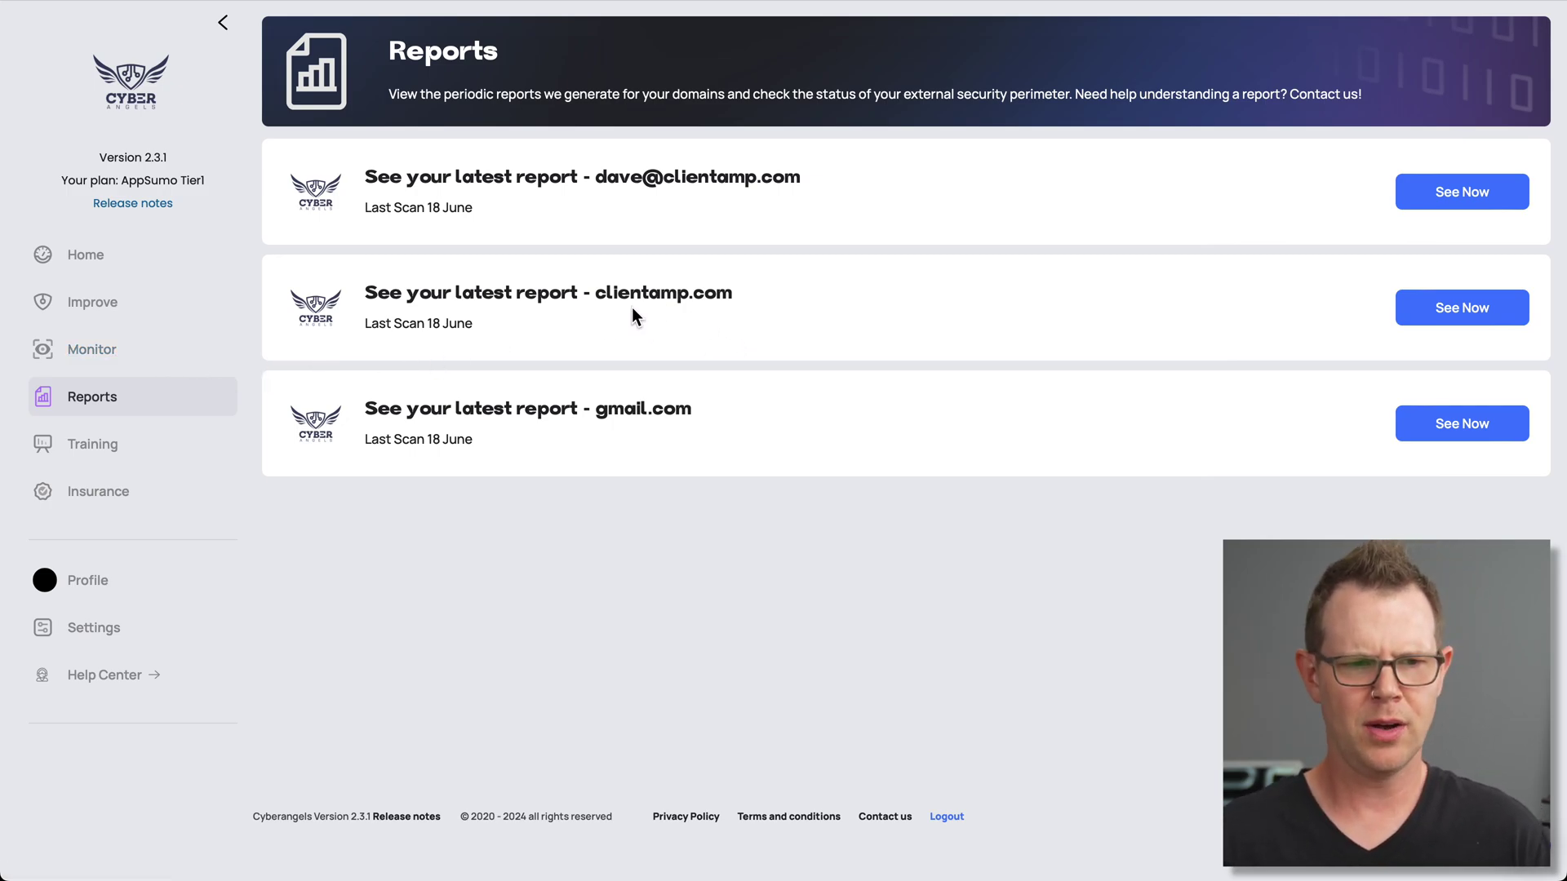
pyautogui.click(1485, 317)
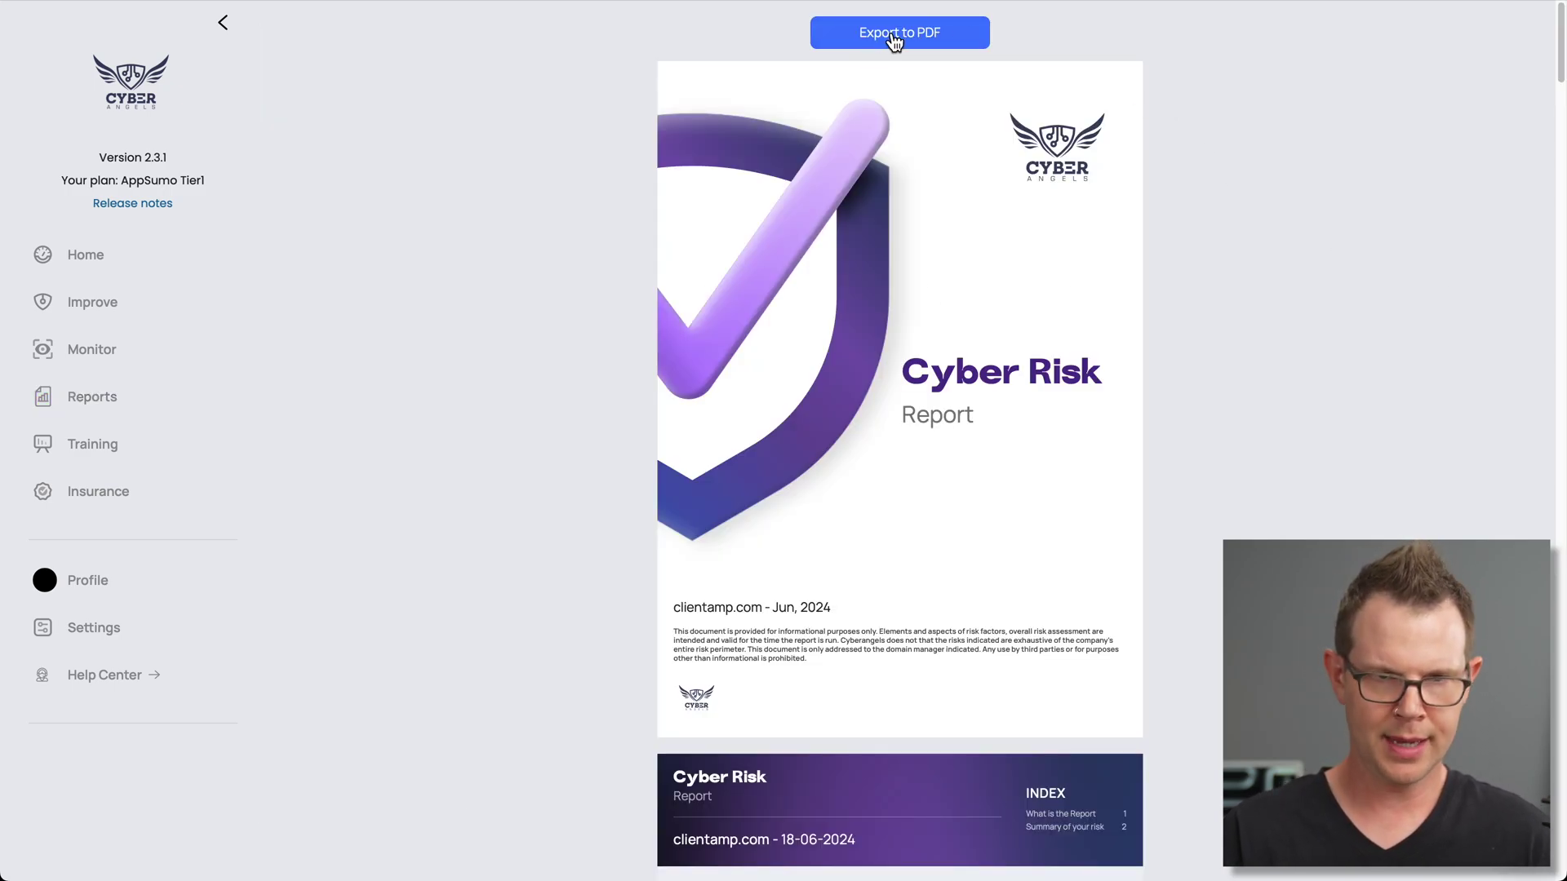
pyautogui.scroll(-6, 898, 571)
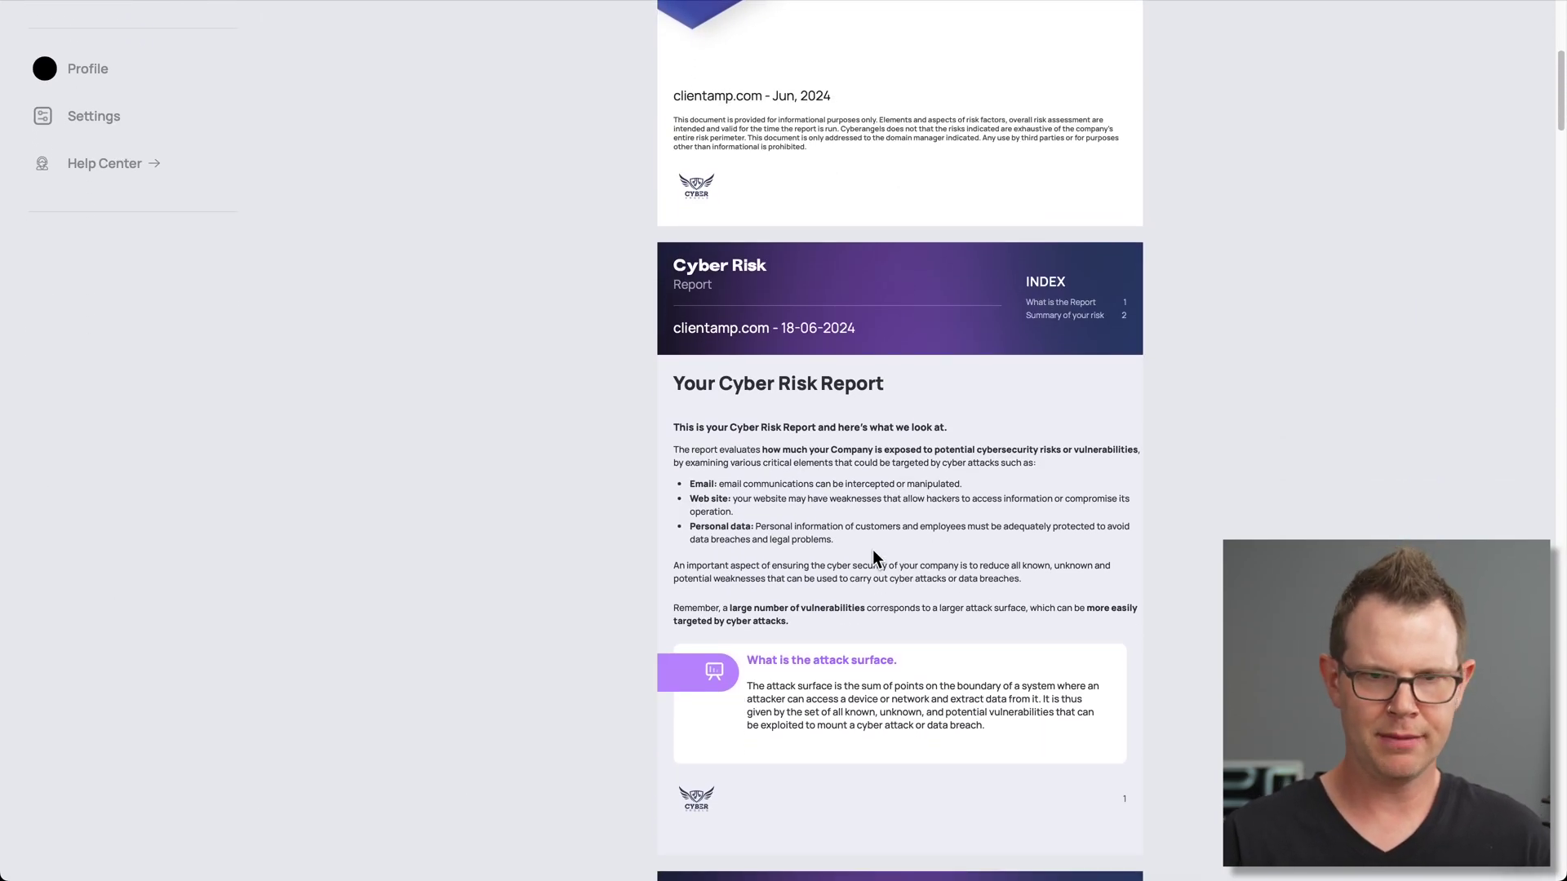
pyautogui.scroll(-3, 908, 572)
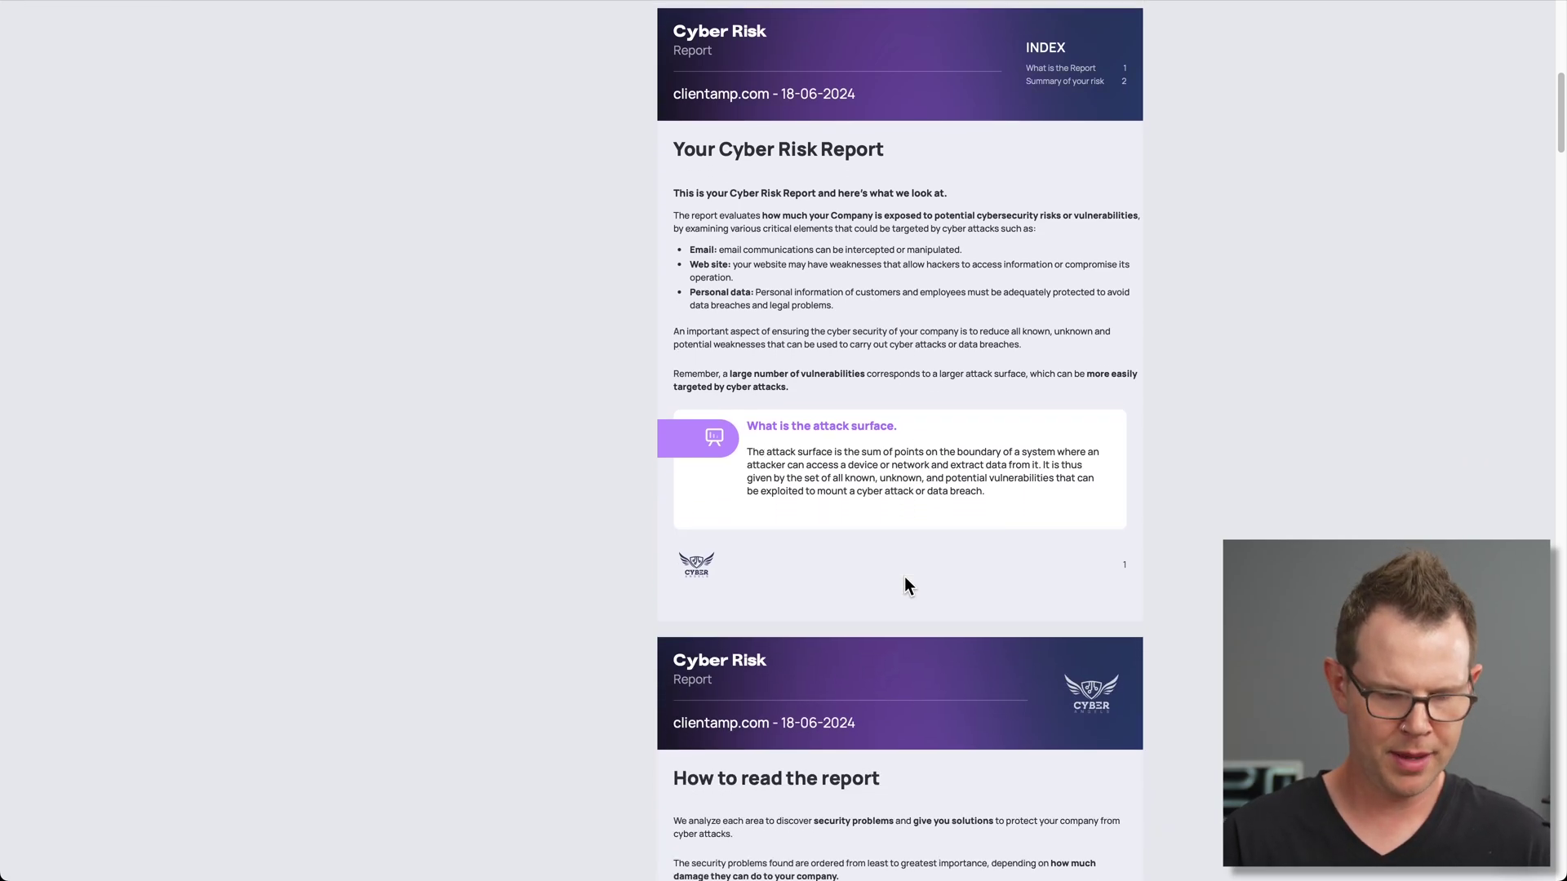
# Zoom the report in and scroll down to the Summary of your risk section
pyautogui.hotkey('ctrl', '+')
pyautogui.hotkey('ctrl', '+')
pyautogui.hotkey('ctrl', '+')
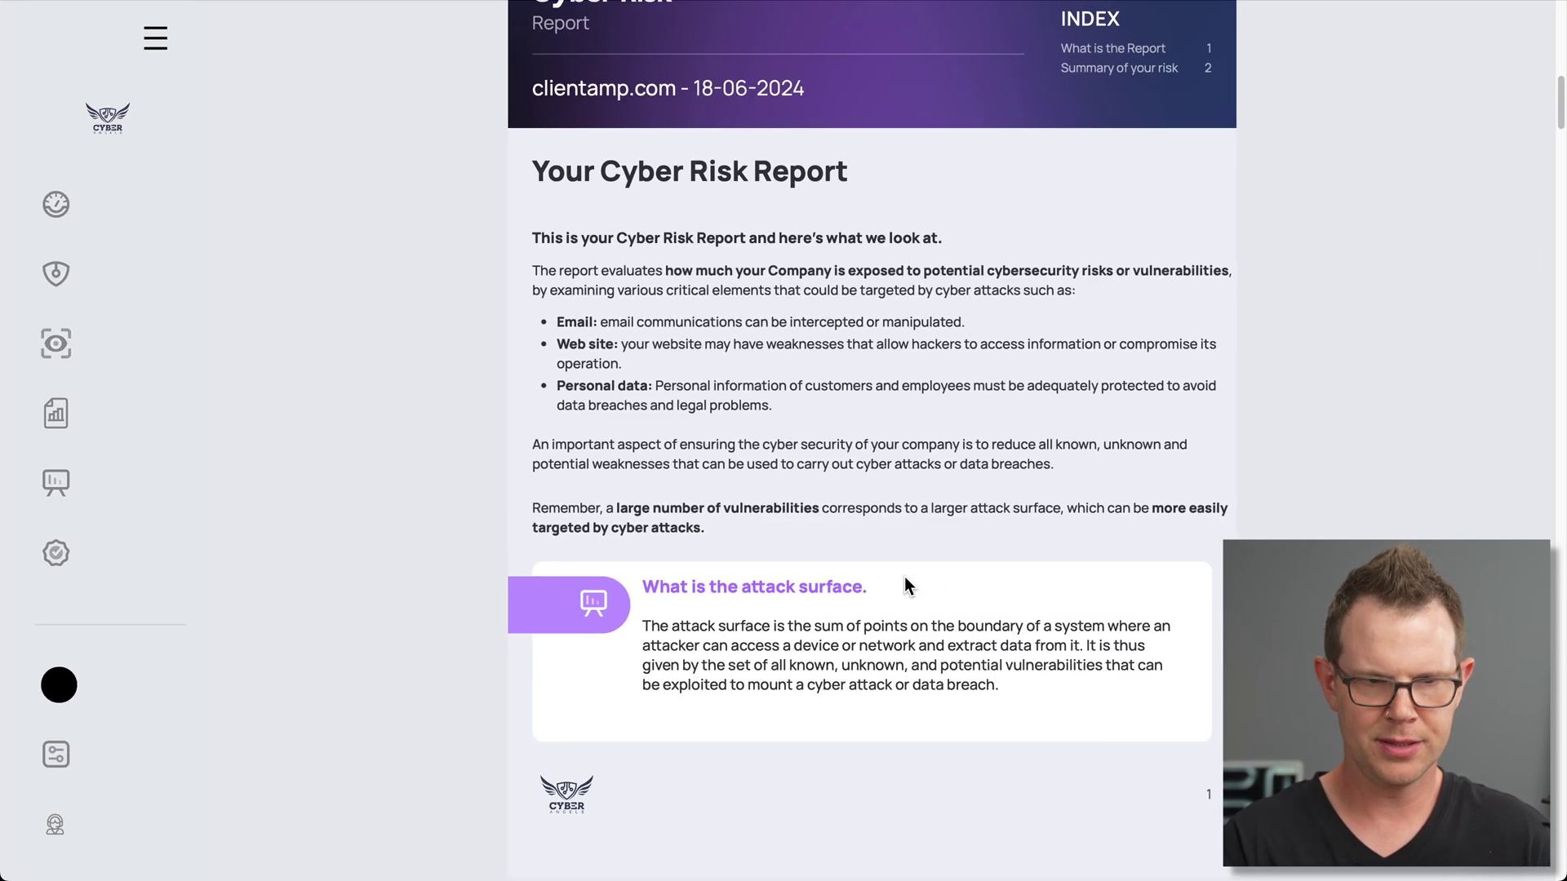
pyautogui.scroll(-1, 899, 568)
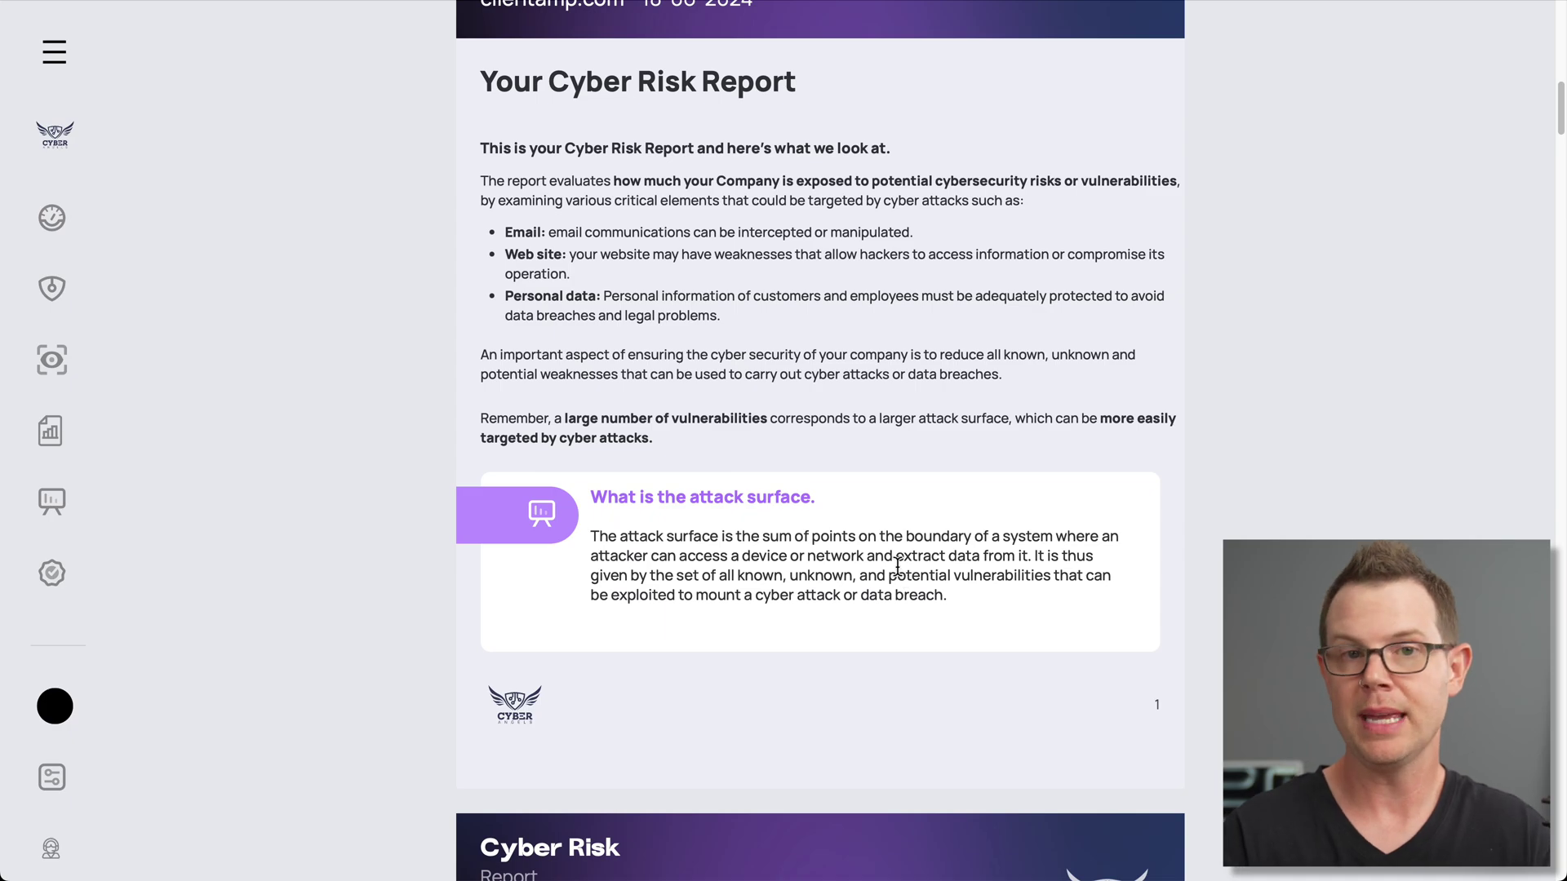
pyautogui.scroll(-8, 930, 571)
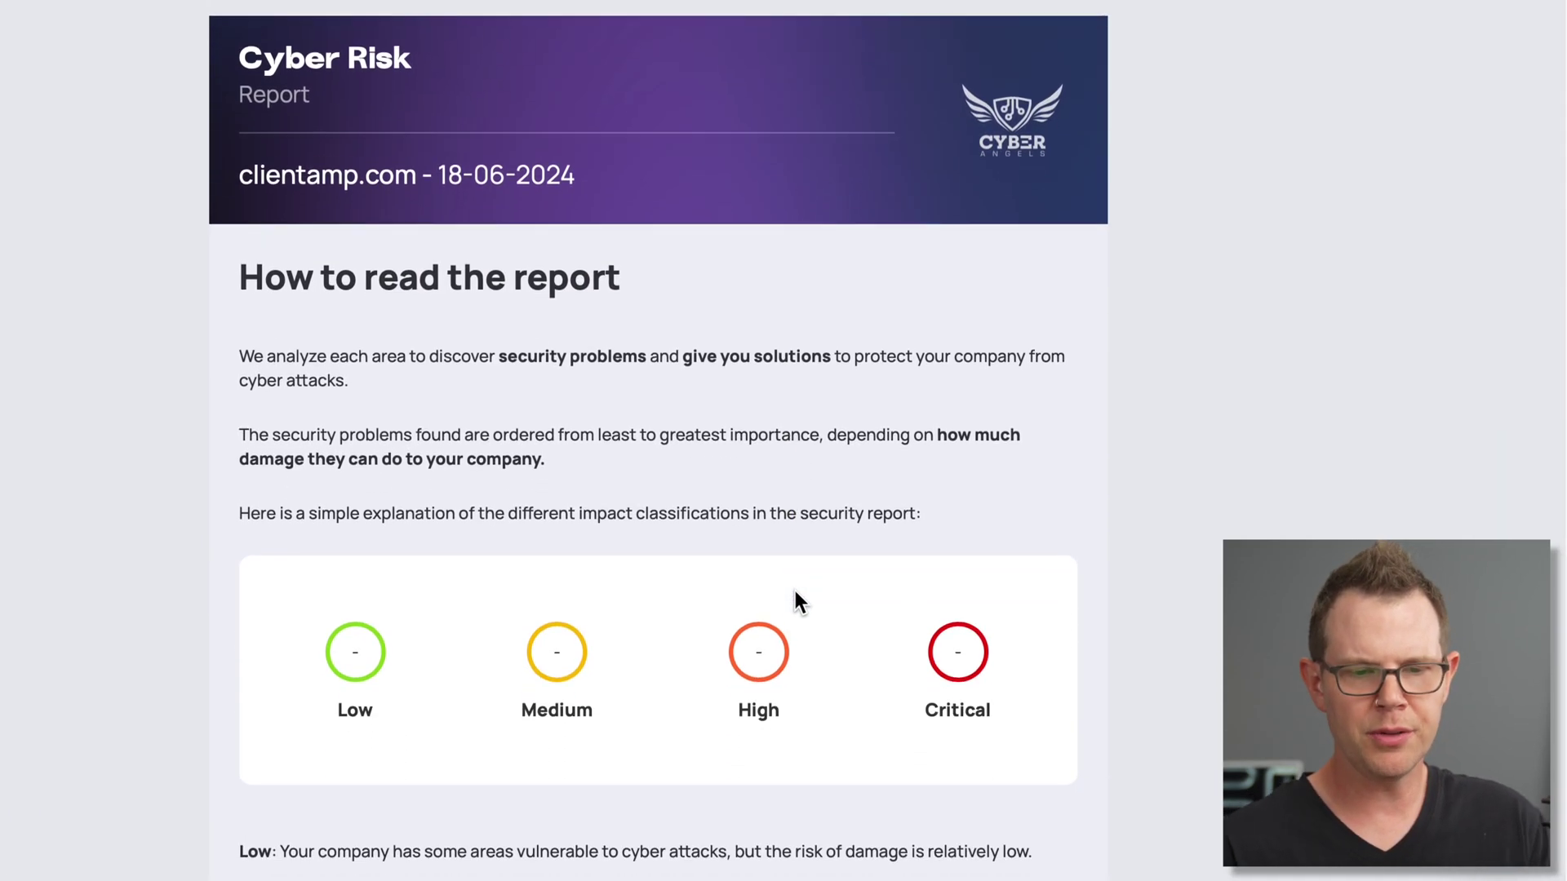
pyautogui.scroll(-8, 796, 602)
pyautogui.scroll(2, 776, 579)
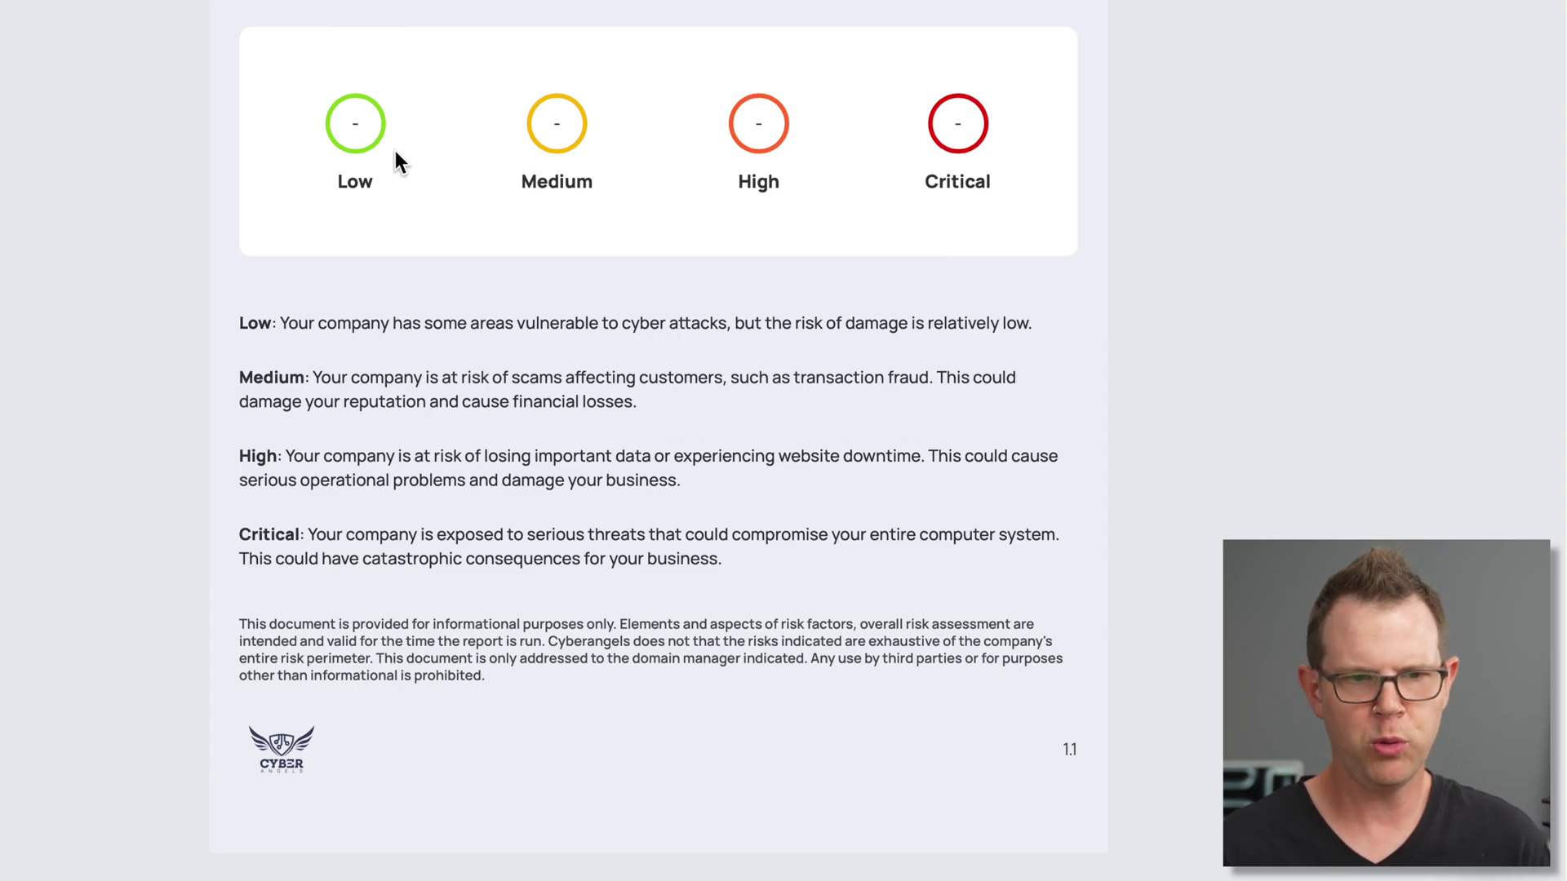
# Scroll past the risk gauge and Industry benchmark chart to the Email Configuration details
pyautogui.scroll(-10, 940, 302)
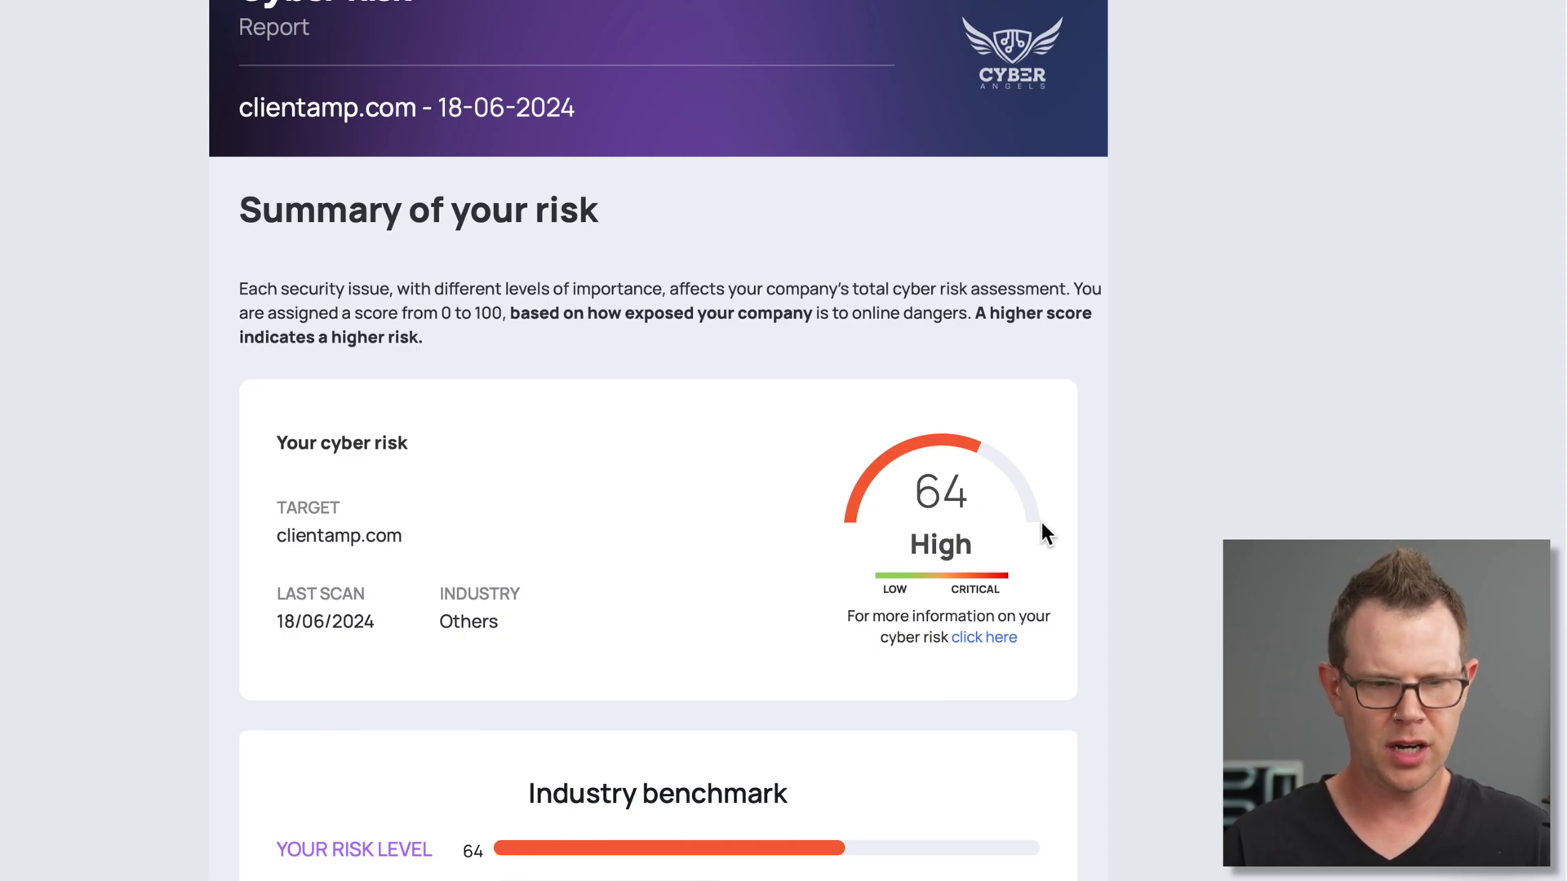
pyautogui.scroll(-3, 1025, 555)
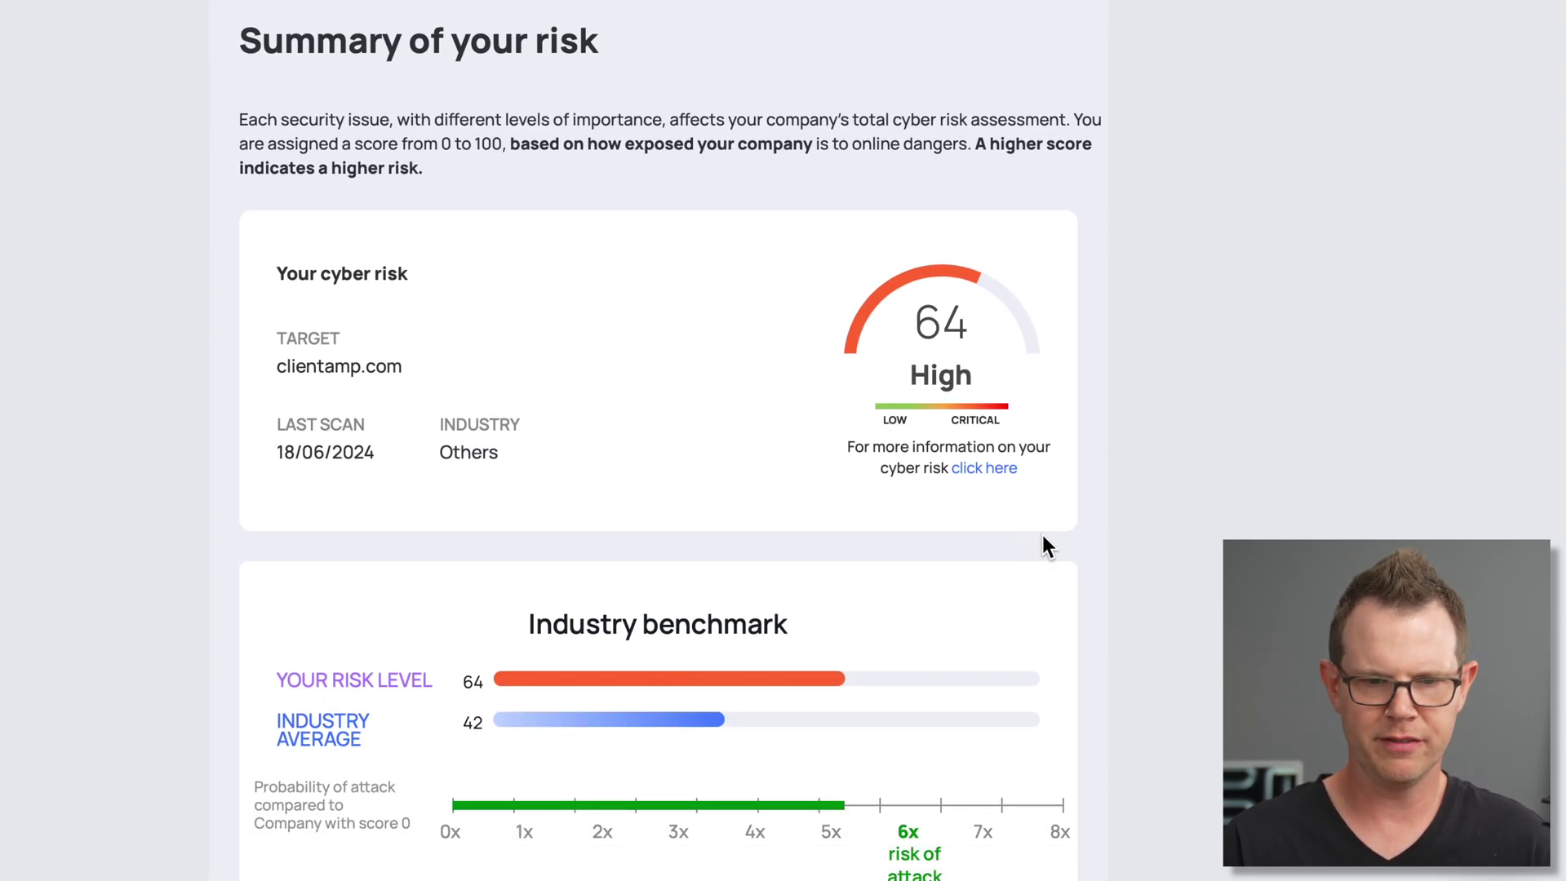
pyautogui.scroll(-4, 1047, 539)
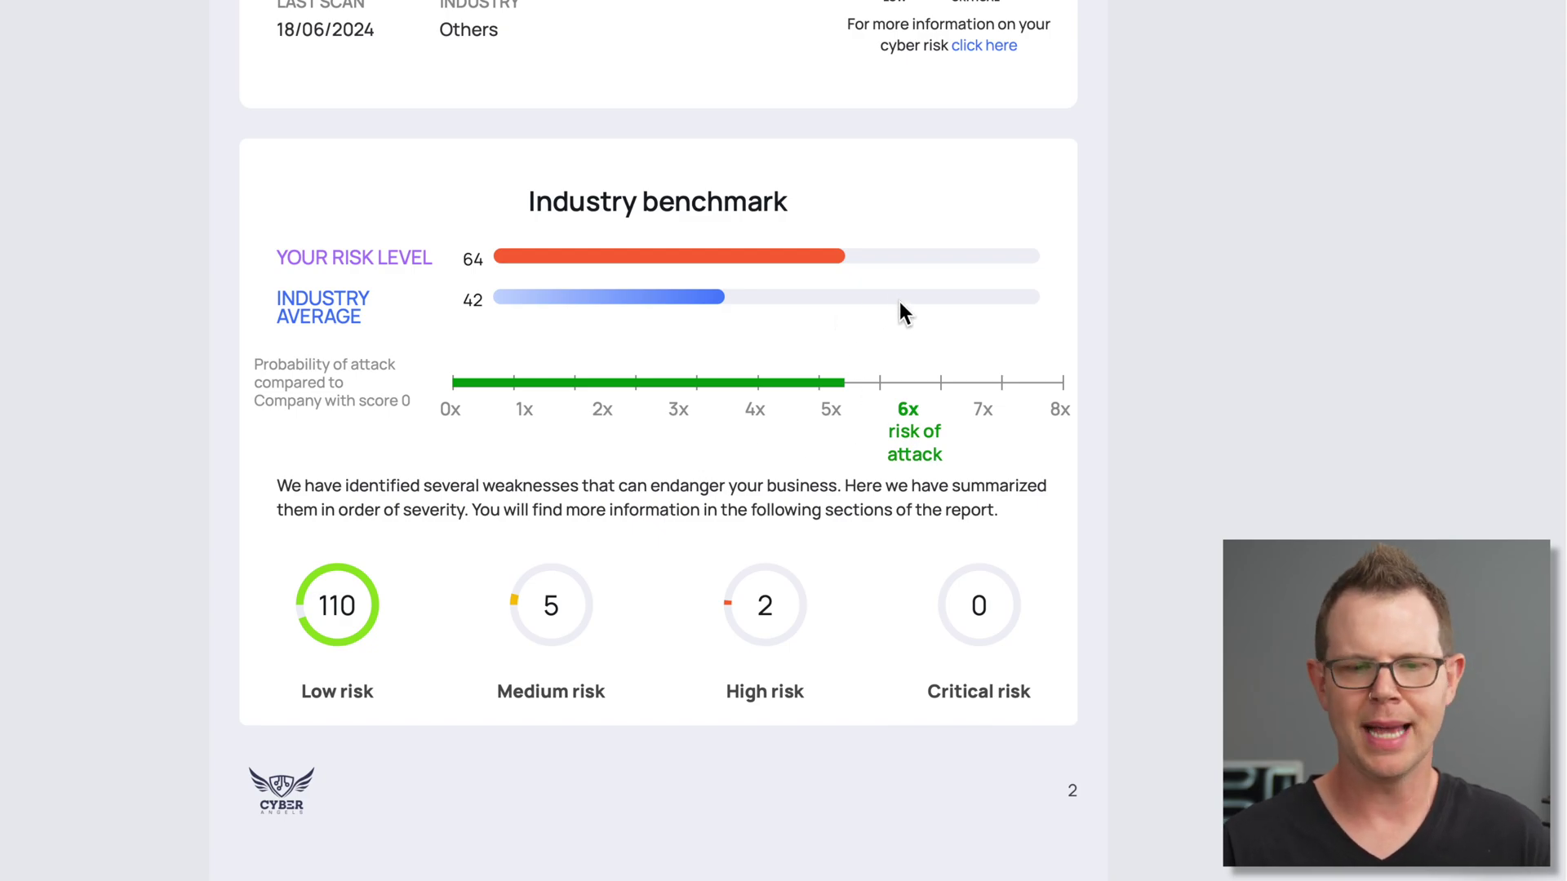
pyautogui.scroll(-12, 847, 469)
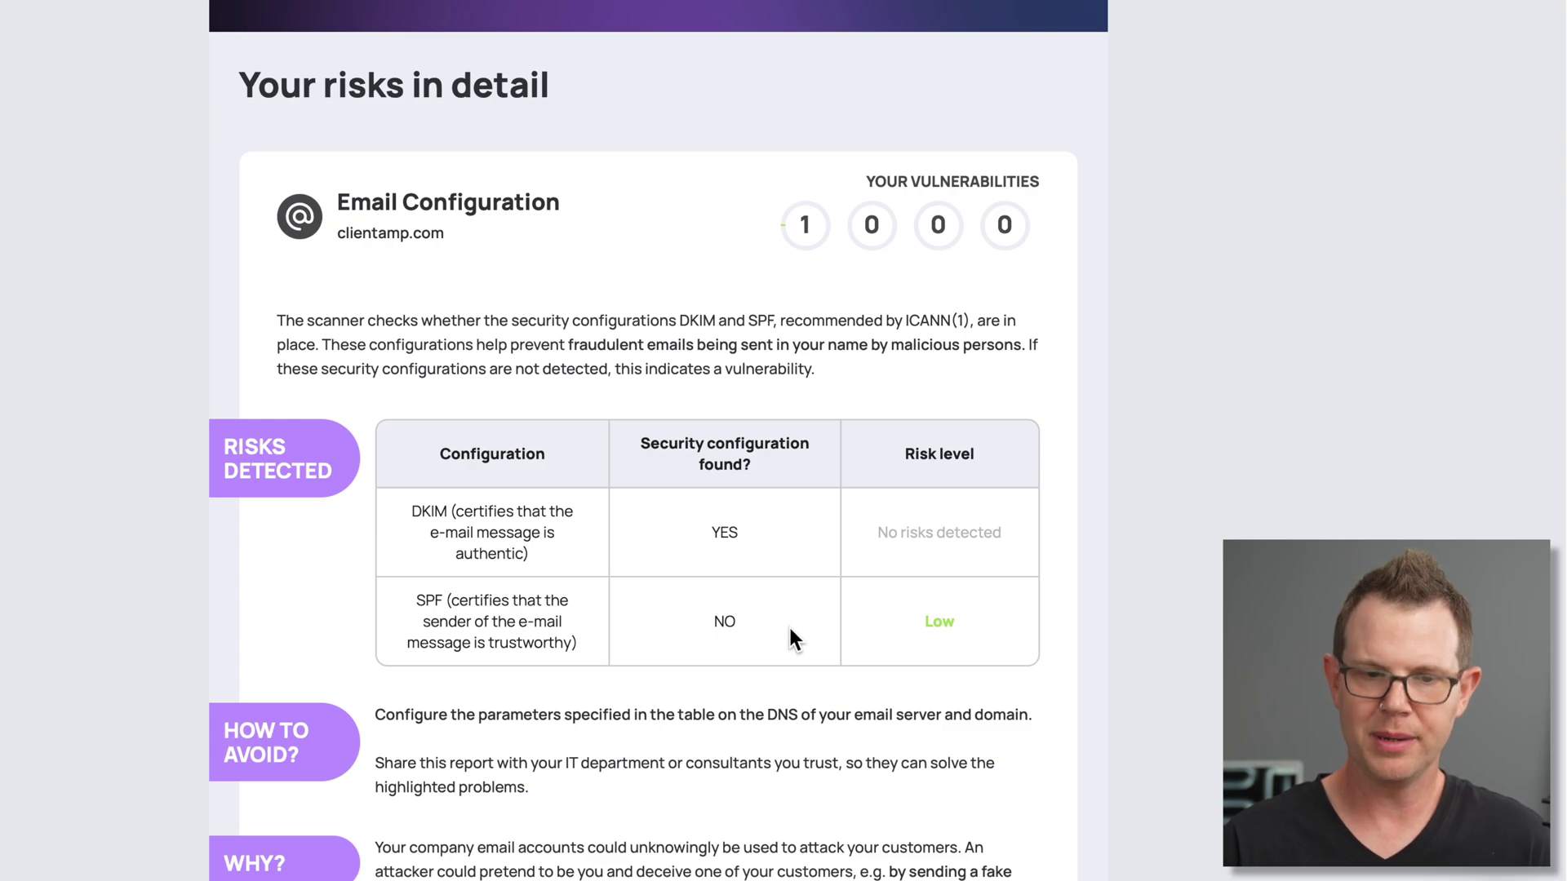
# Scroll through the Web site section and its CVE vulnerabilities table
pyautogui.scroll(-15, 824, 613)
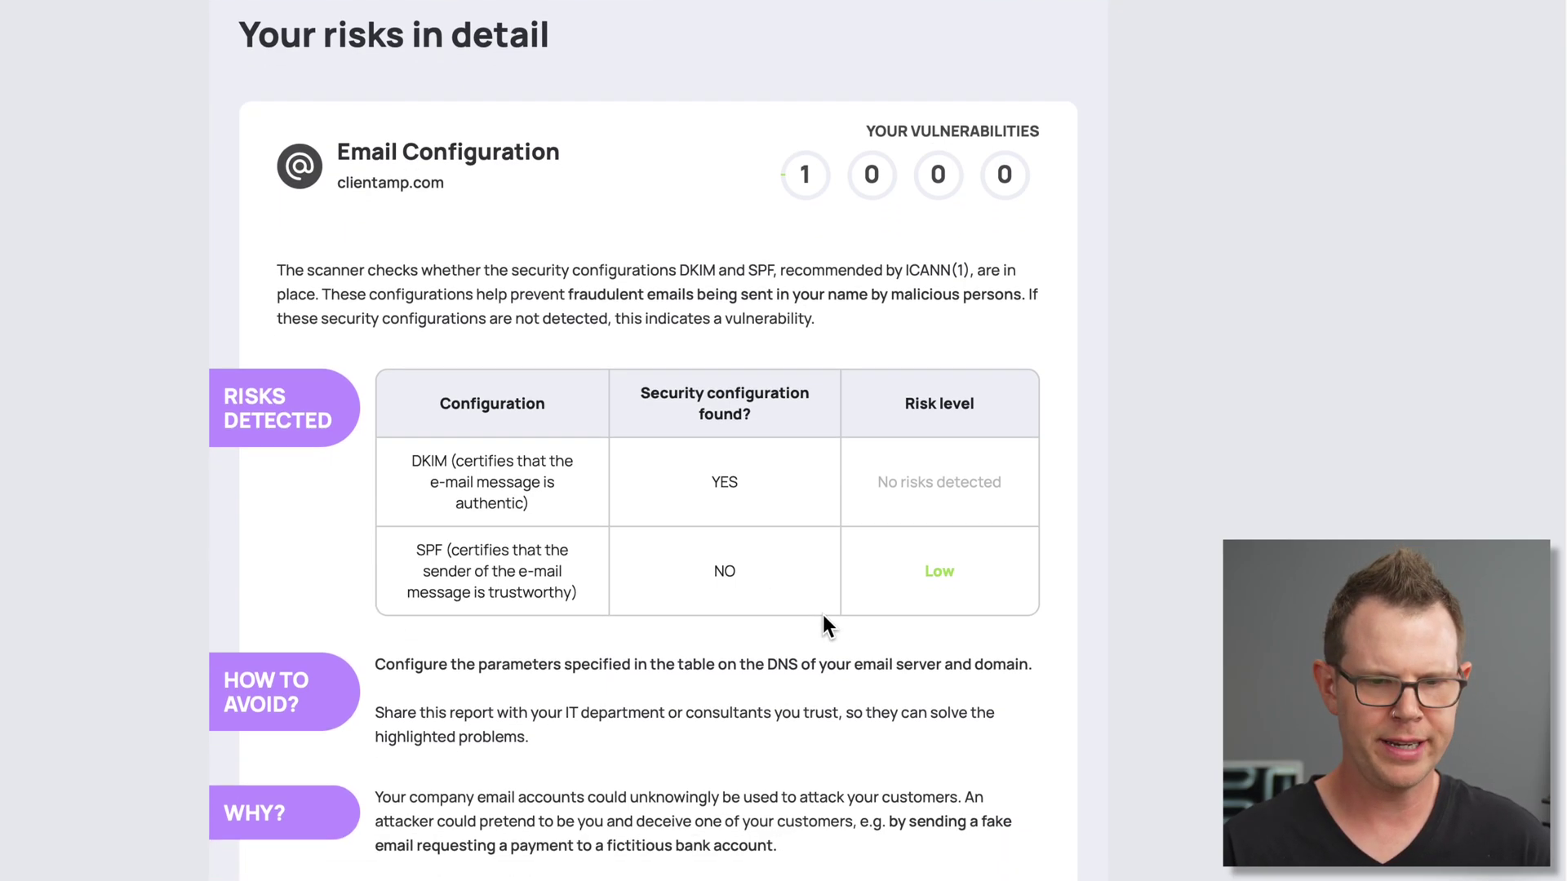
pyautogui.scroll(-7, 824, 611)
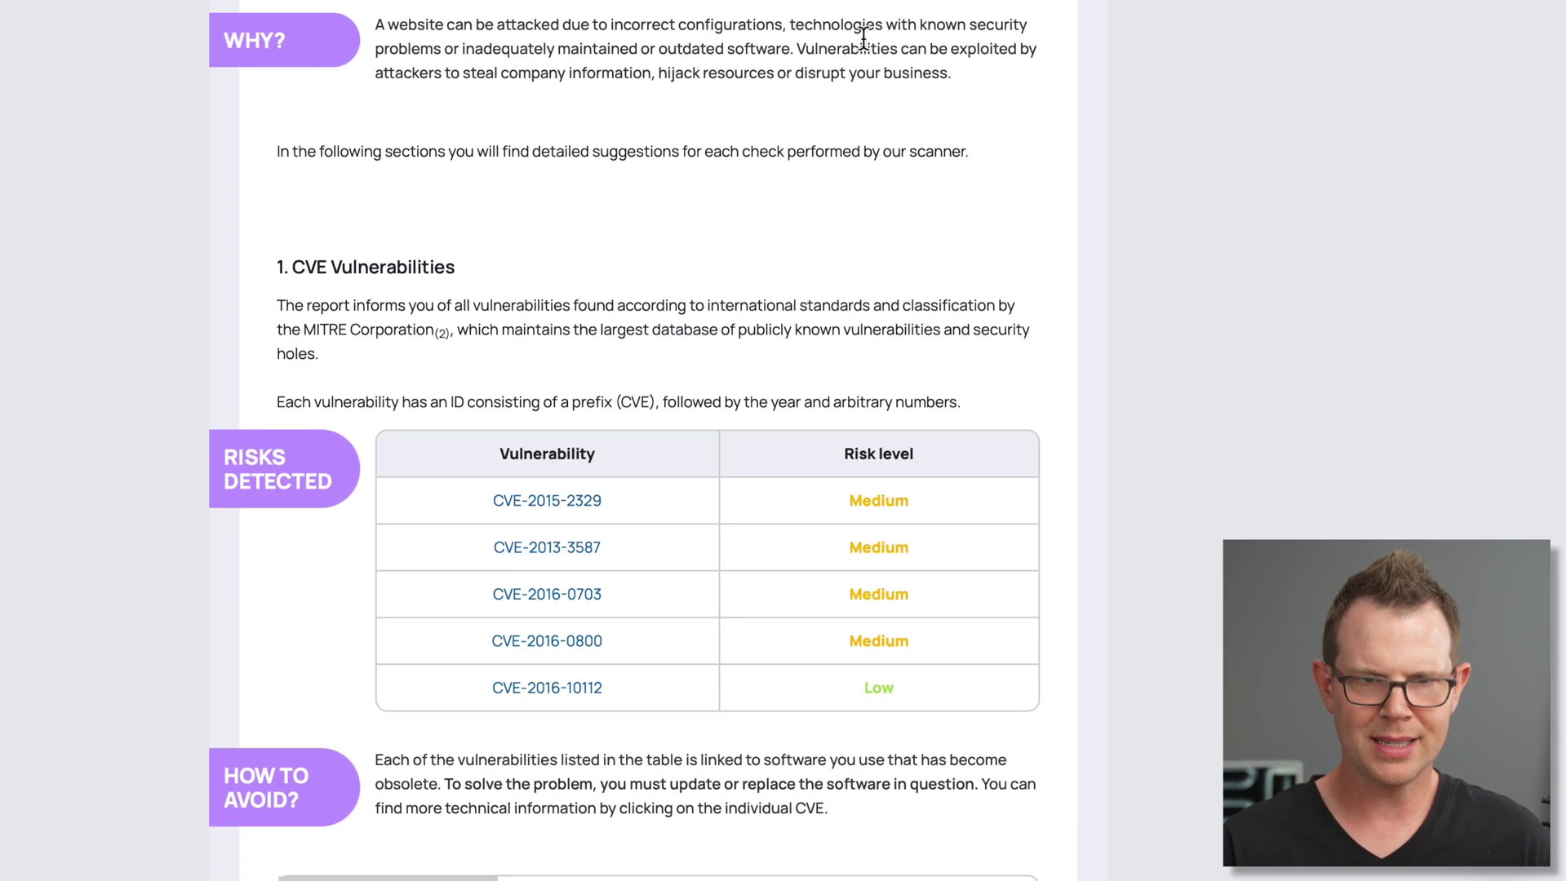
pyautogui.scroll(2, 815, 168)
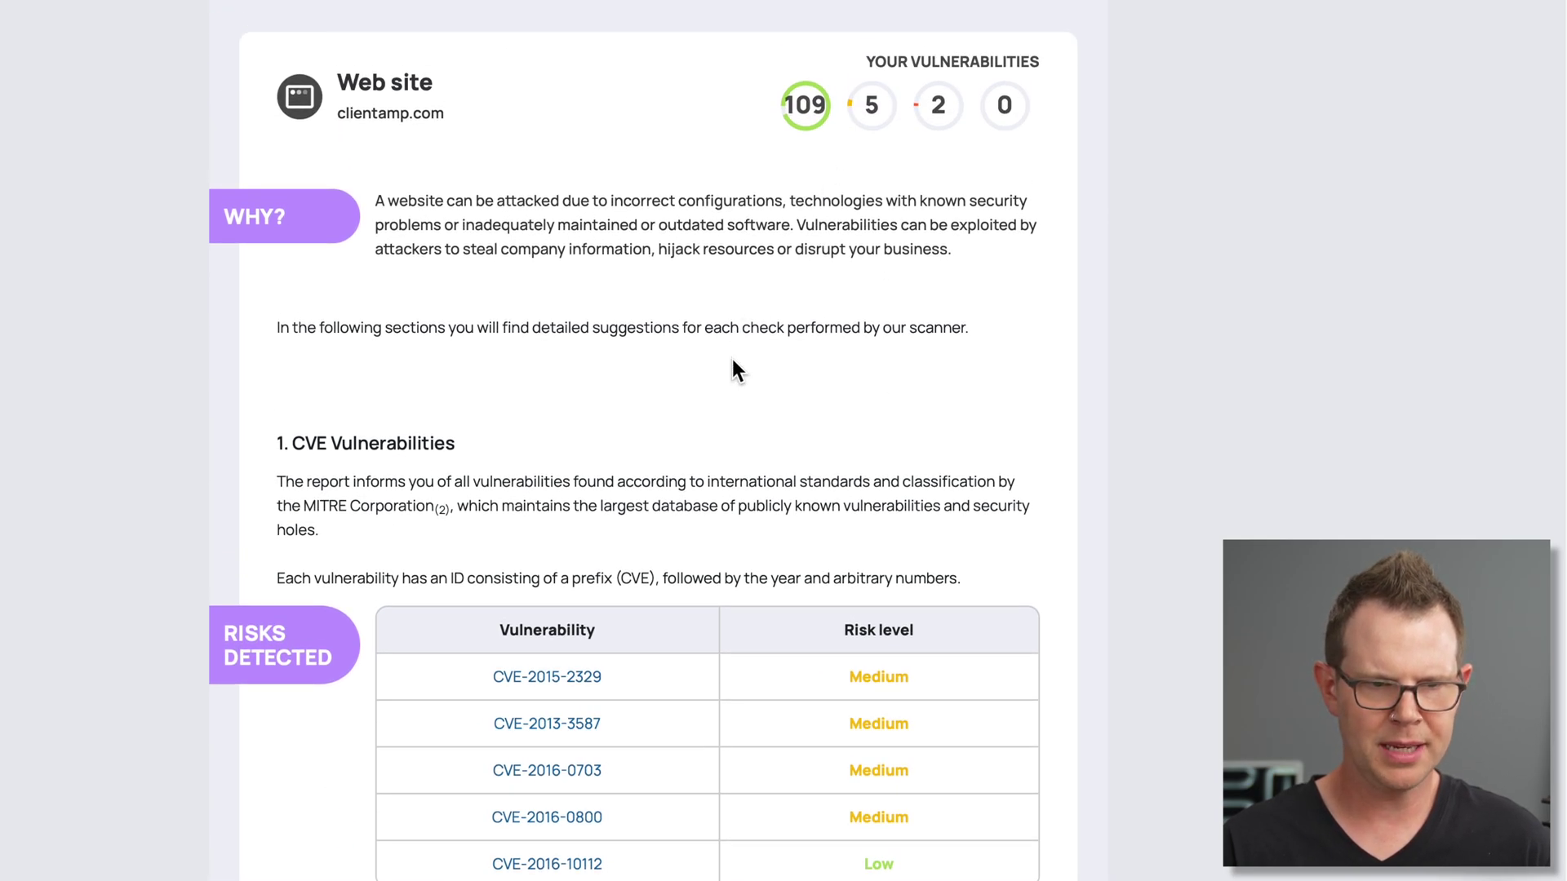
pyautogui.scroll(-5, 735, 371)
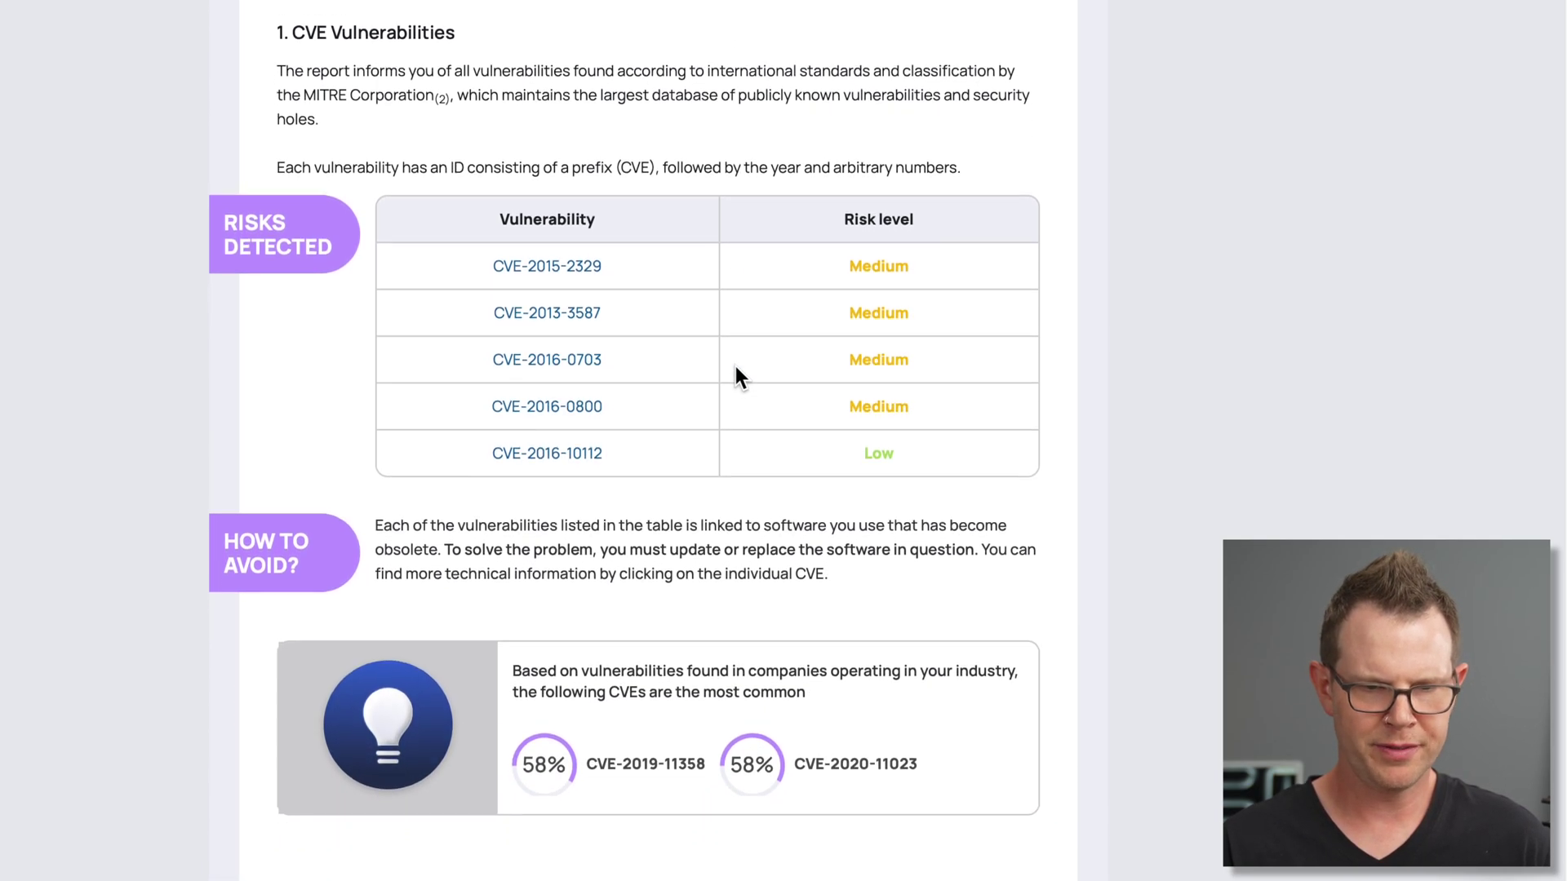
pyautogui.scroll(-3, 733, 362)
pyautogui.moveTo(523, 543); pyautogui.dragTo(654, 543)
pyautogui.click(703, 555)
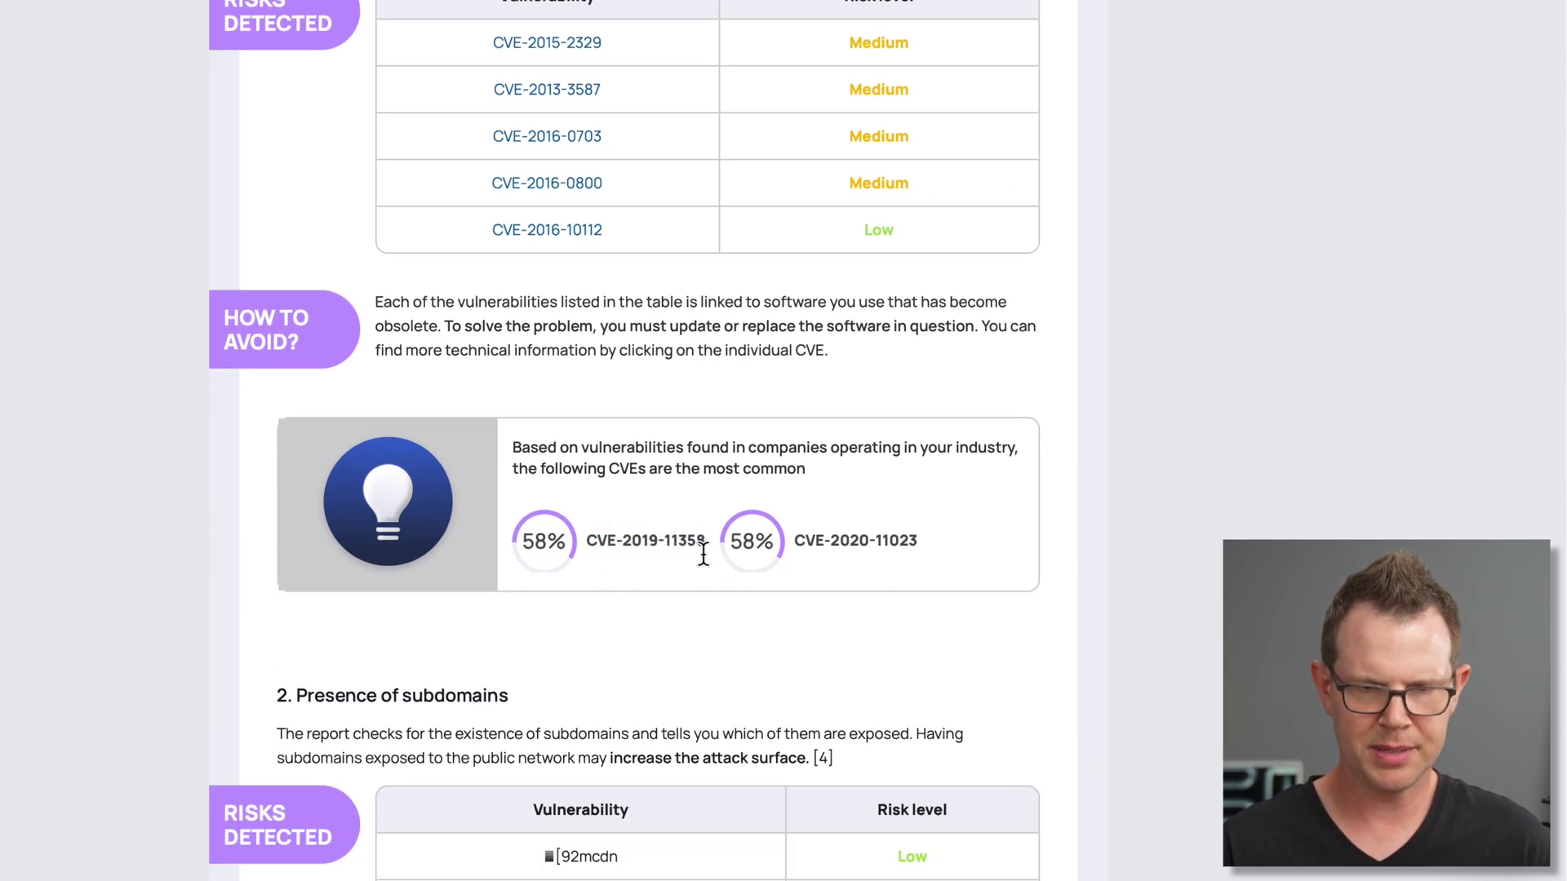
pyautogui.scroll(-9, 700, 564)
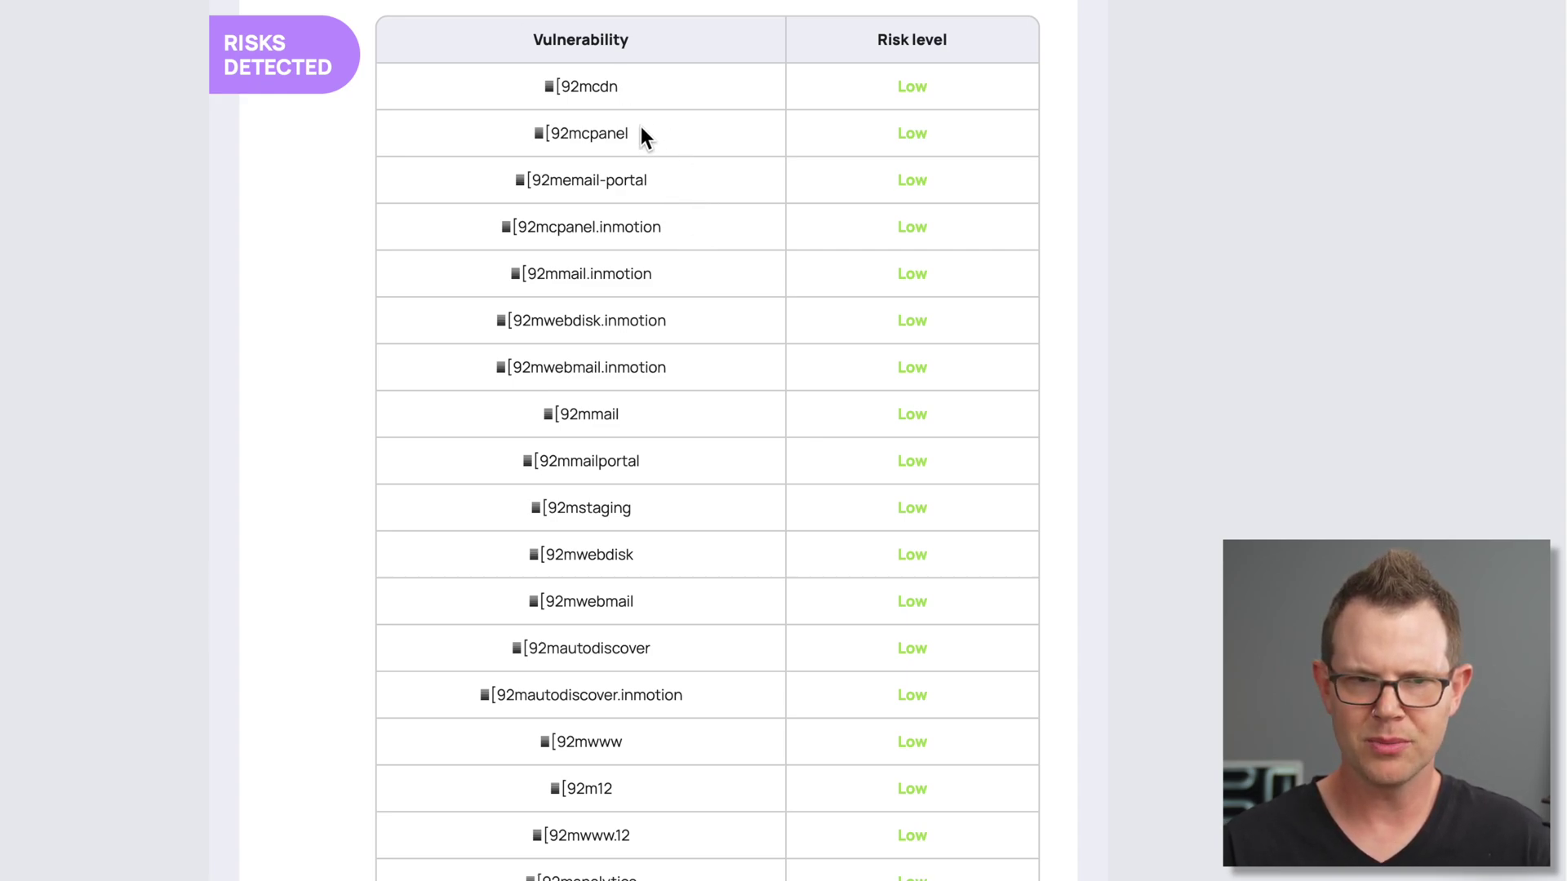
# Scroll through the exposed subdomains list down to its How to avoid note
pyautogui.scroll(-5, 724, 527)
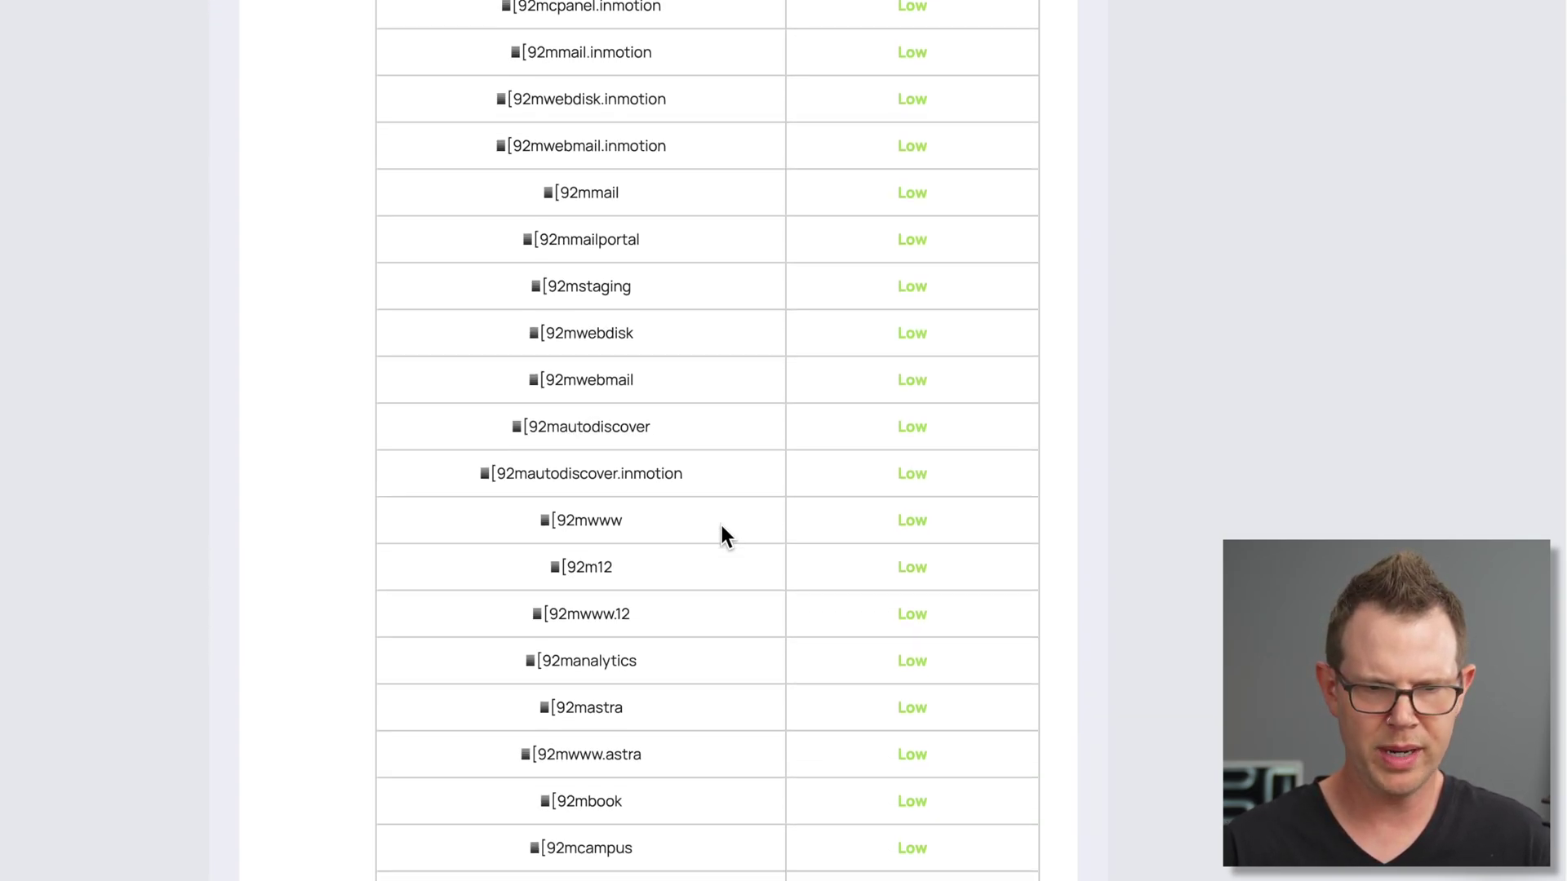
pyautogui.scroll(-6, 721, 526)
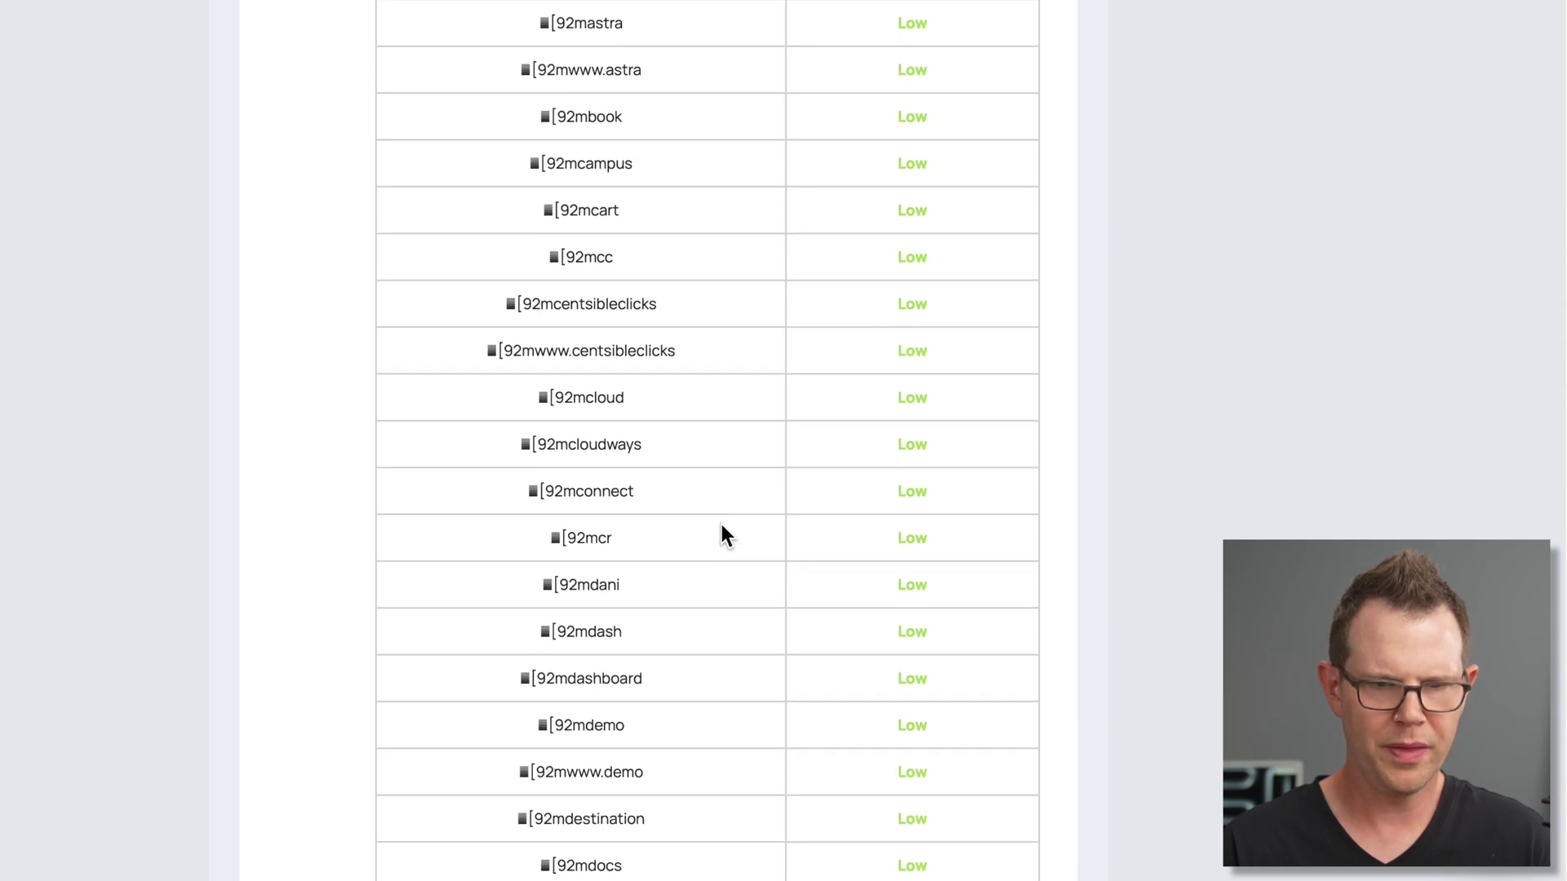
pyautogui.scroll(-15, 725, 534)
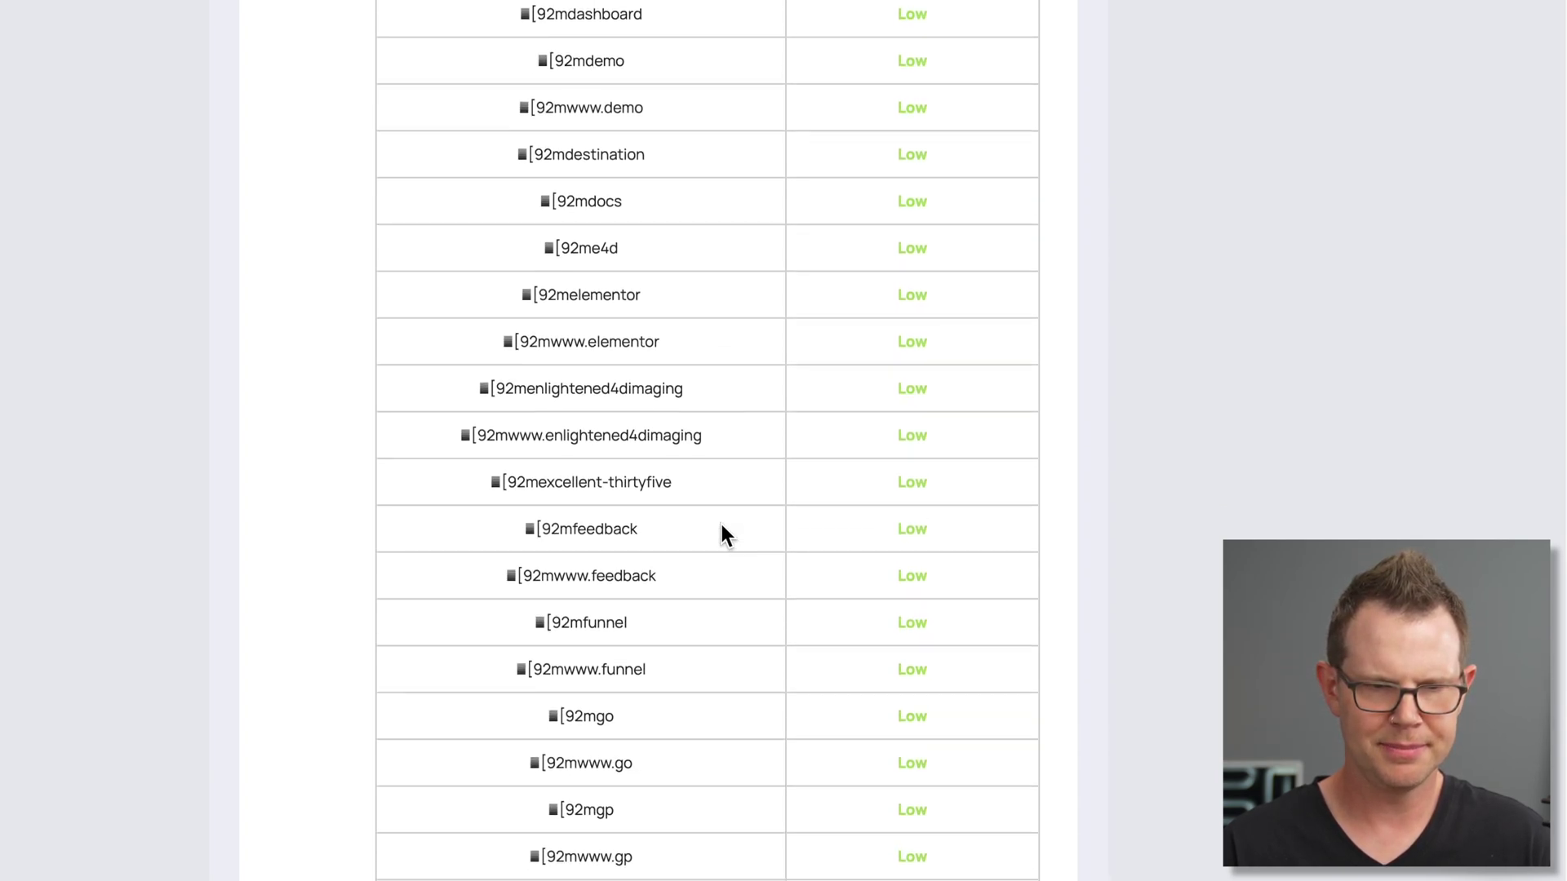
pyautogui.scroll(-4, 725, 535)
pyautogui.moveTo(539, 372); pyautogui.dragTo(573, 369)
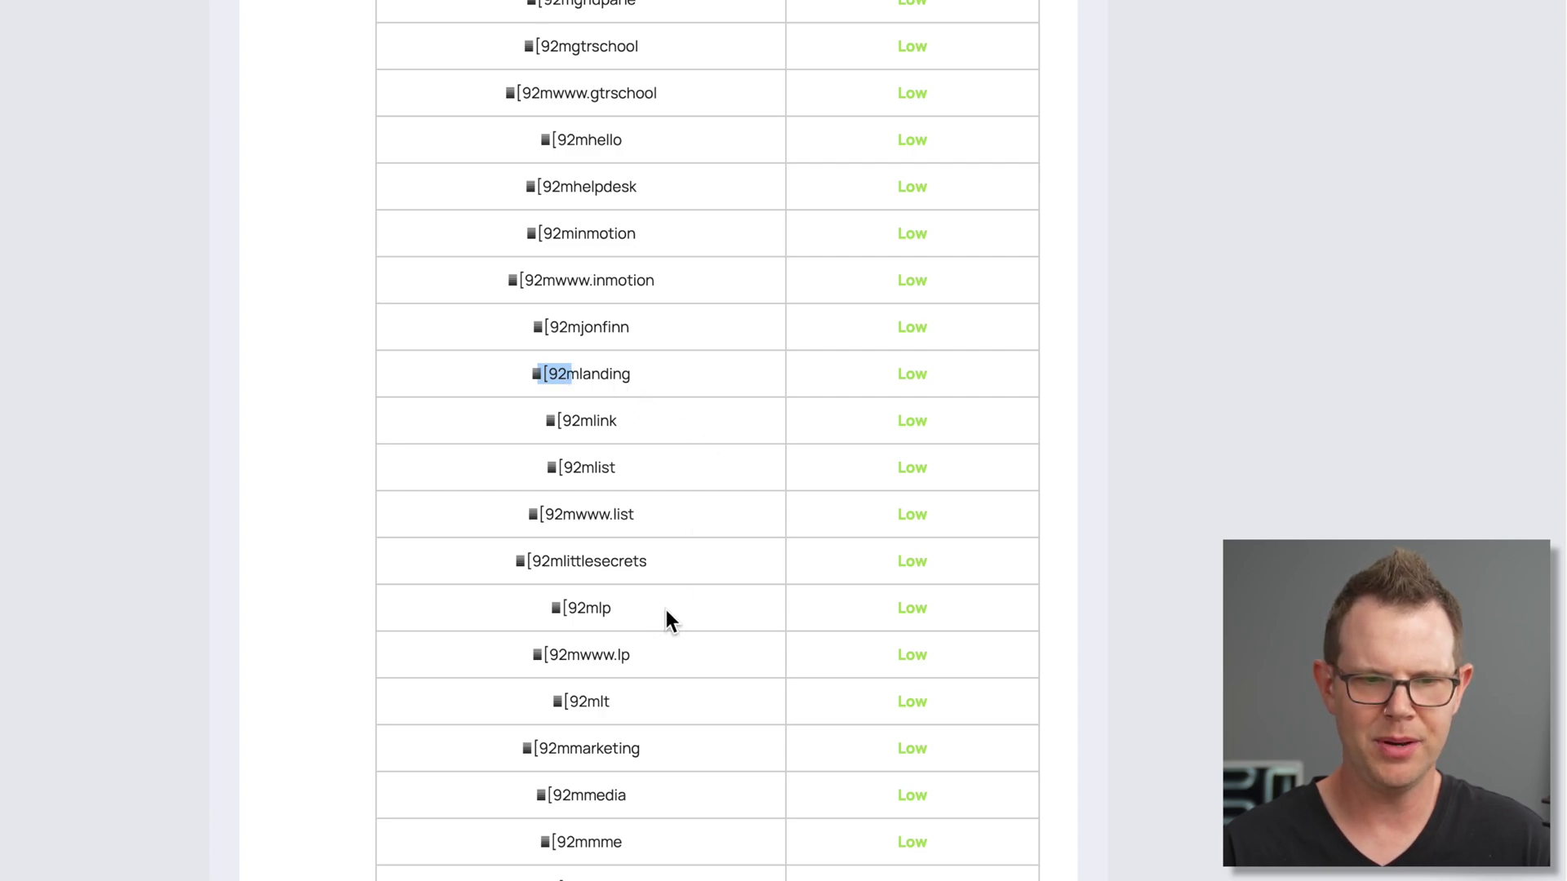
pyautogui.scroll(-4, 666, 609)
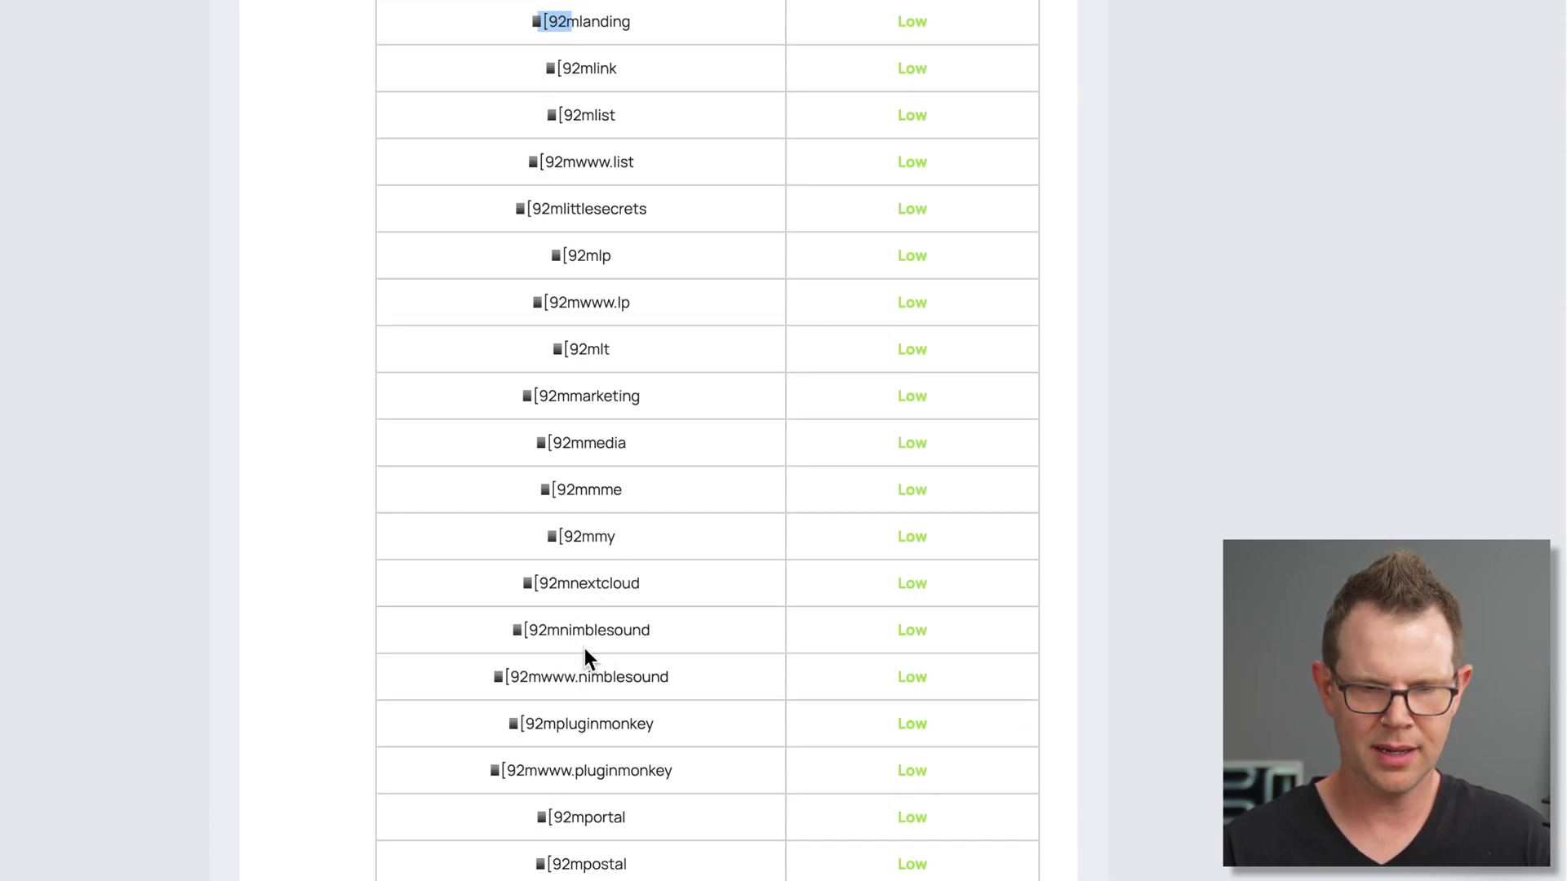
pyautogui.moveTo(531, 676); pyautogui.dragTo(487, 677)
pyautogui.scroll(-4, 551, 739)
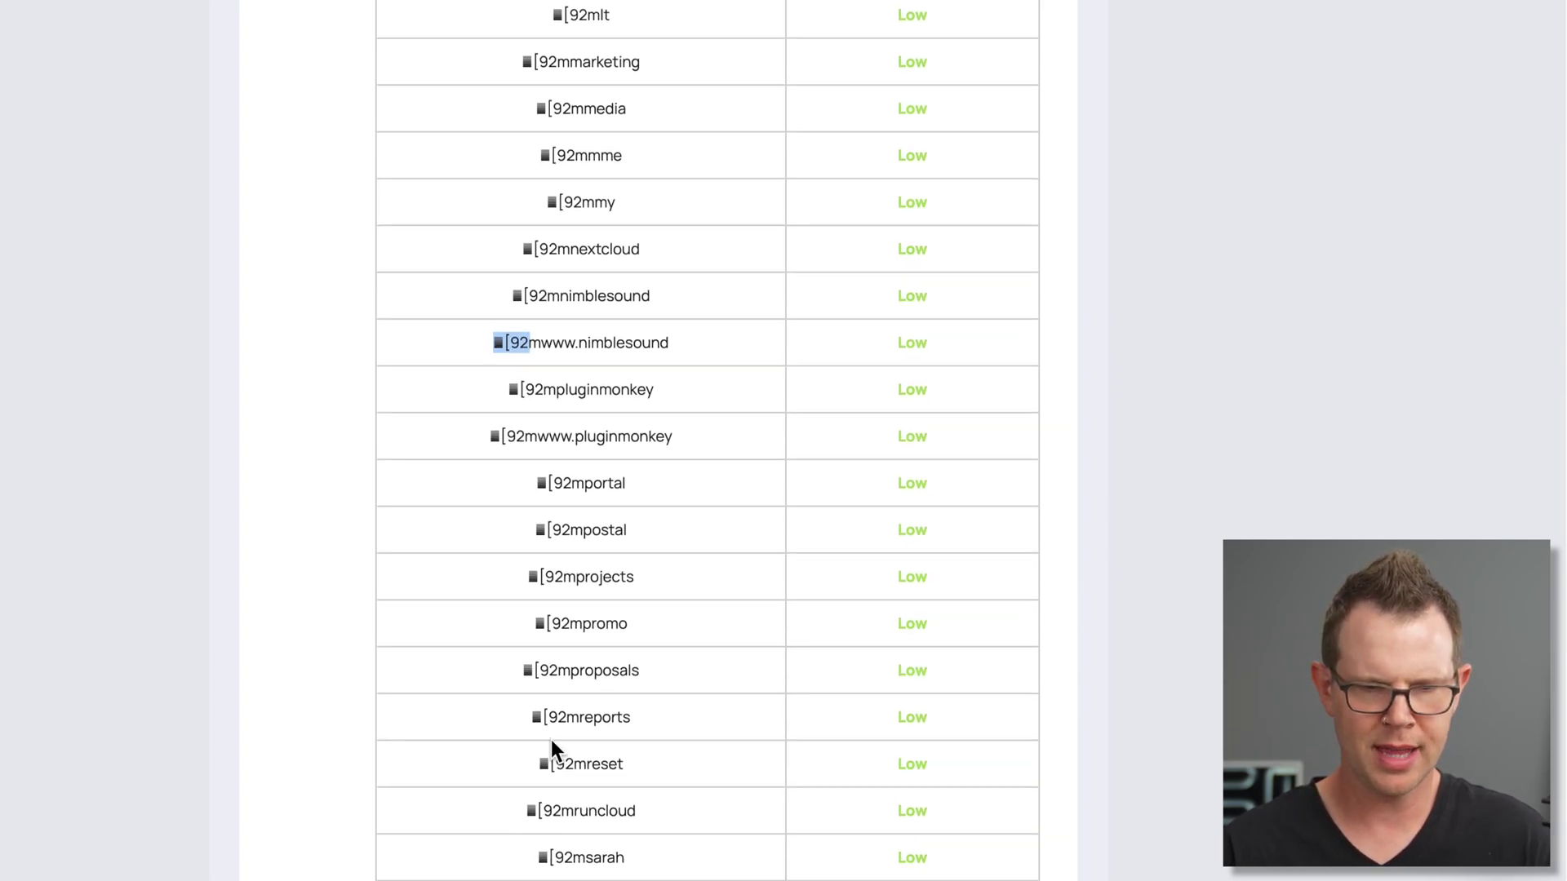
pyautogui.scroll(-16, 551, 739)
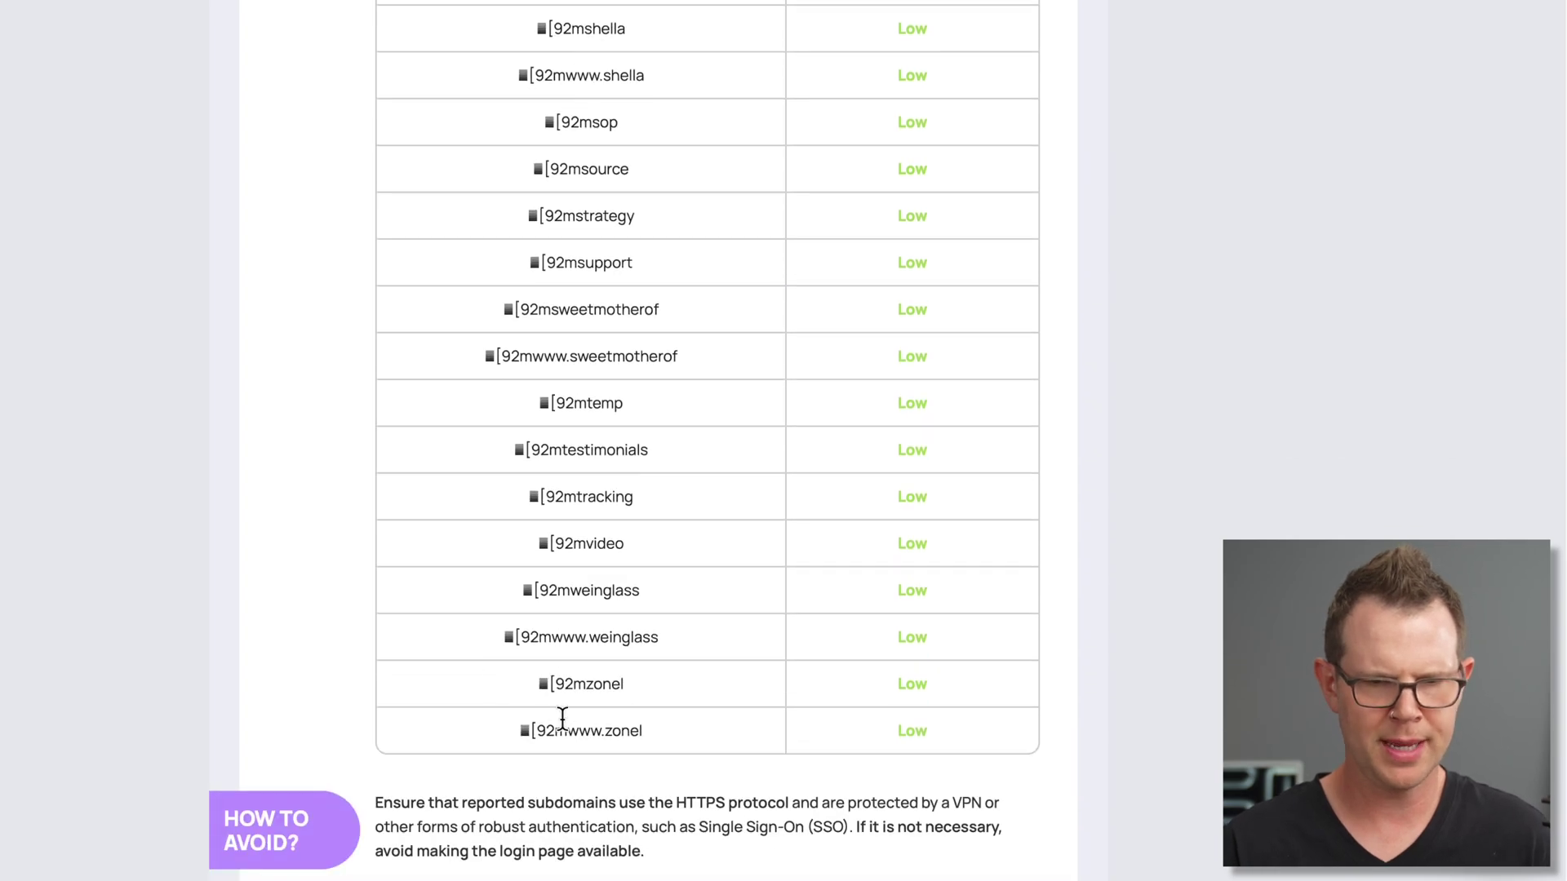
# Scroll past Sensitive directories and SSL Certificate down to the Open Ports findings
pyautogui.scroll(-7, 562, 718)
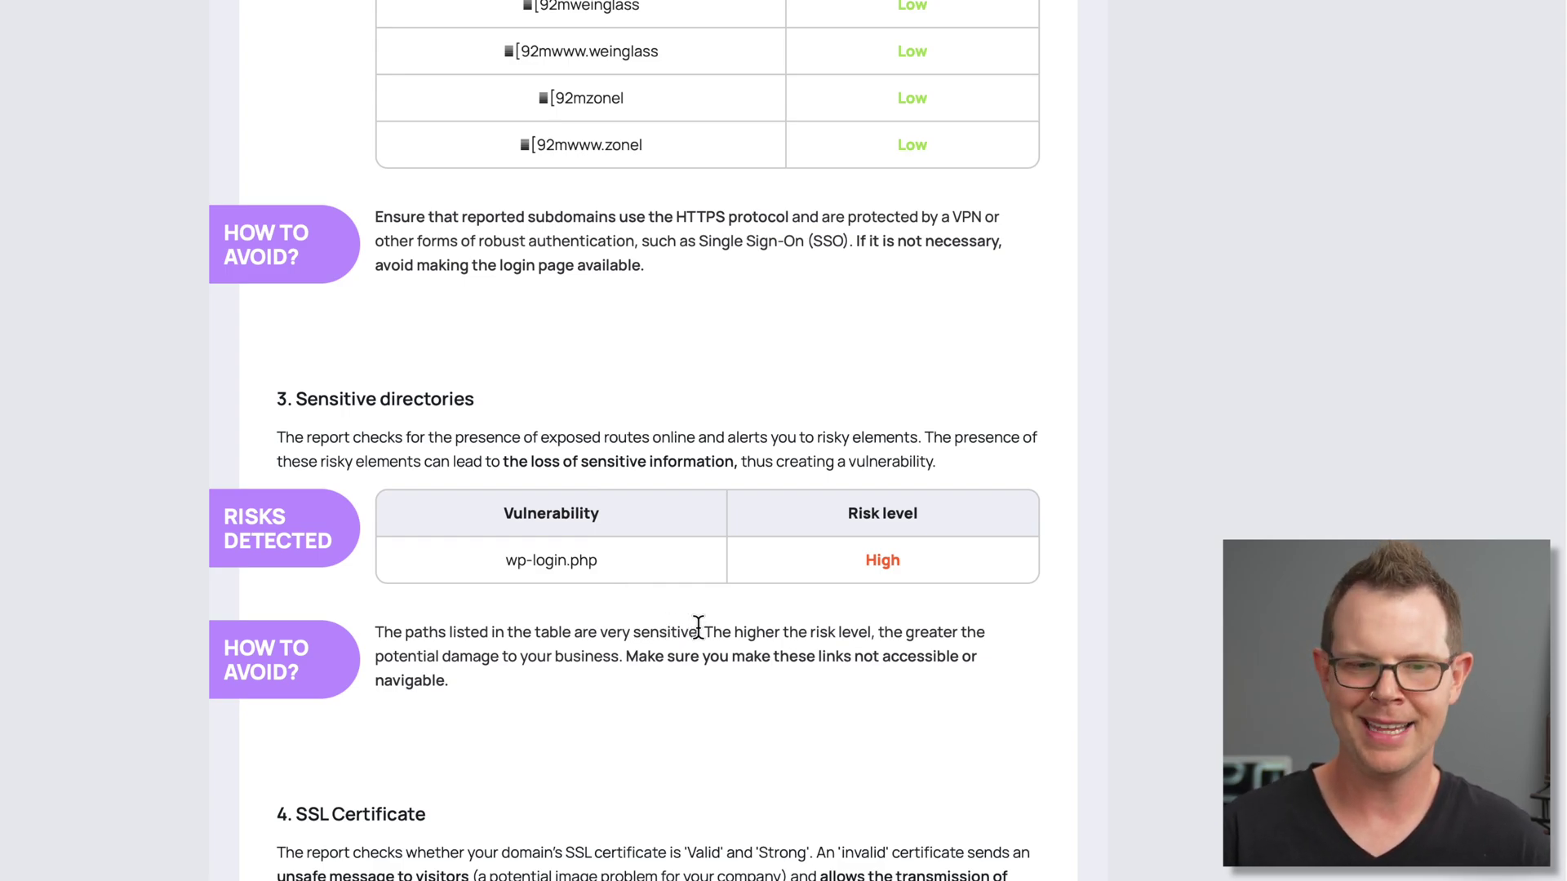
pyautogui.scroll(-8, 735, 622)
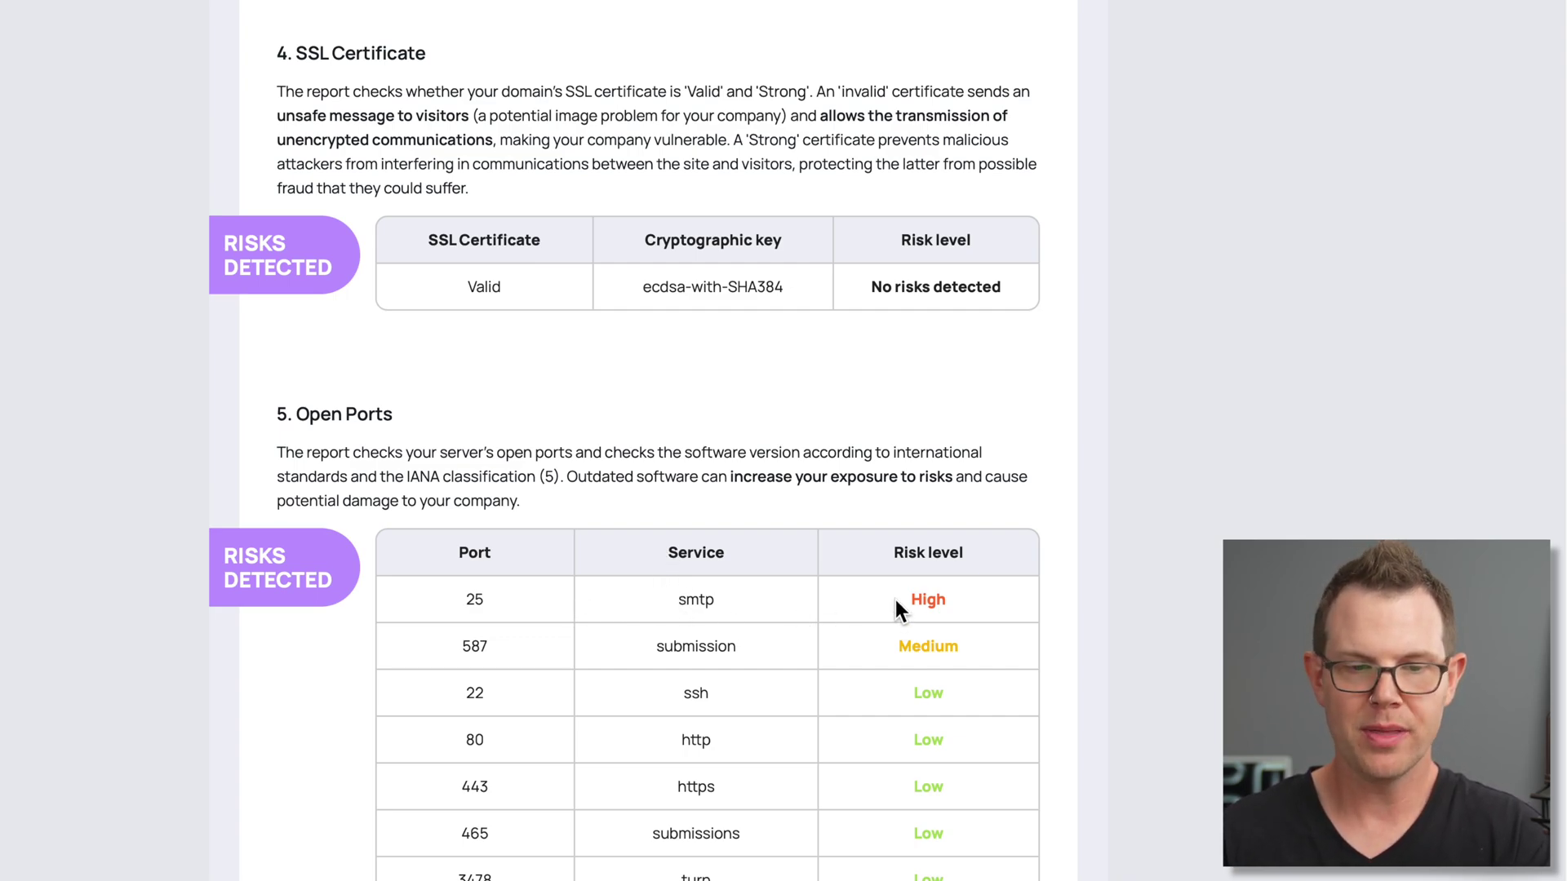
pyautogui.scroll(-3, 889, 595)
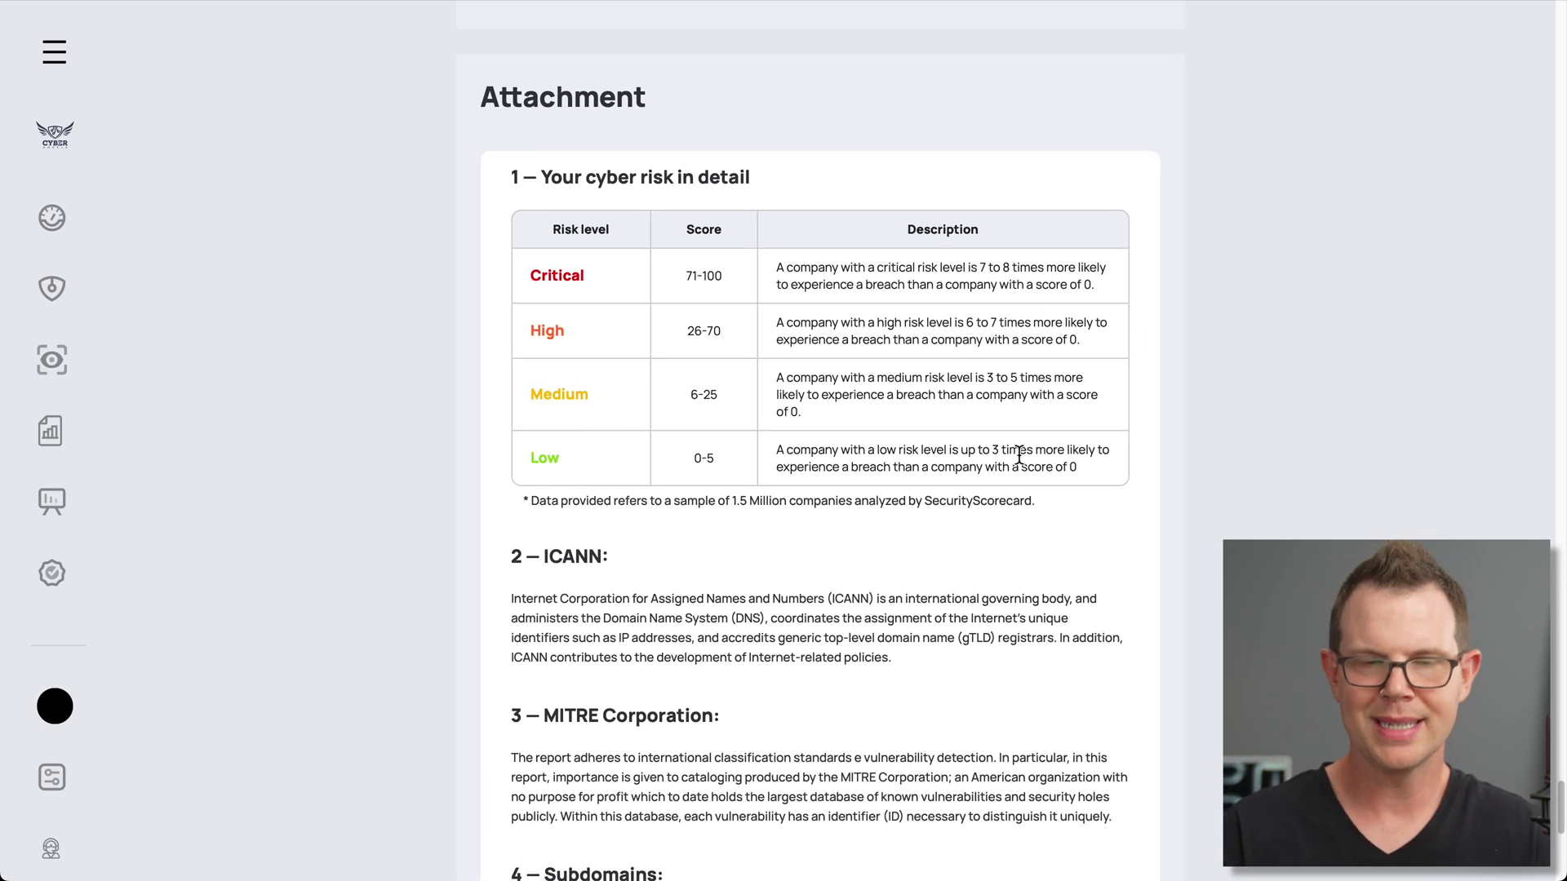
pyautogui.scroll(-3, 926, 438)
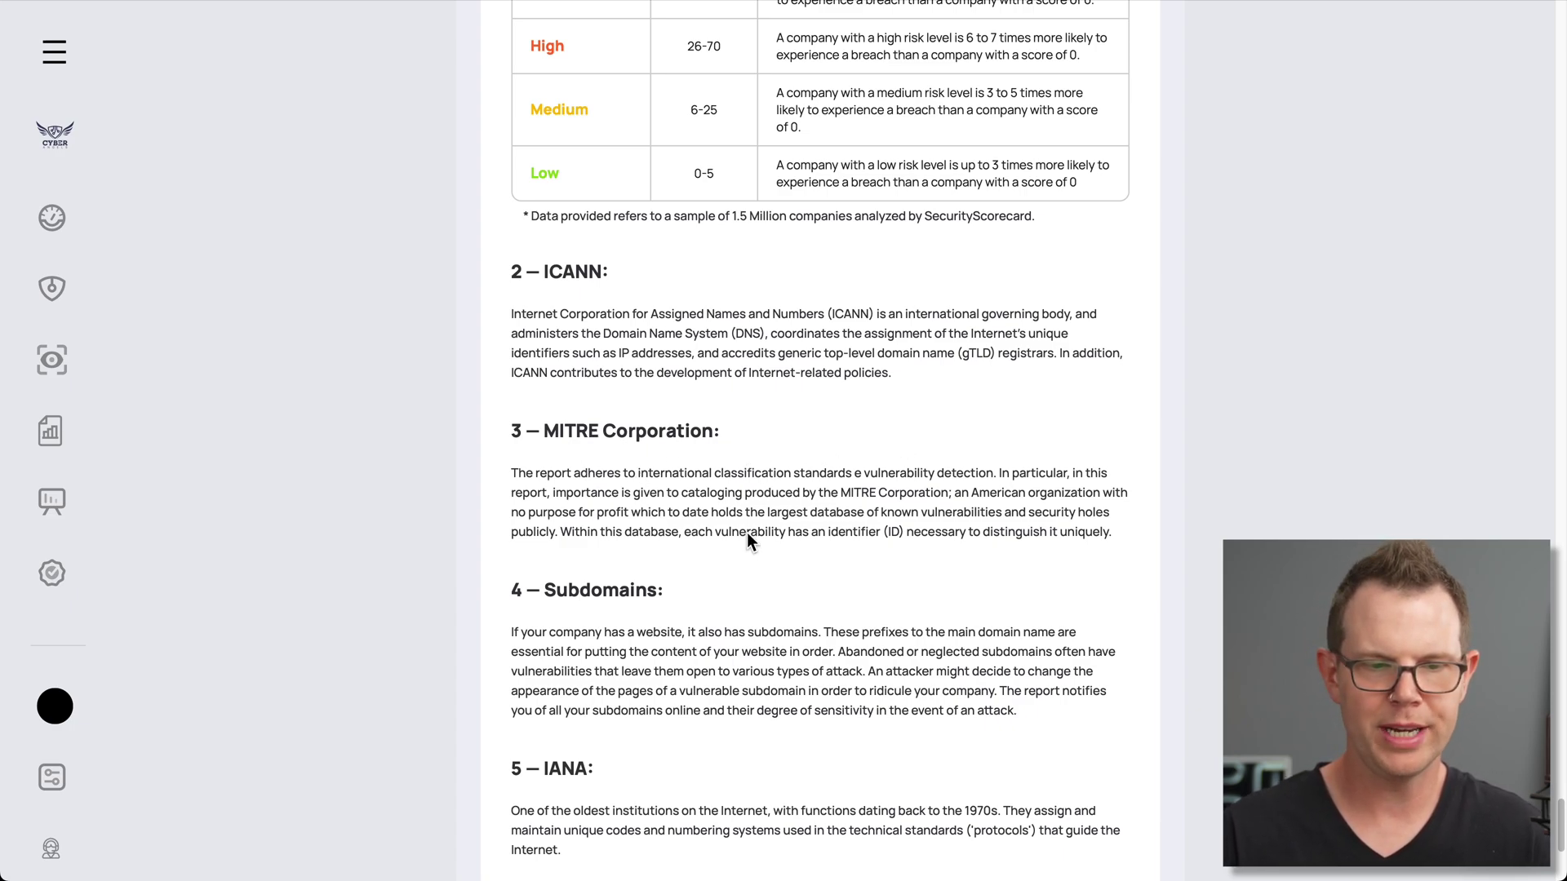
pyautogui.scroll(-2, 581, 605)
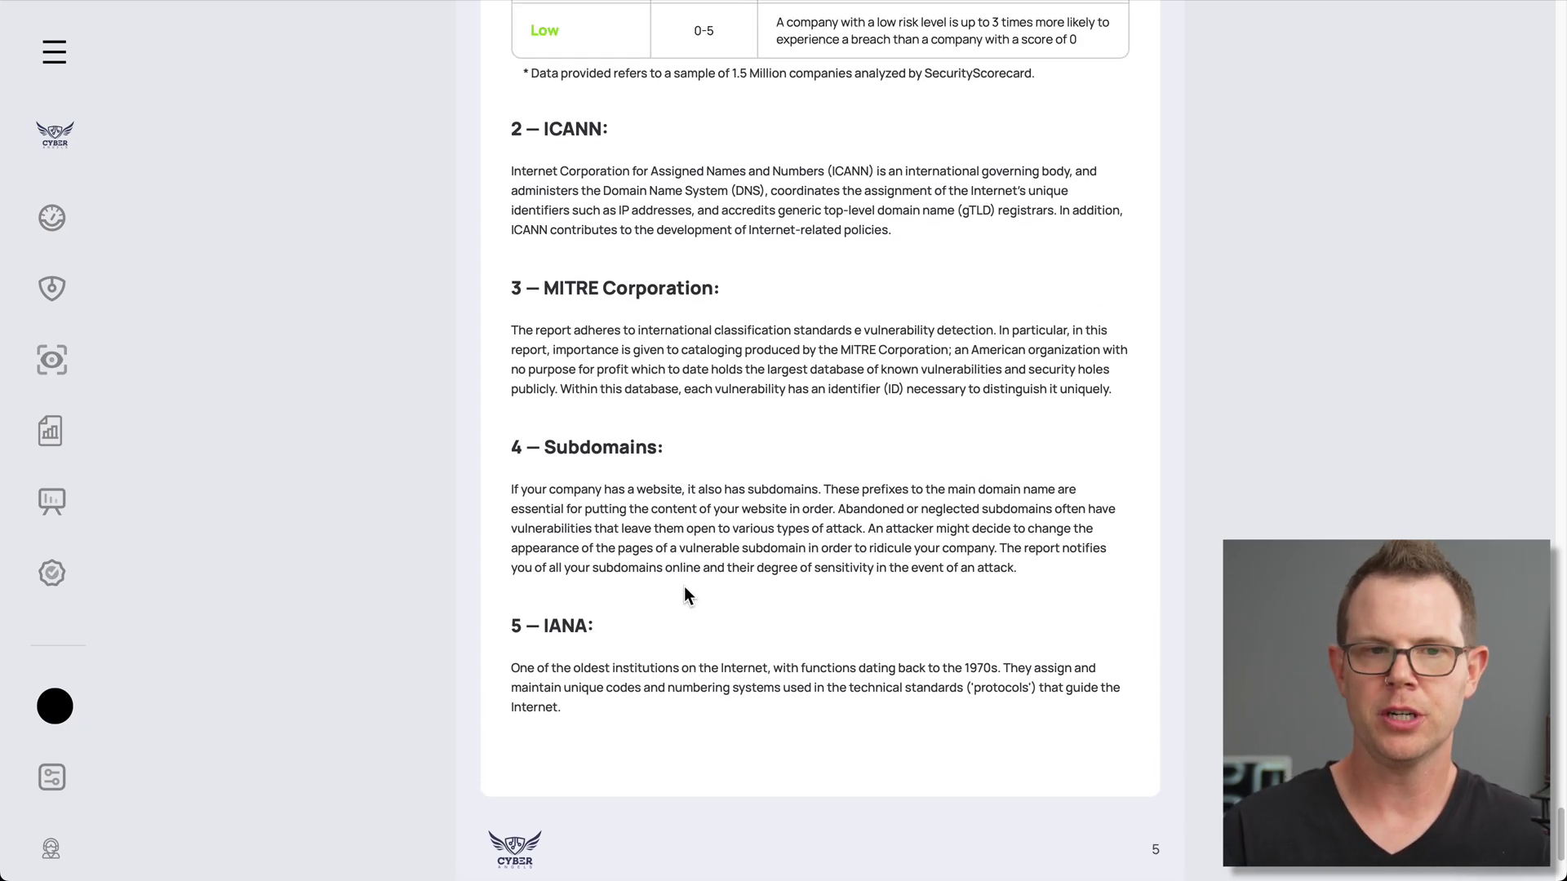
pyautogui.scroll(9, 684, 586)
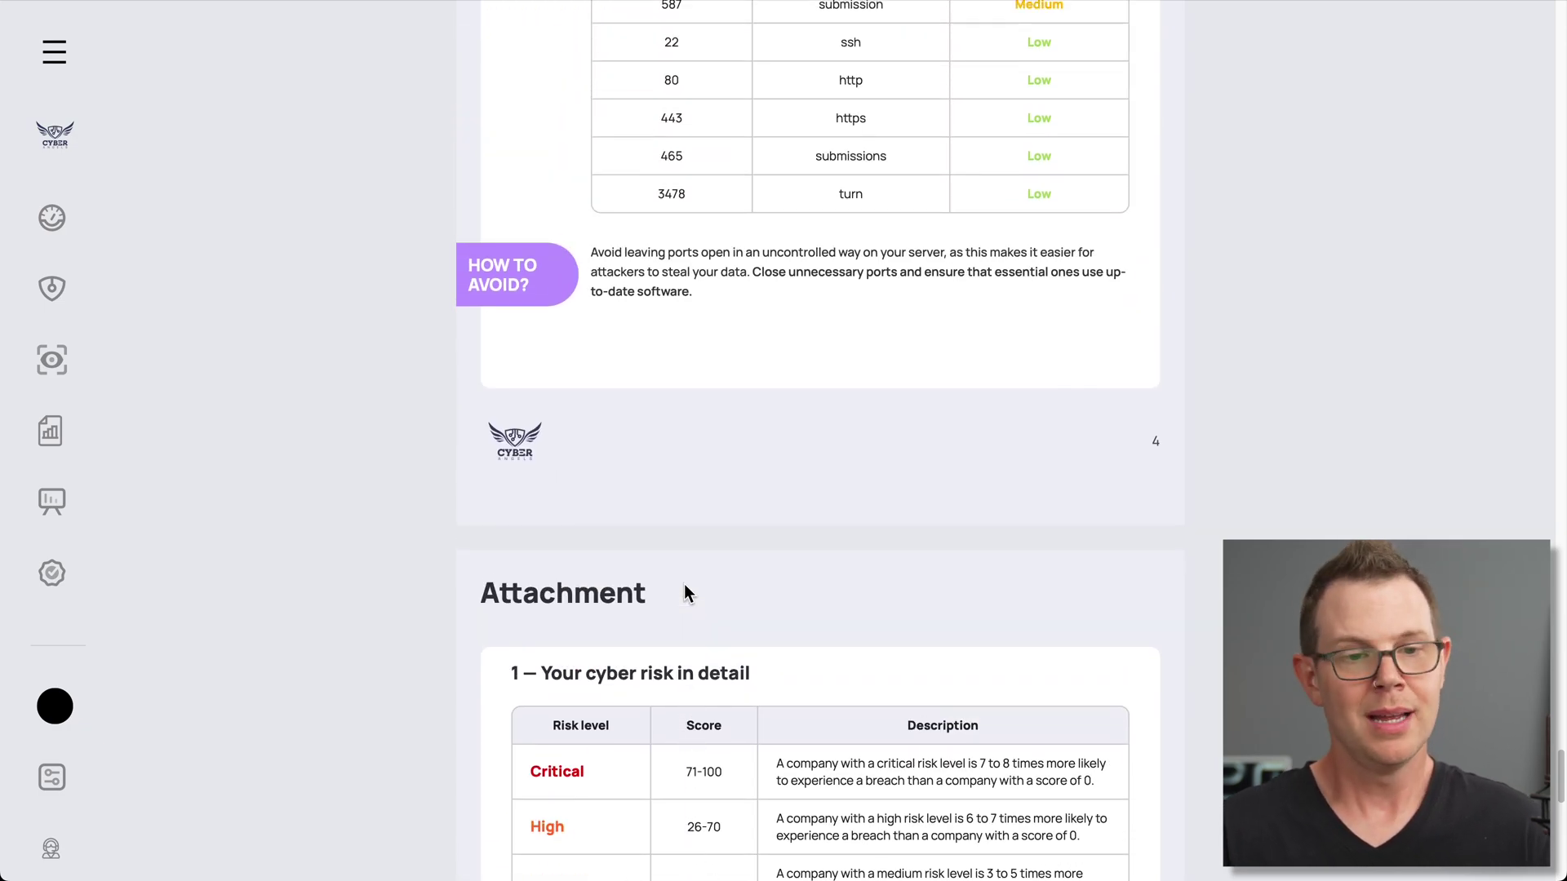
pyautogui.scroll(8, 718, 582)
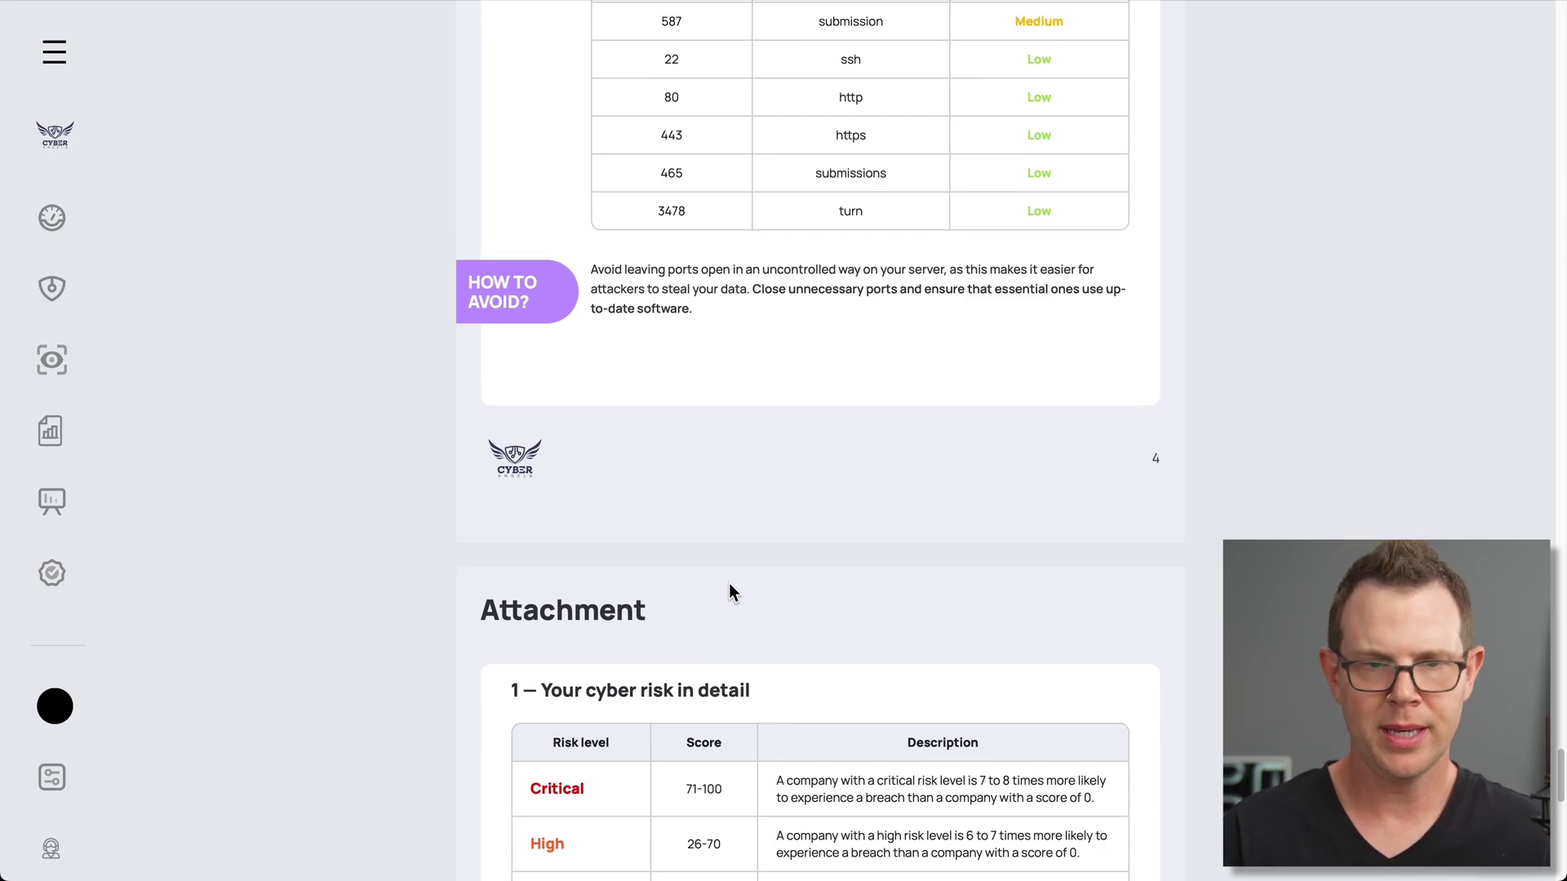
# Scroll back up to the report's SSL Certificate section
pyautogui.scroll(2, 726, 583)
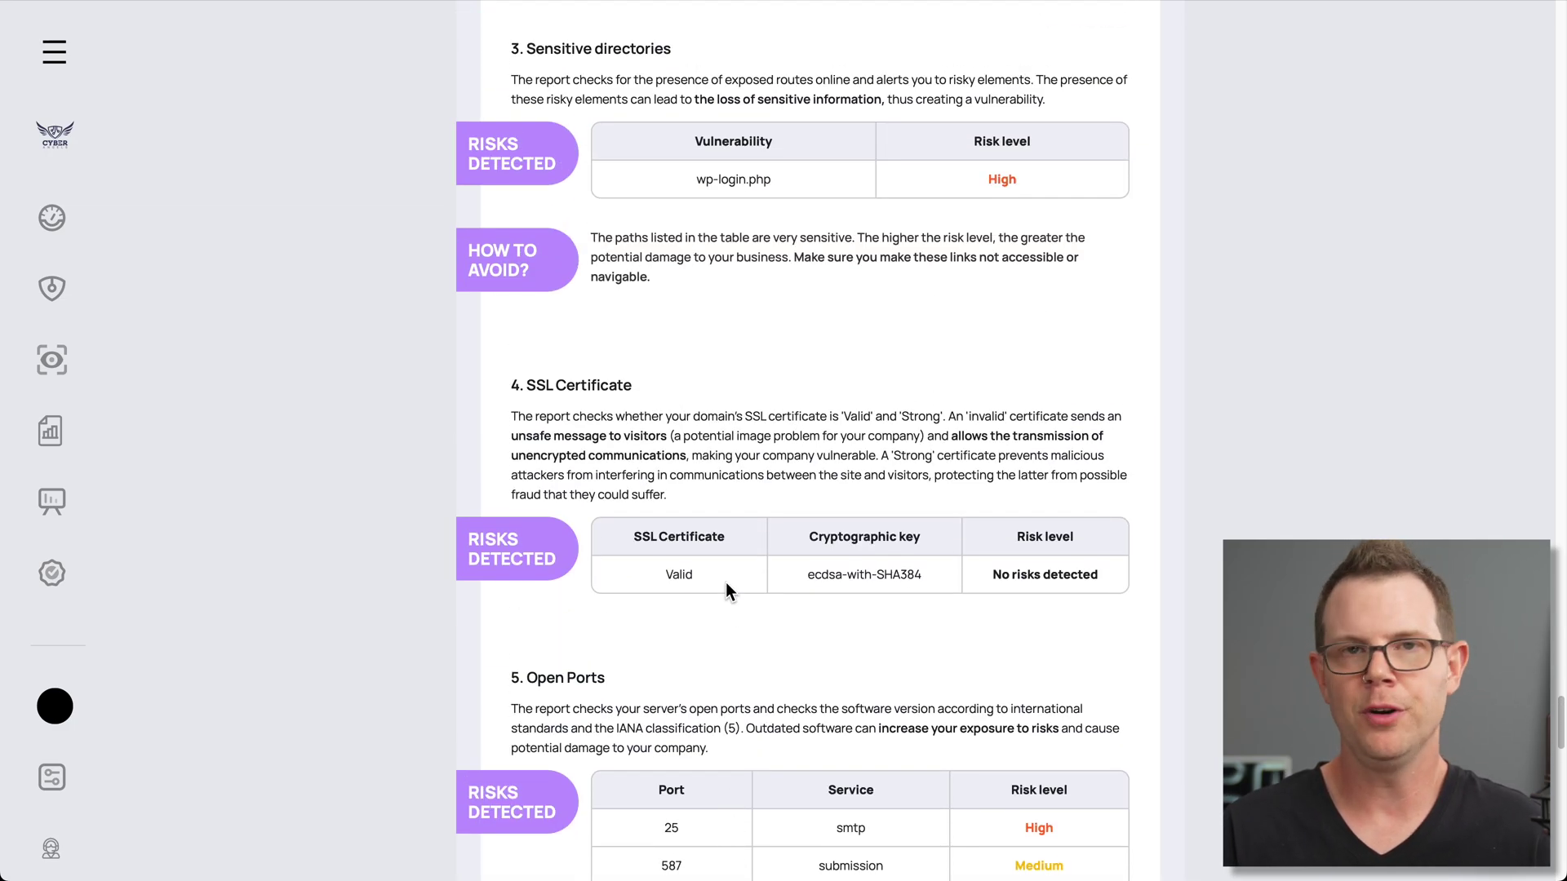